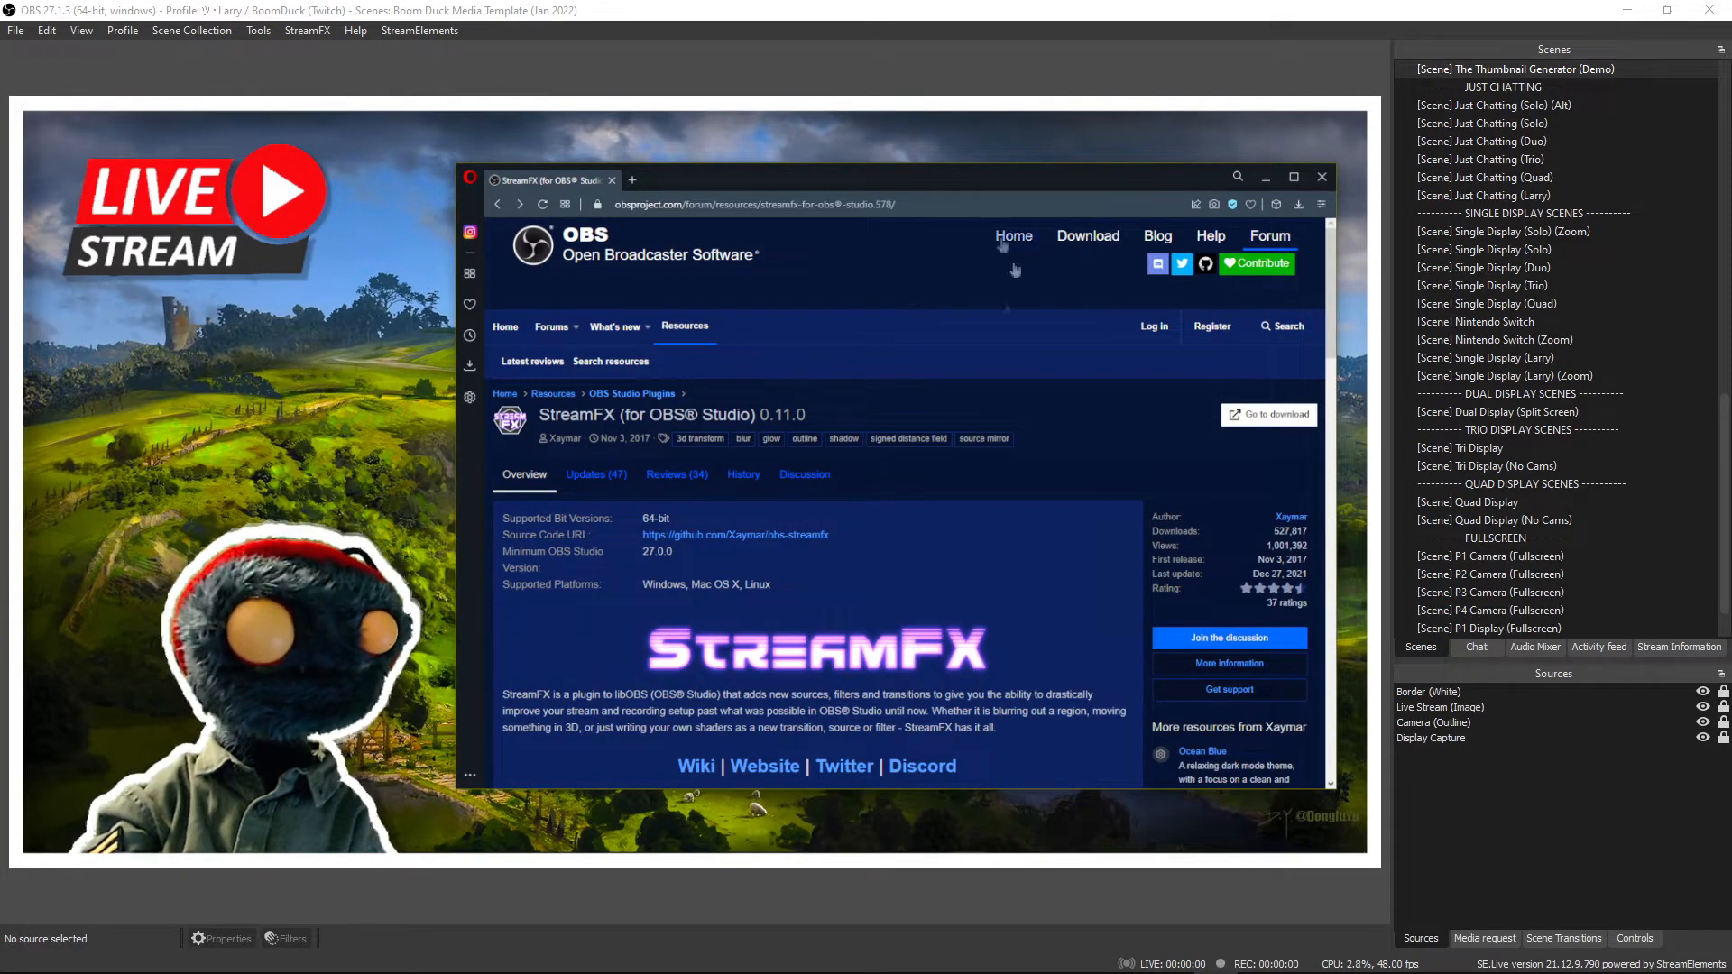
Open the StreamFX 0.11.0 download page and start saving the Windows installer.
click(1270, 418)
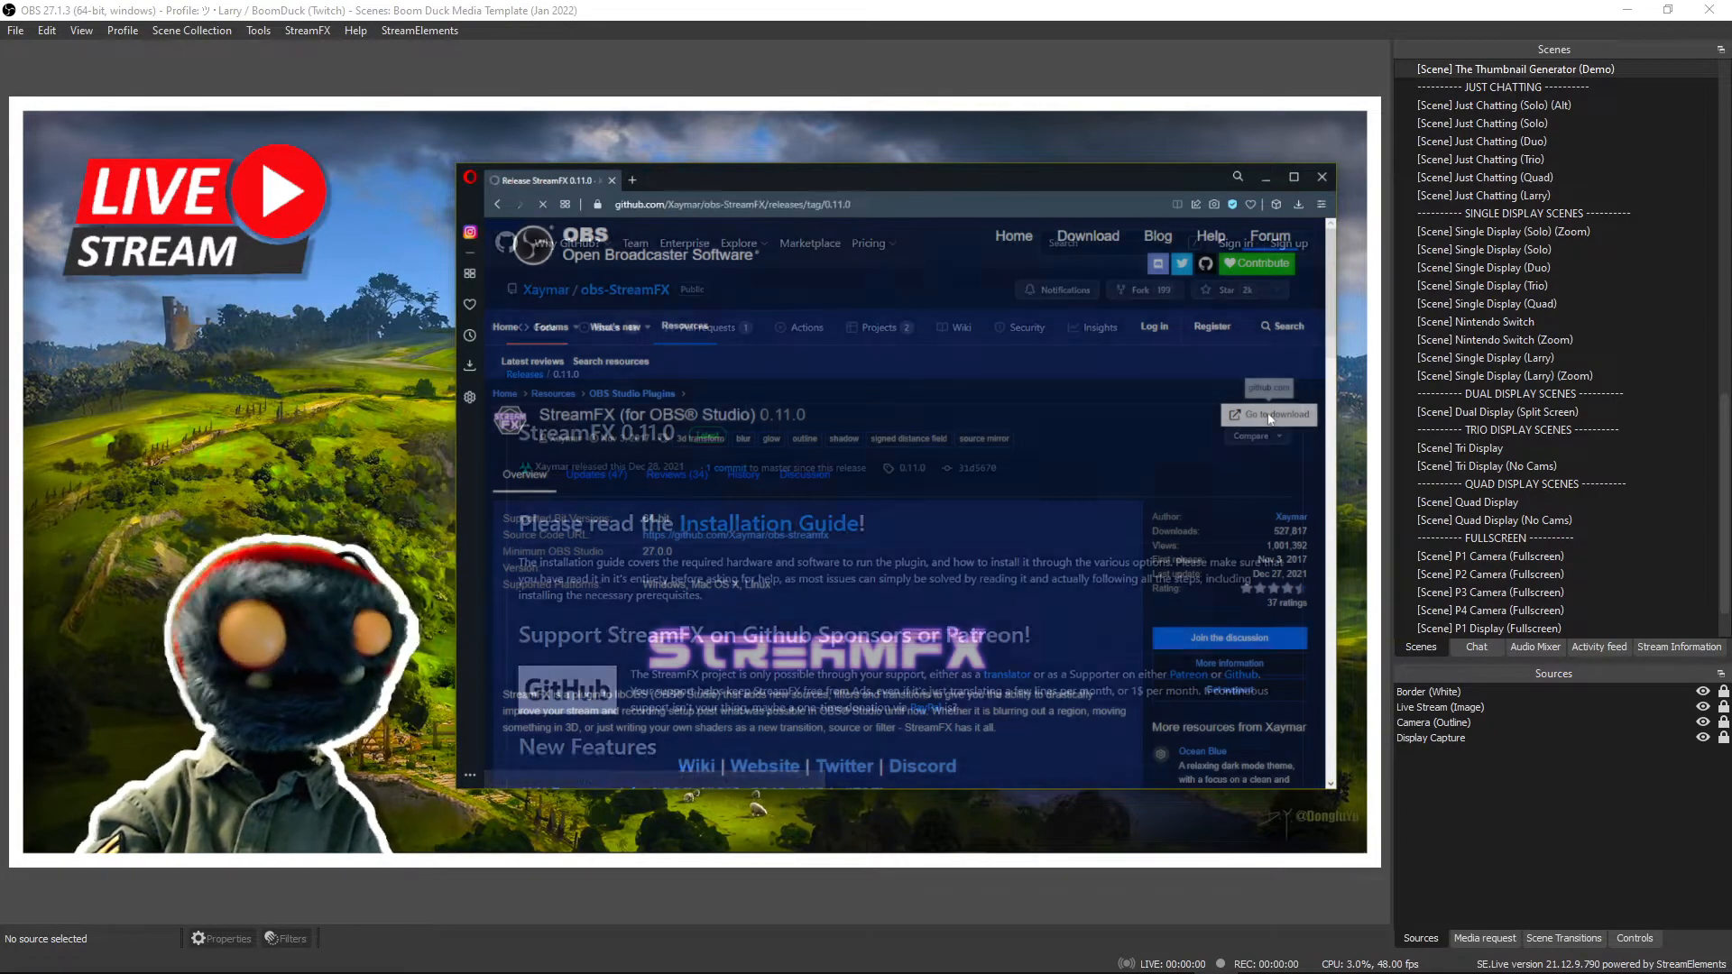
scroll(810, 397, down, 5)
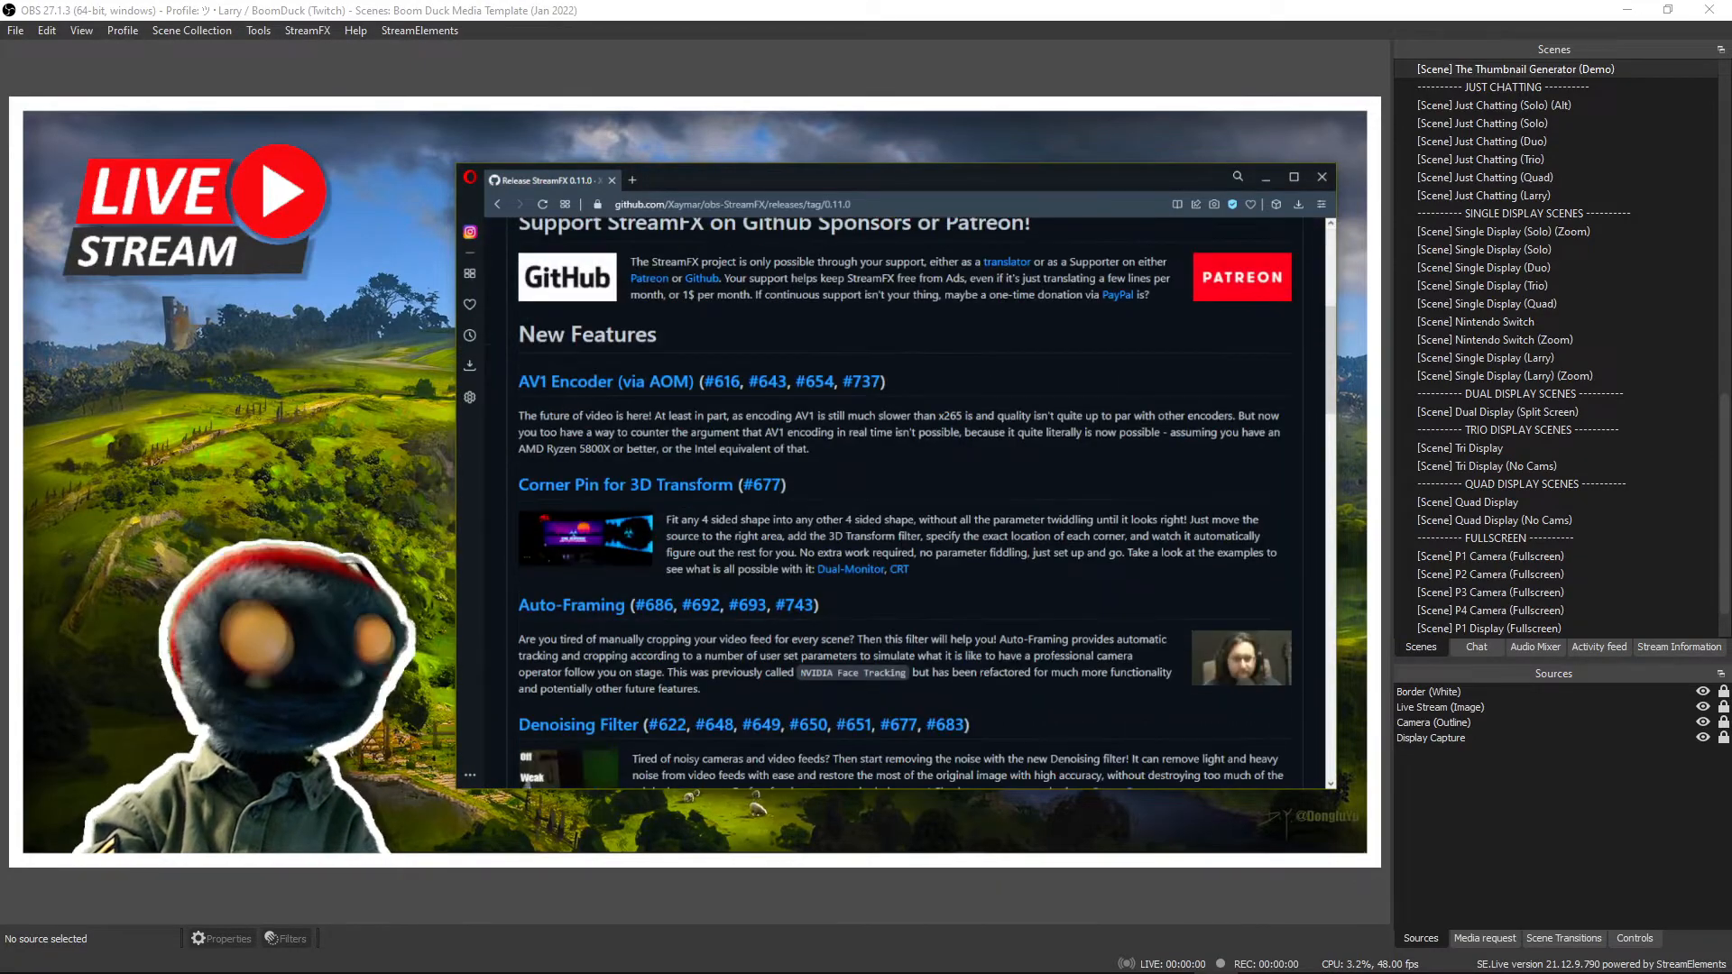
scroll(812, 487, down, 20)
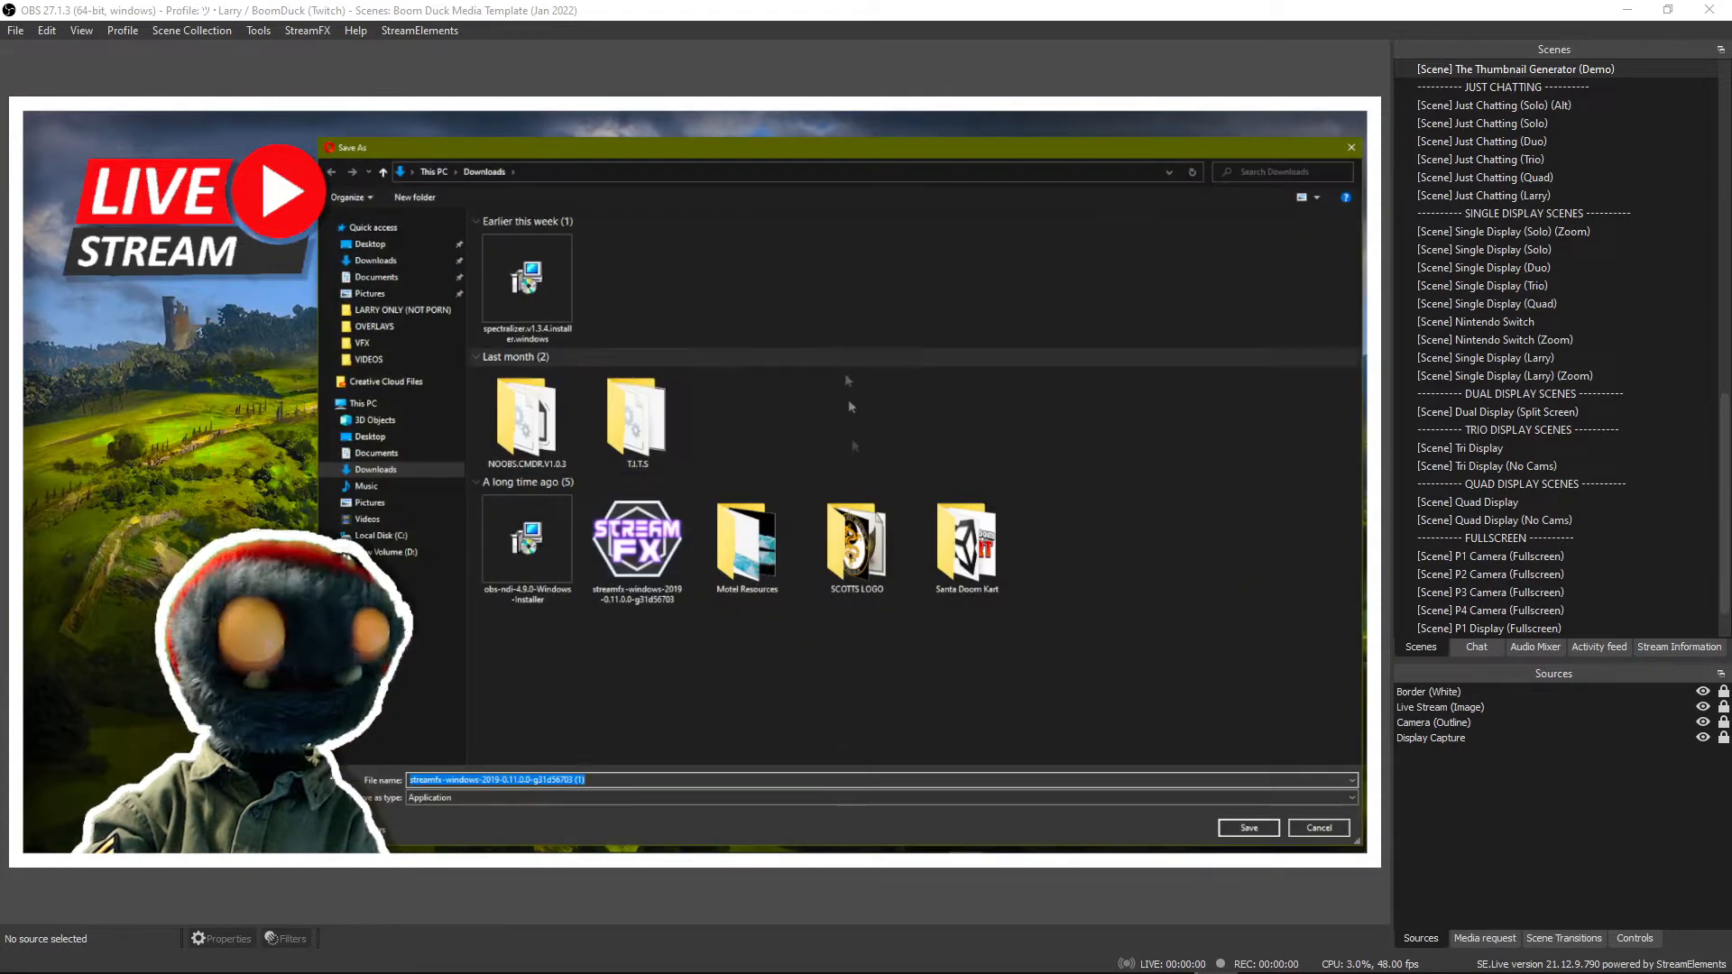
click(1319, 828)
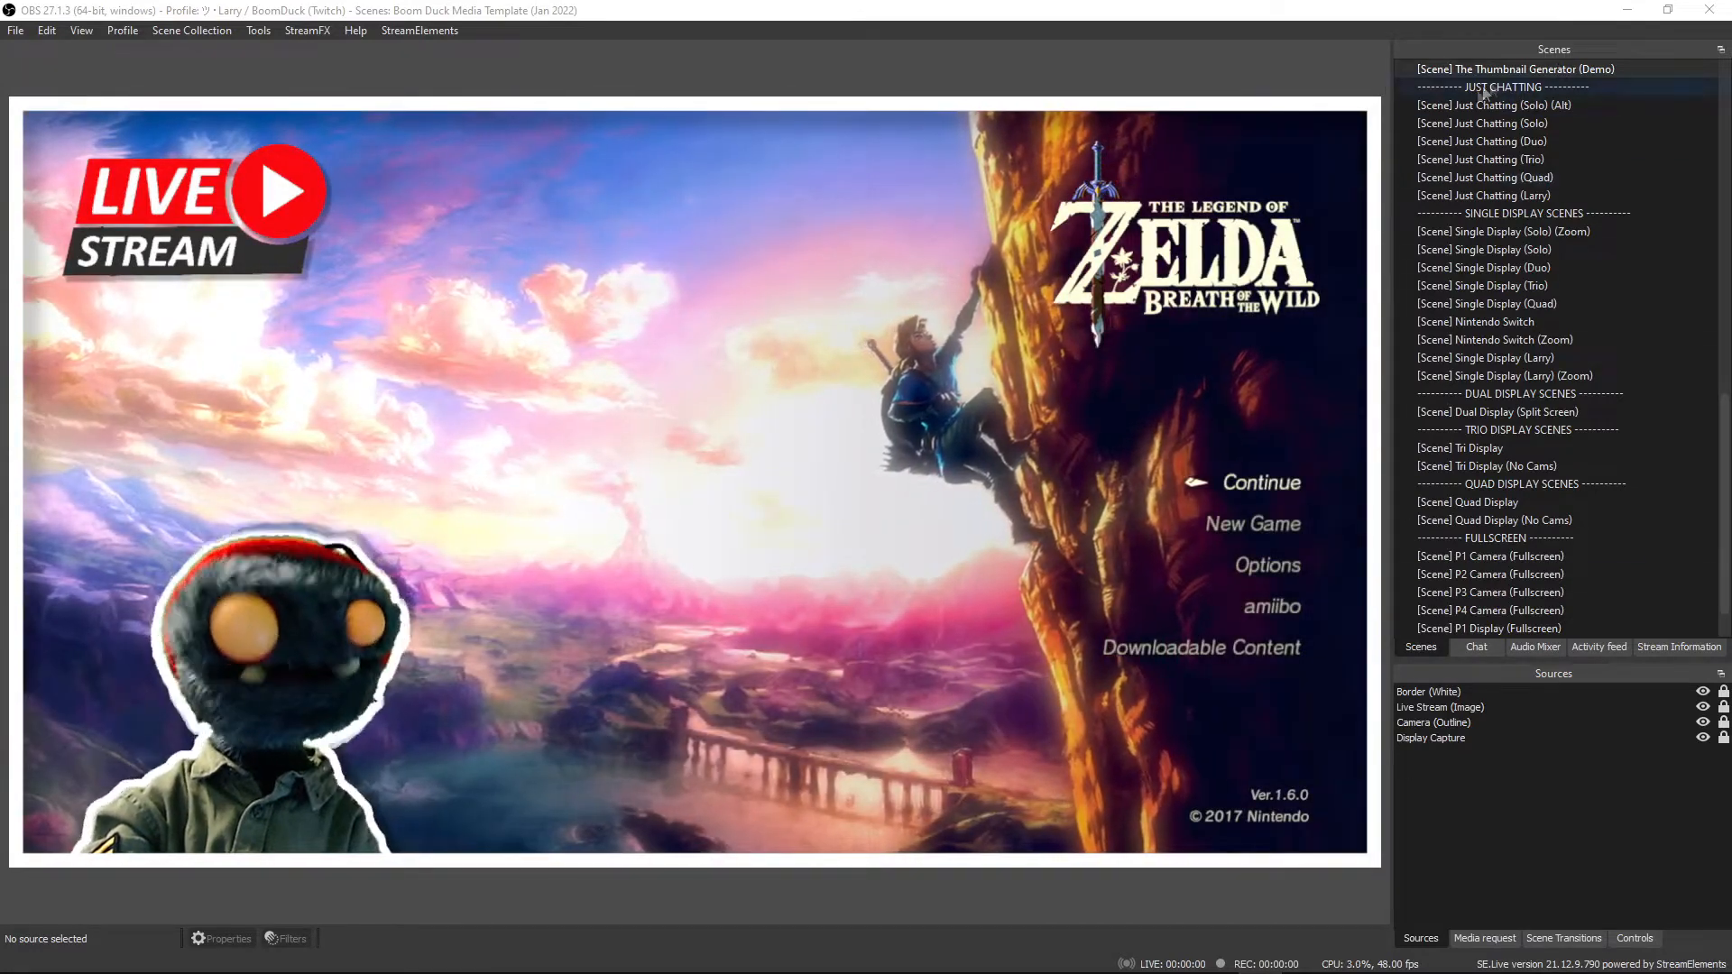
Toggle the Border (White), Live Stream (Image) and Display Capture sources off and on to examine each layer of the thumbnail scene.
click(1574, 852)
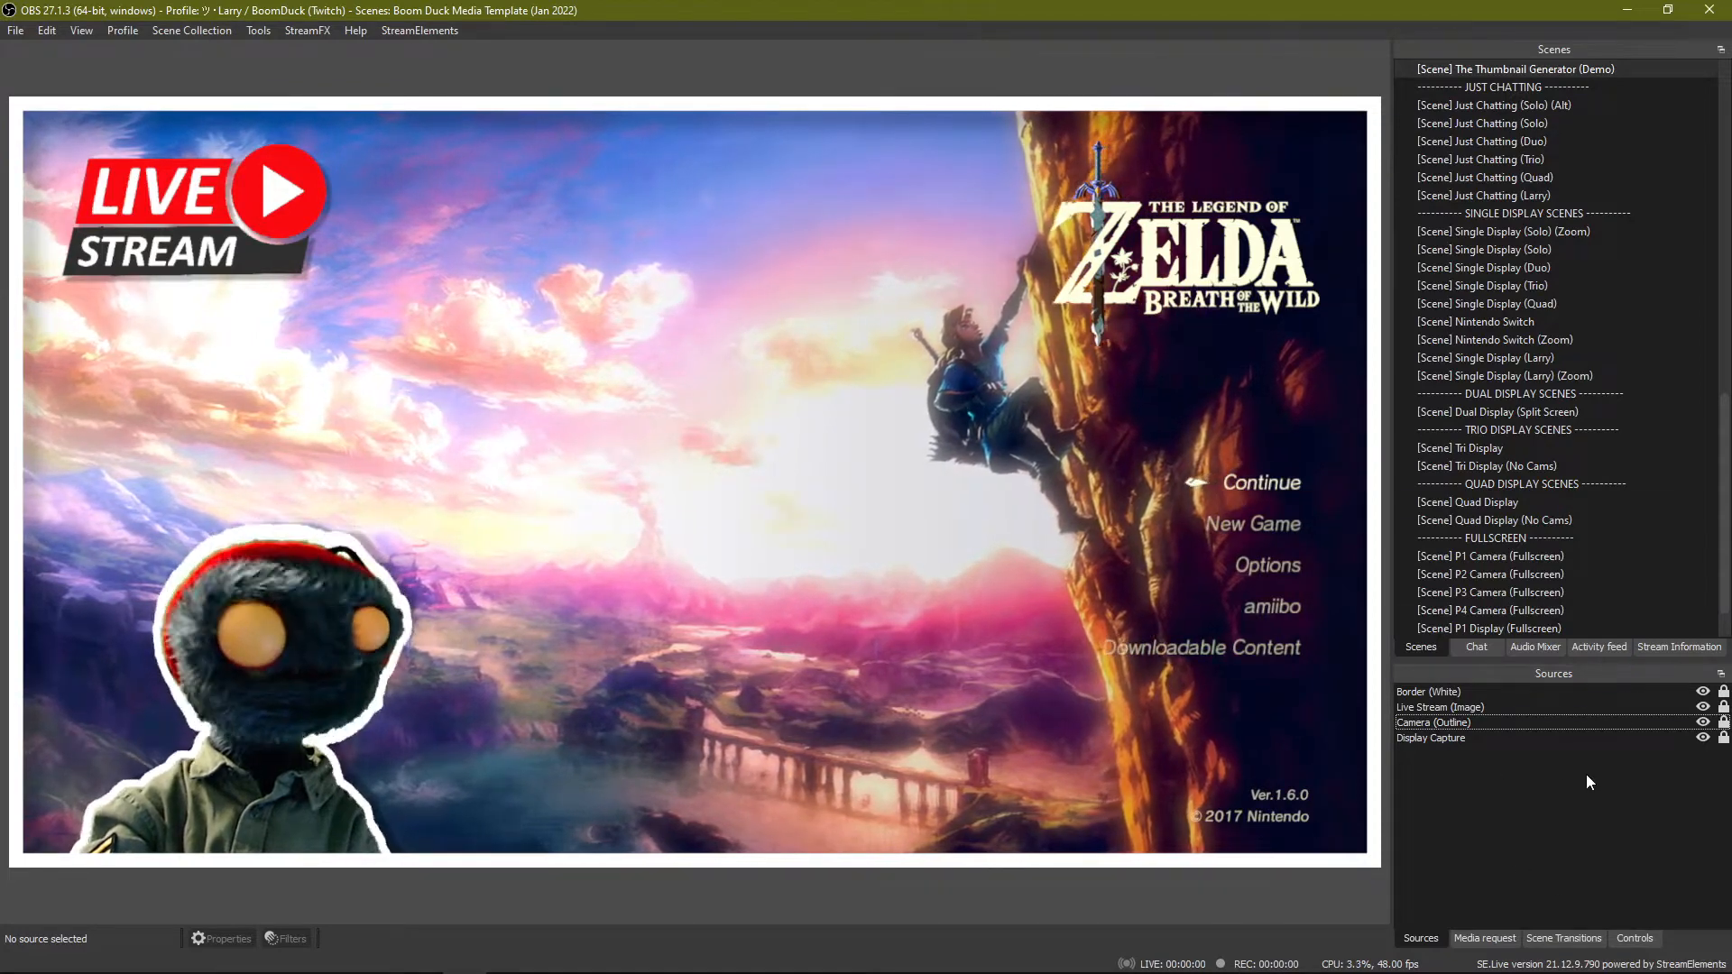
click(1626, 691)
click(1701, 692)
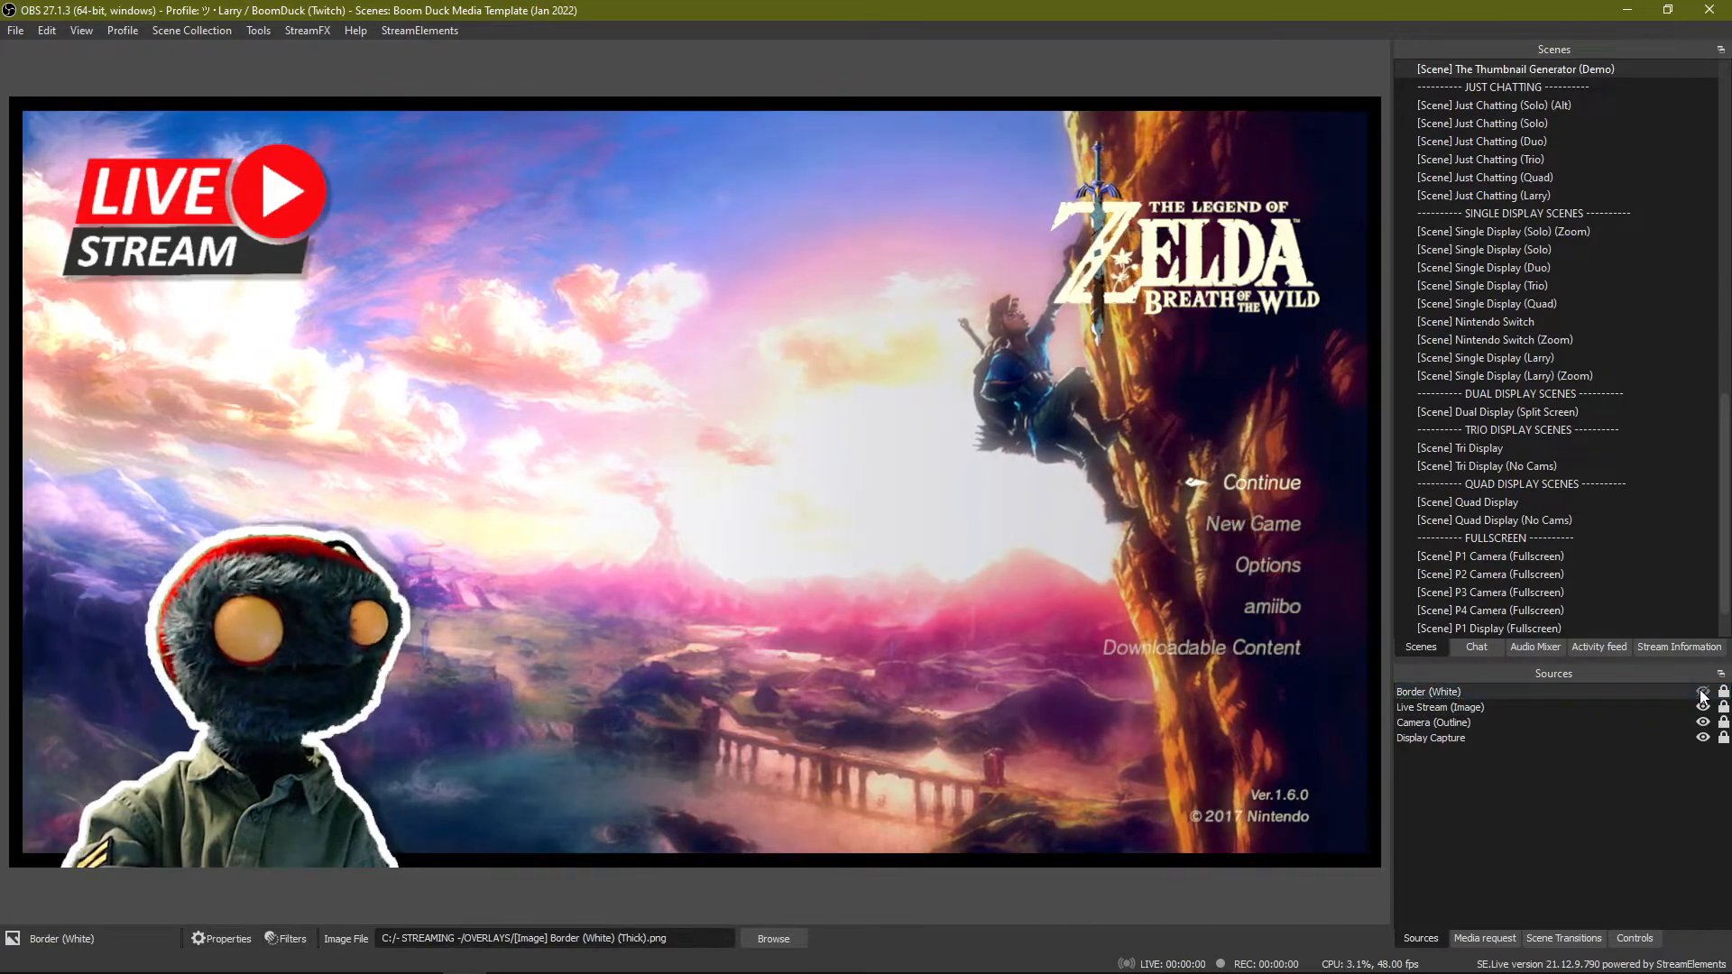
click(1702, 692)
click(1643, 708)
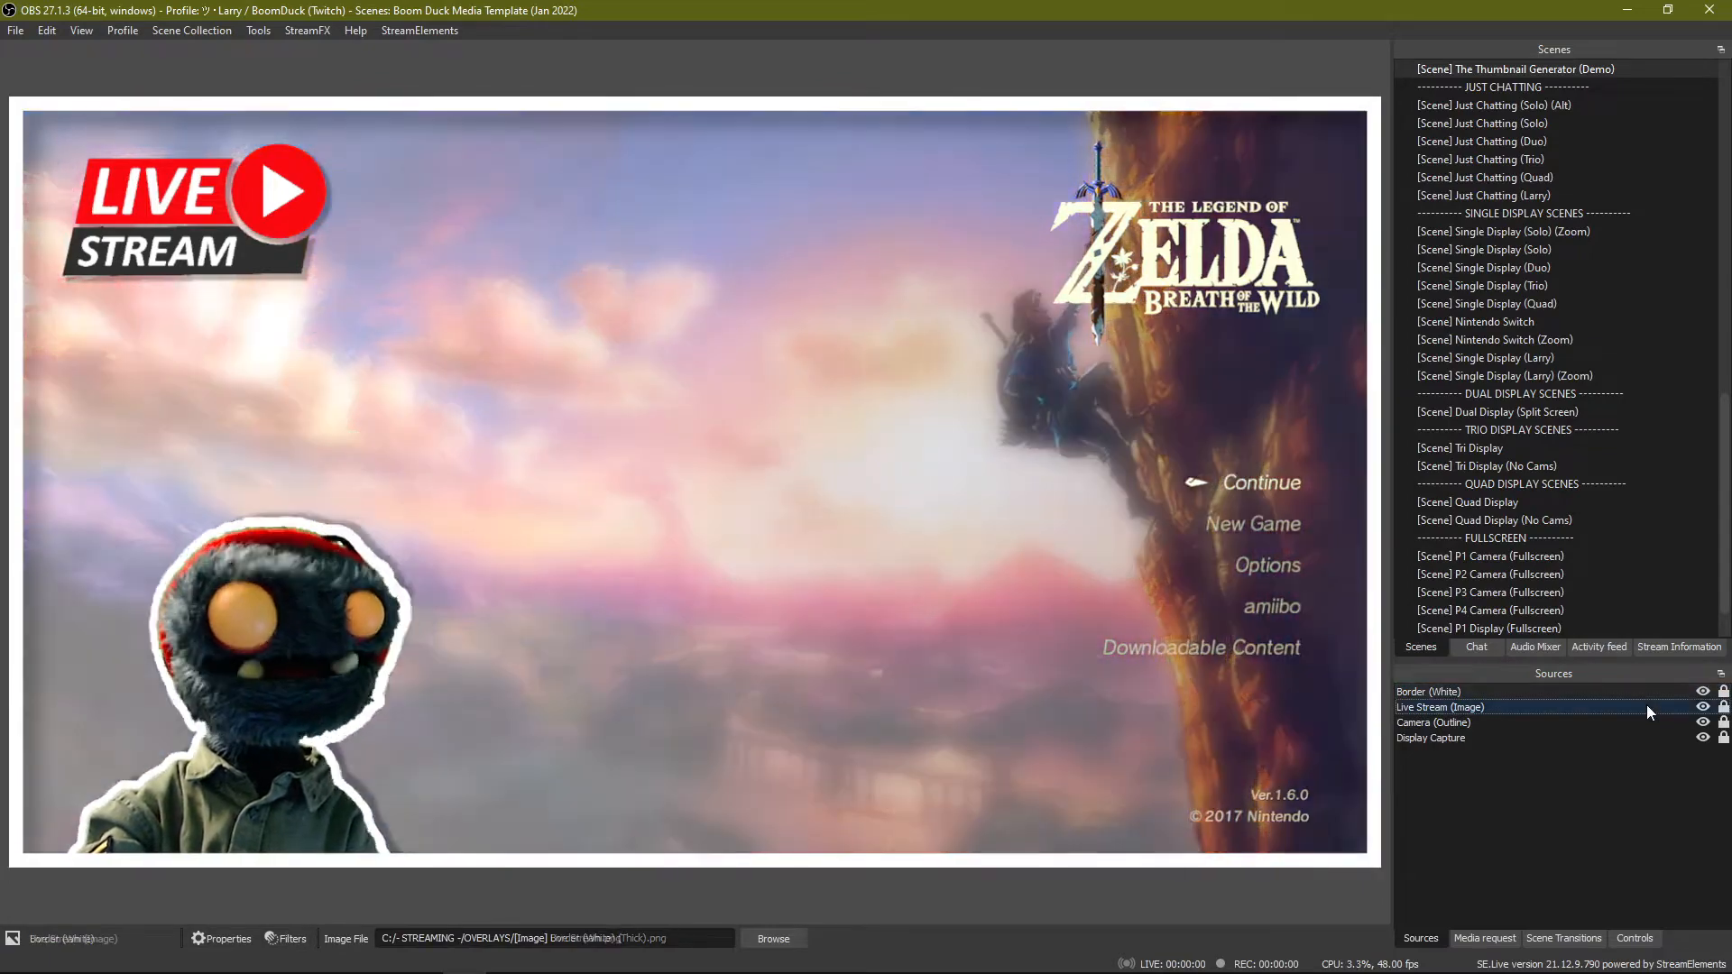
click(1704, 707)
click(1704, 708)
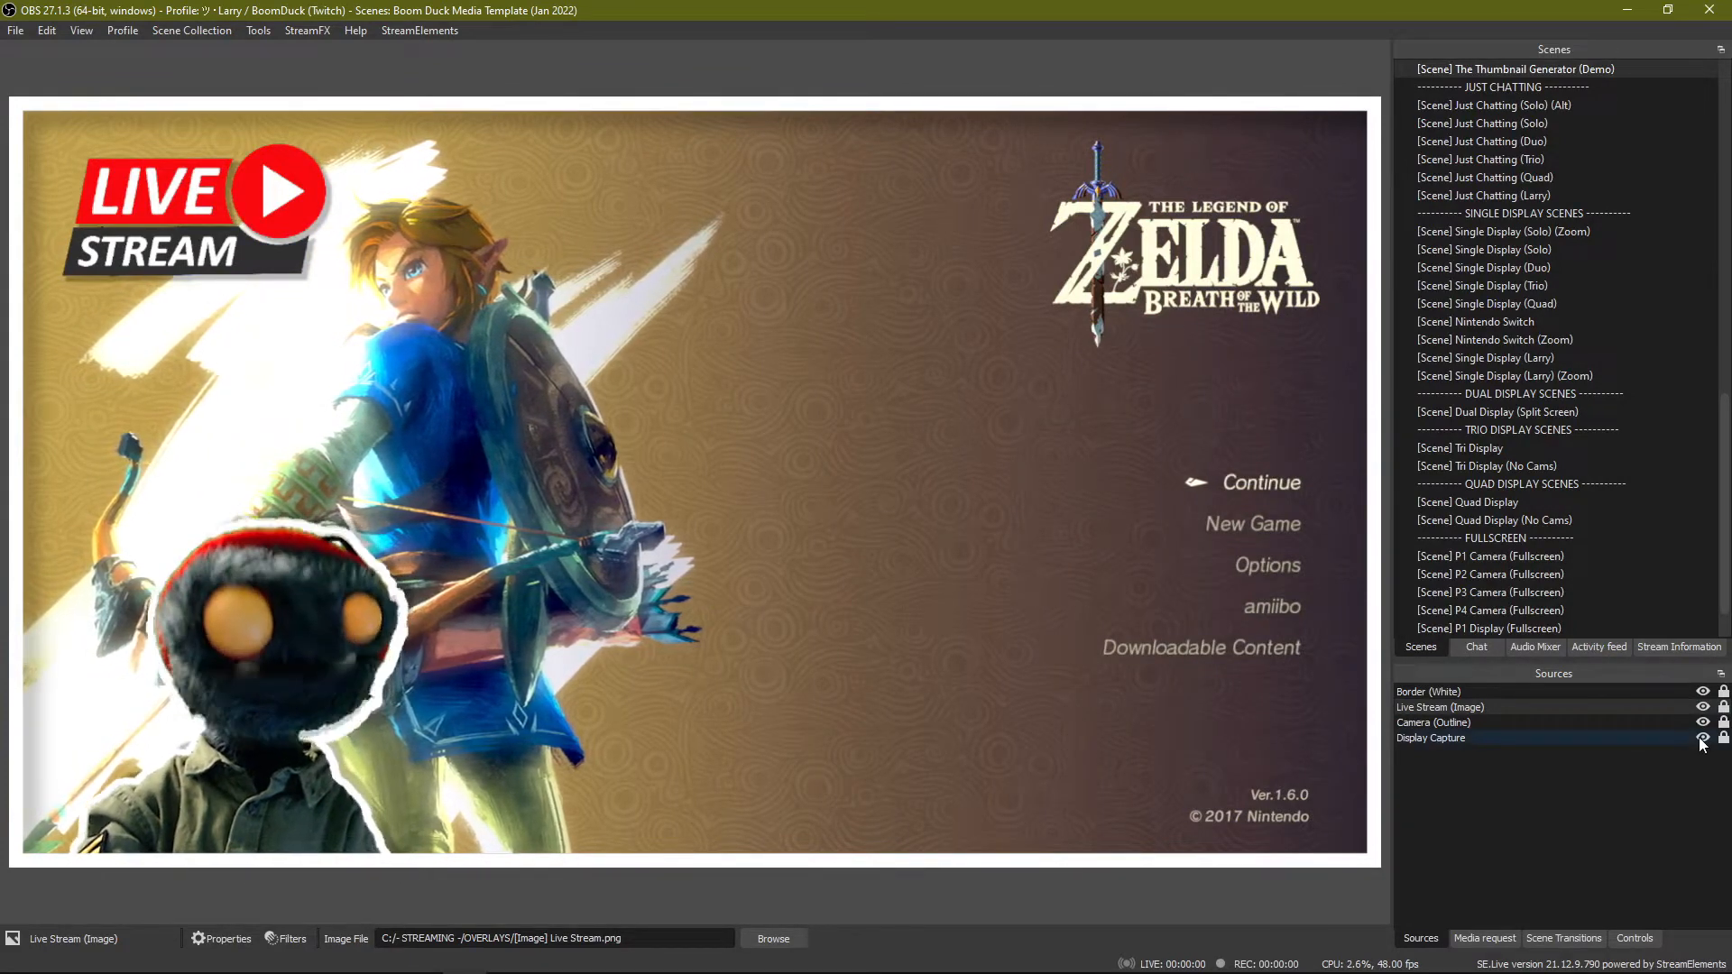
click(1704, 738)
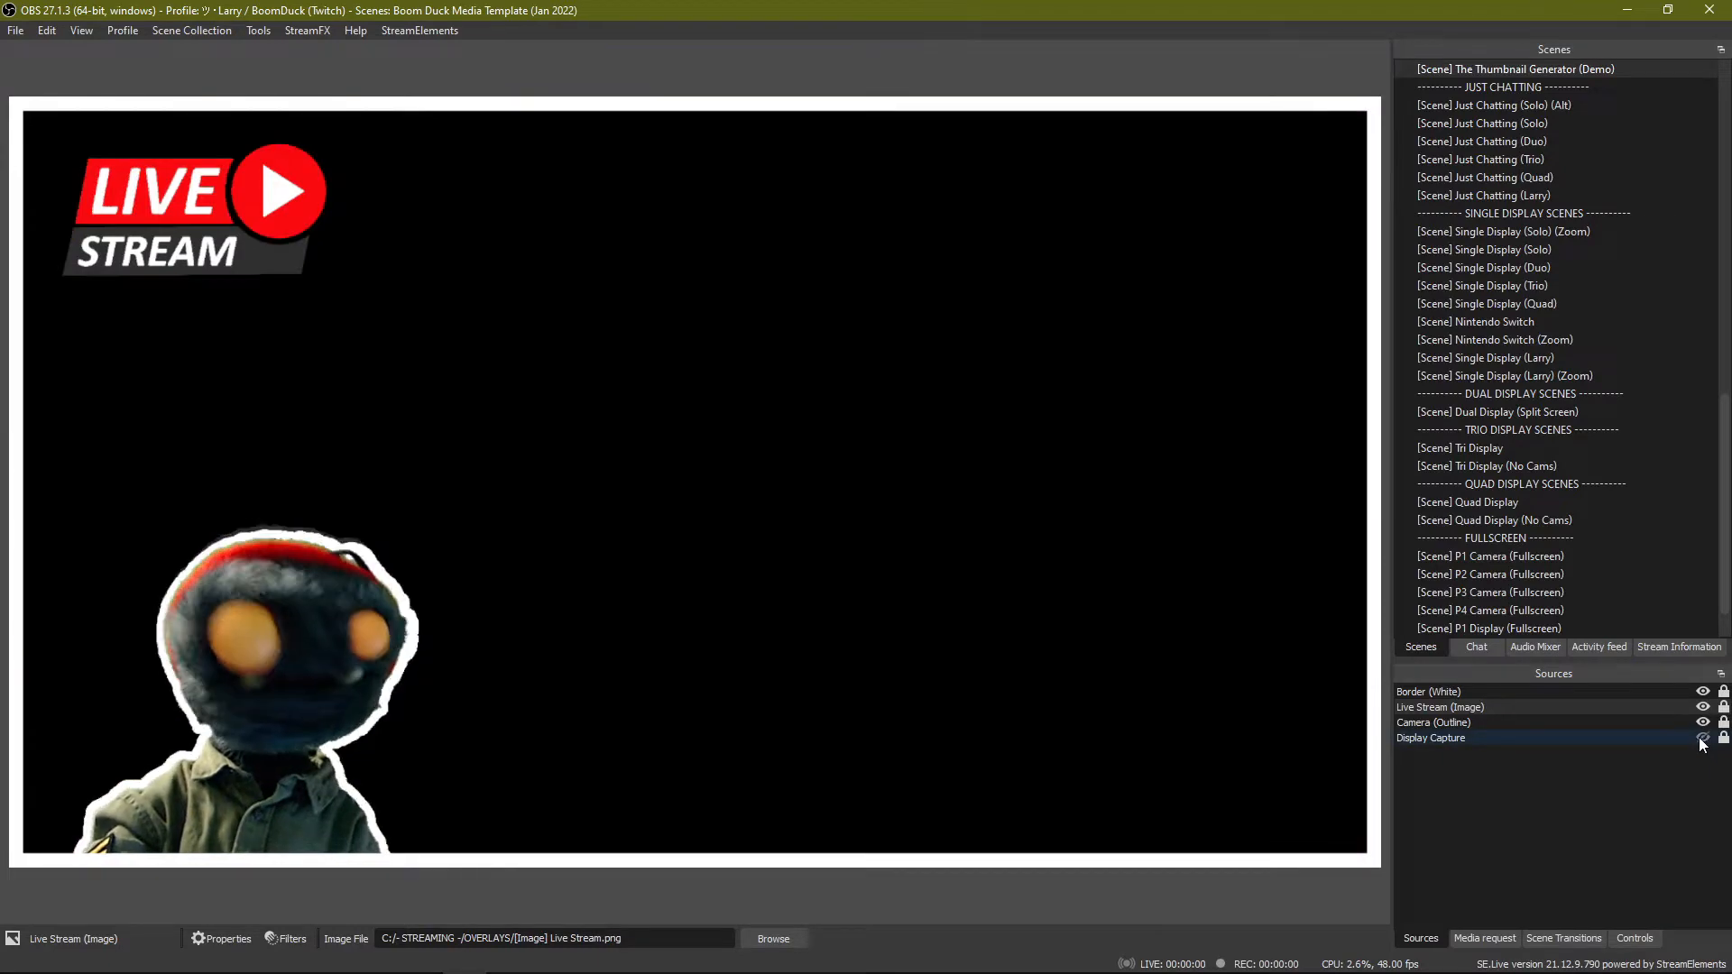
click(1703, 739)
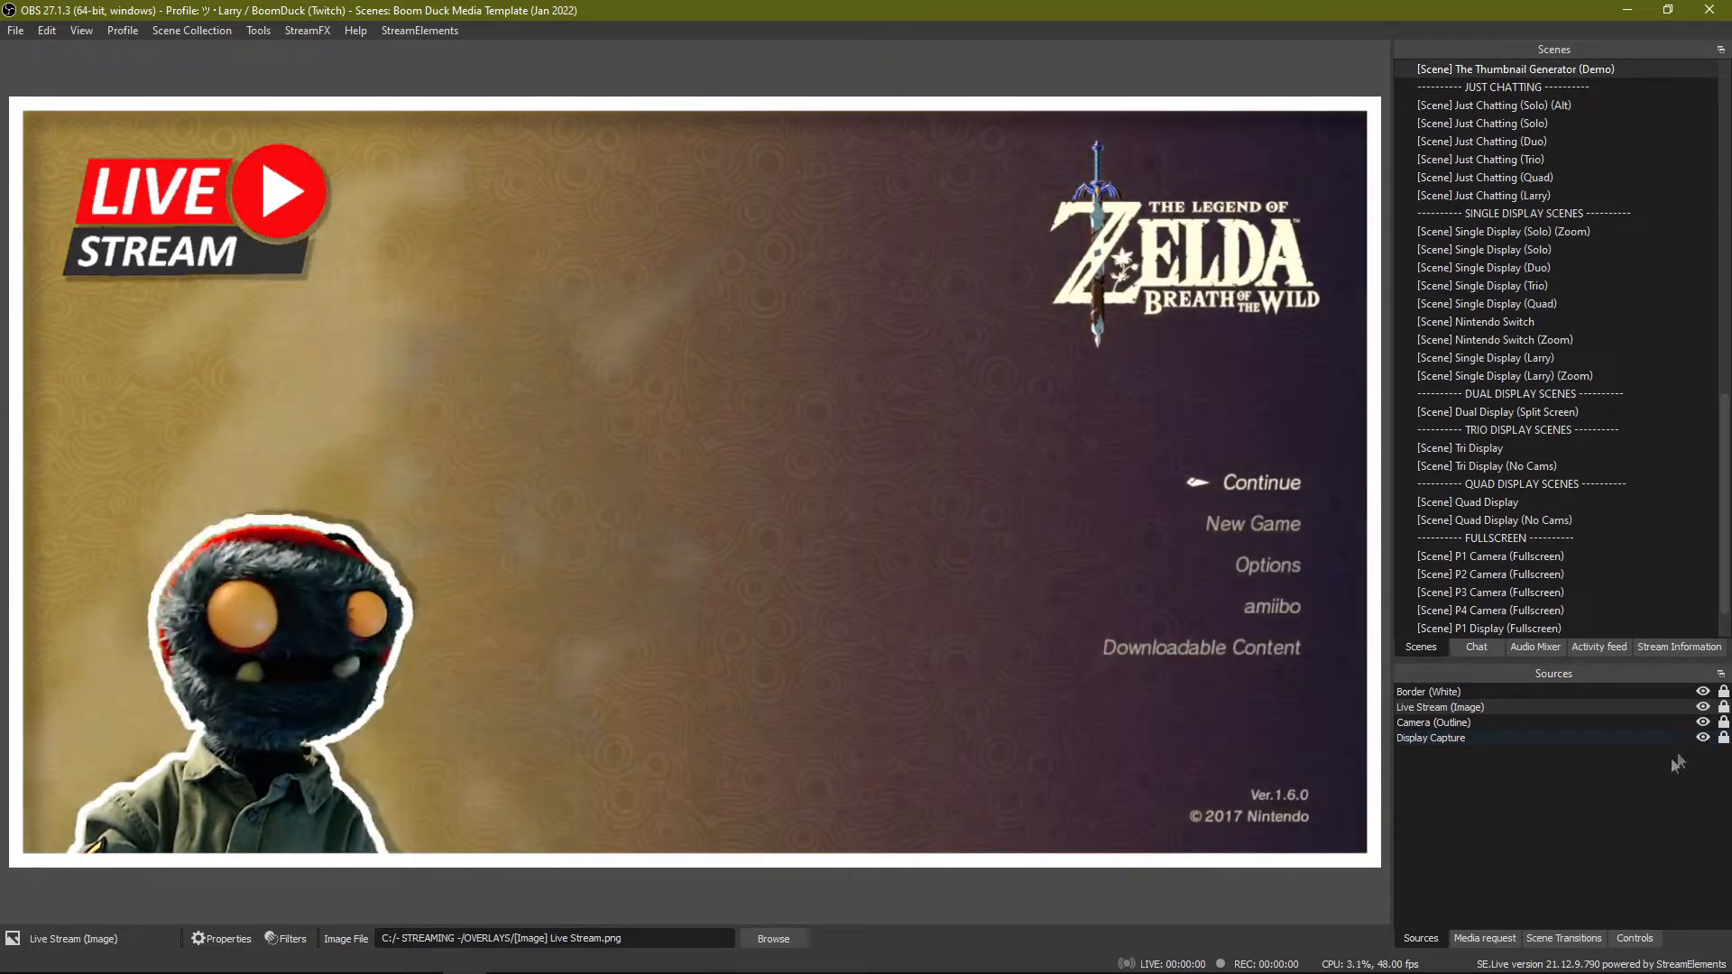
click(1684, 758)
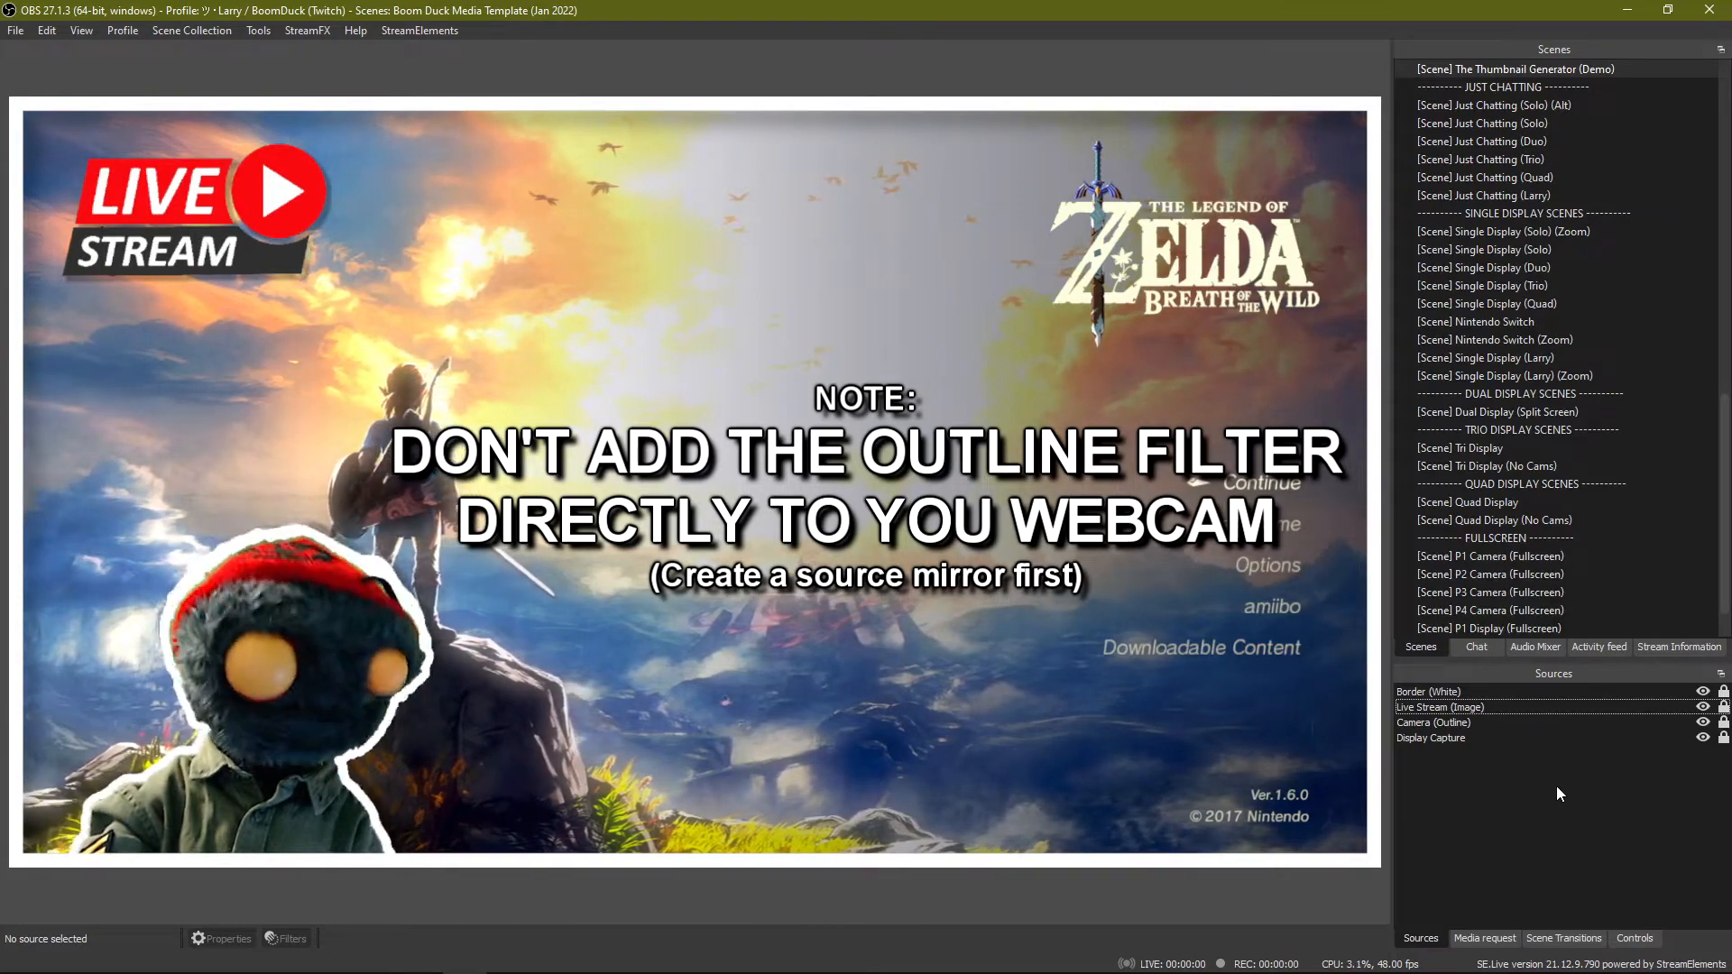
View the Just Chatting (Larry), Single Display (Larry) and P1 Camera (Fullscreen) scenes, and return to The Thumbnail Generator (Demo) scene.
key(F1)
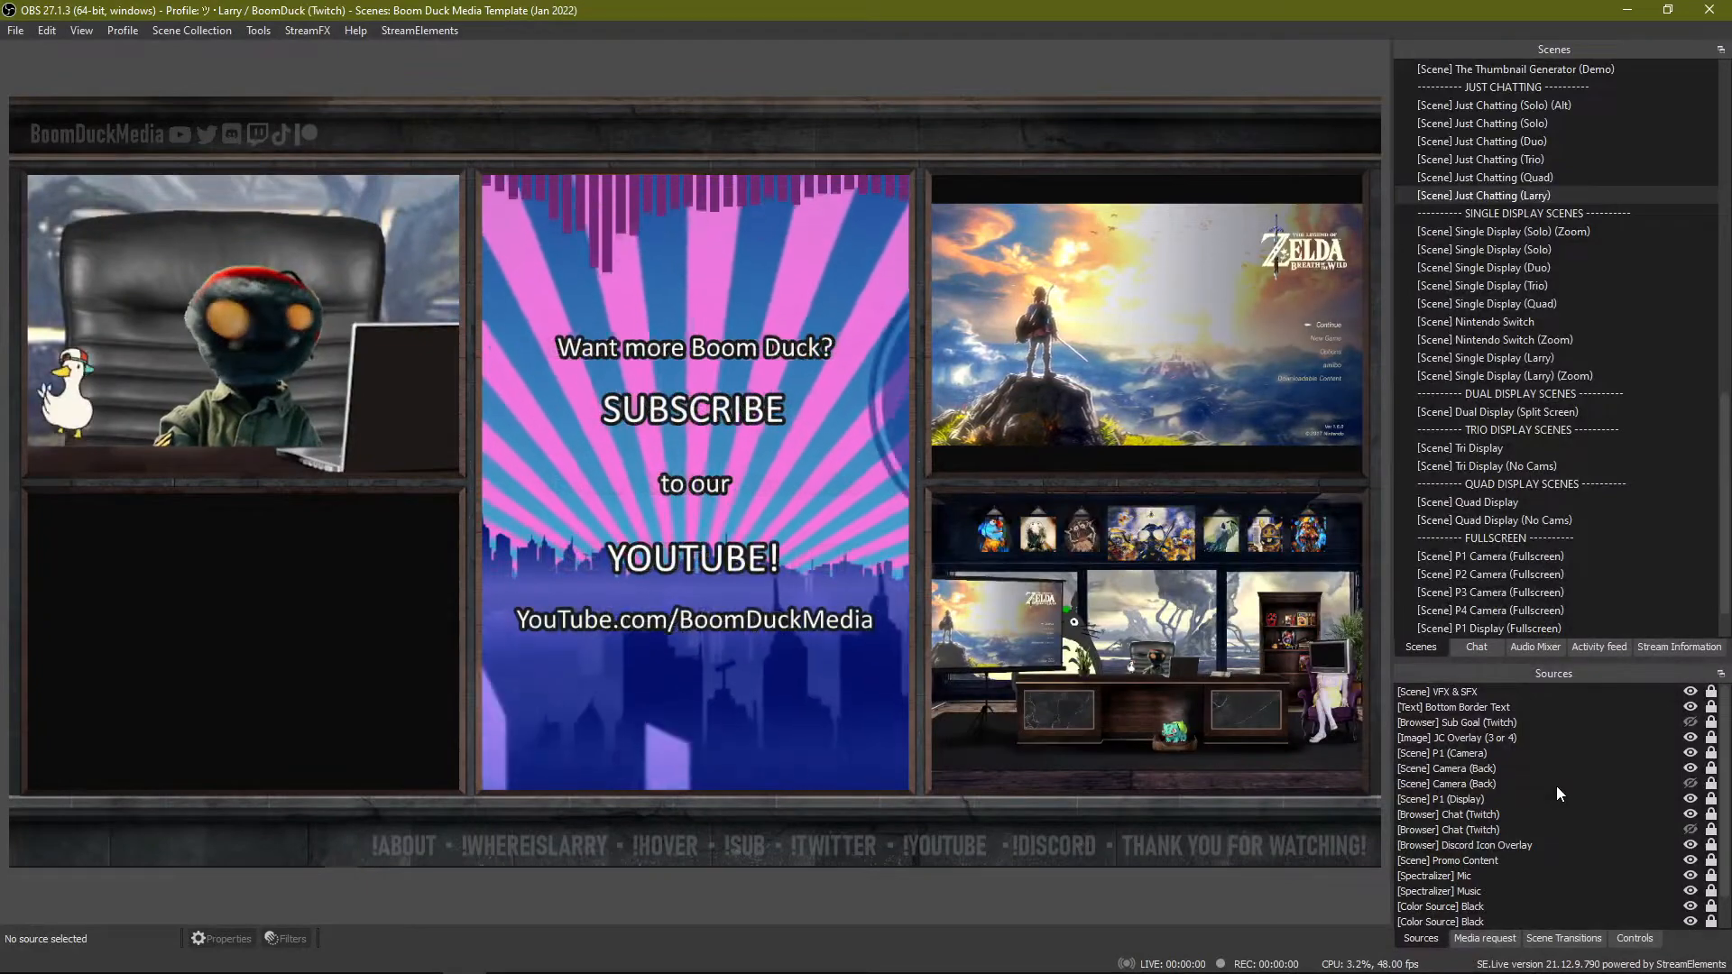
key(F2)
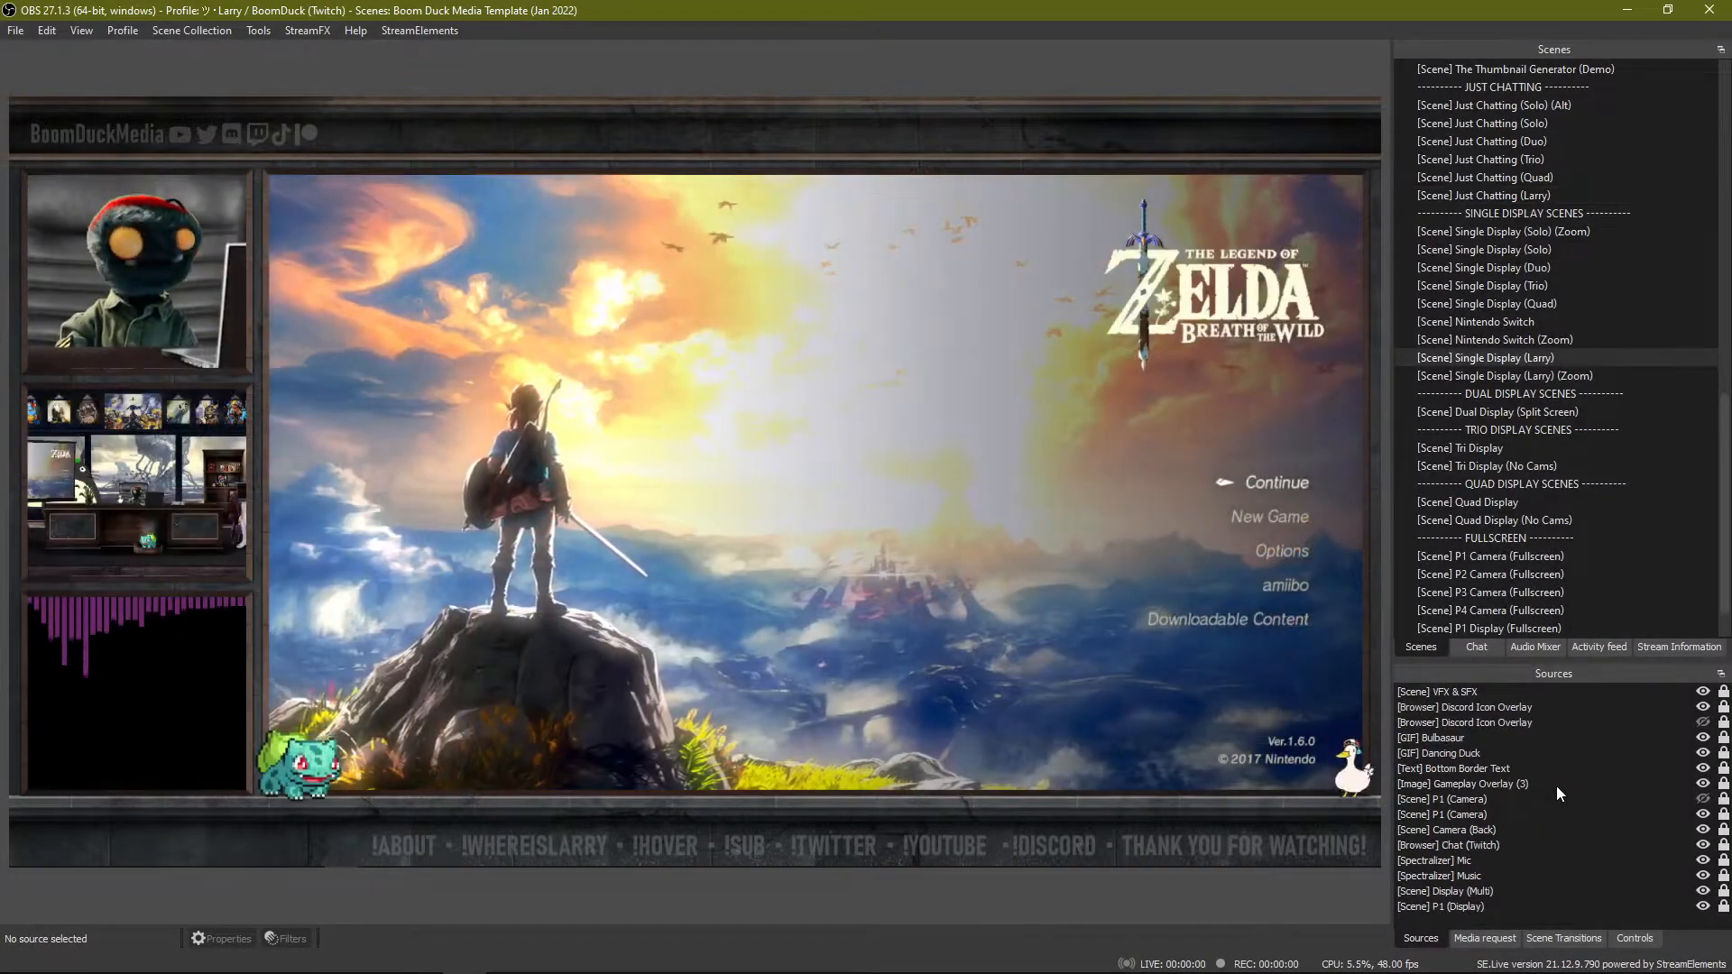
key(F3)
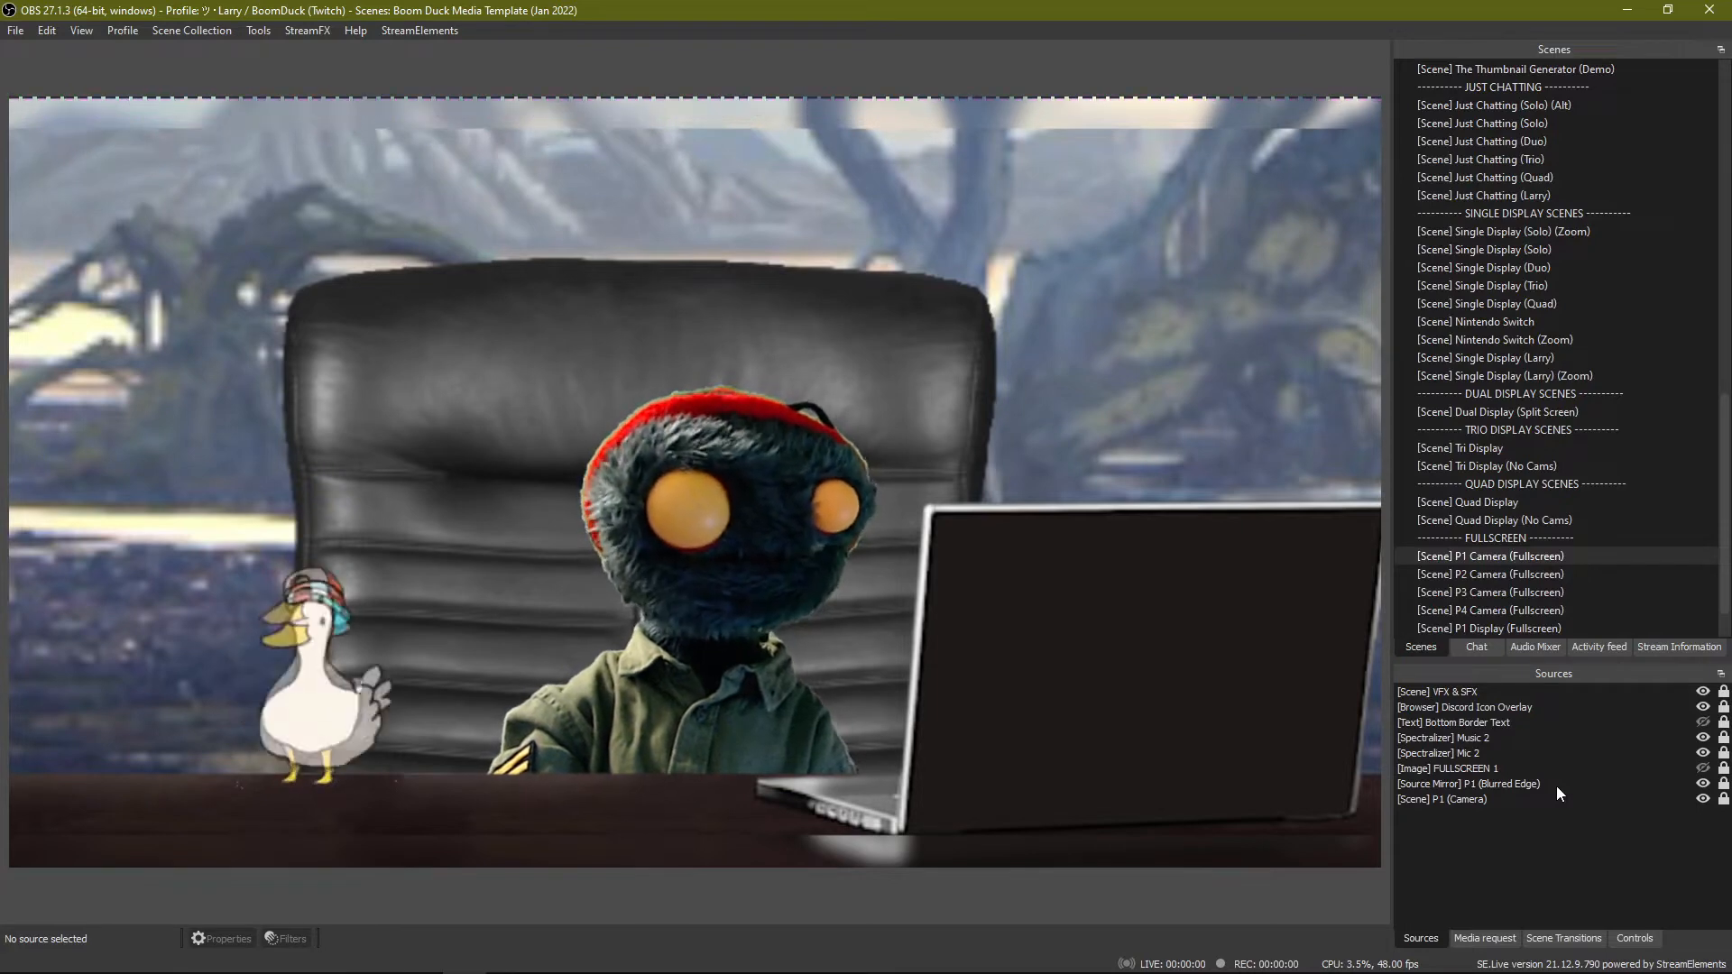
key(F1)
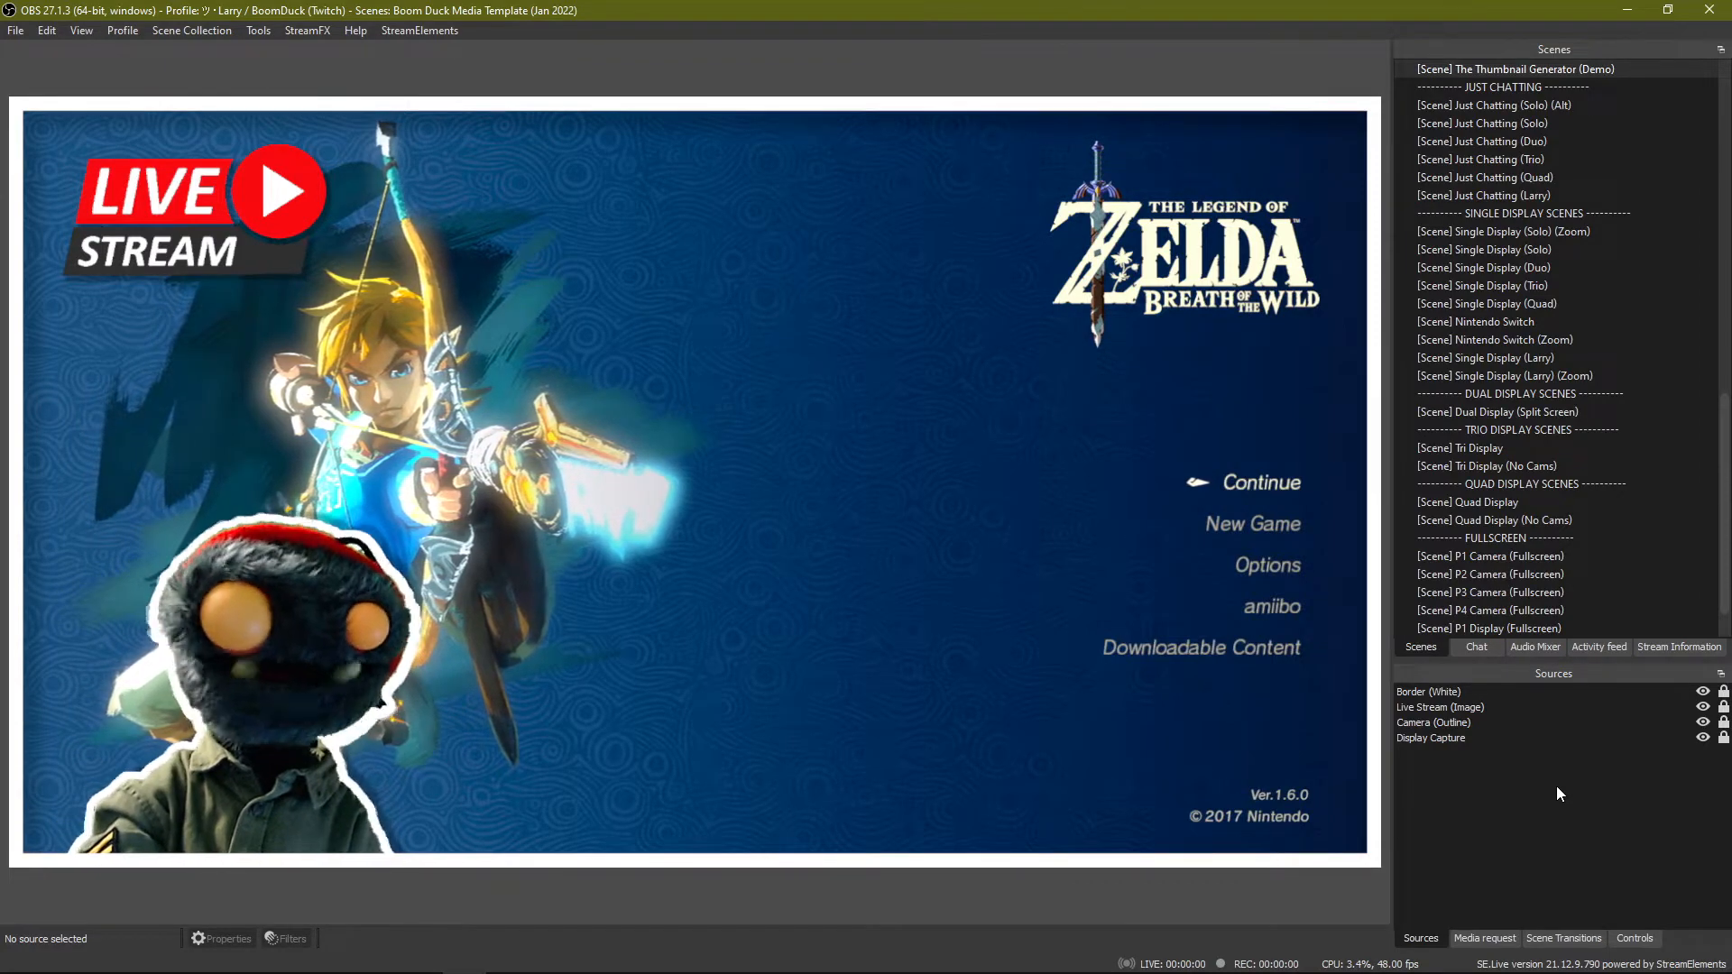
right_click(1471, 801)
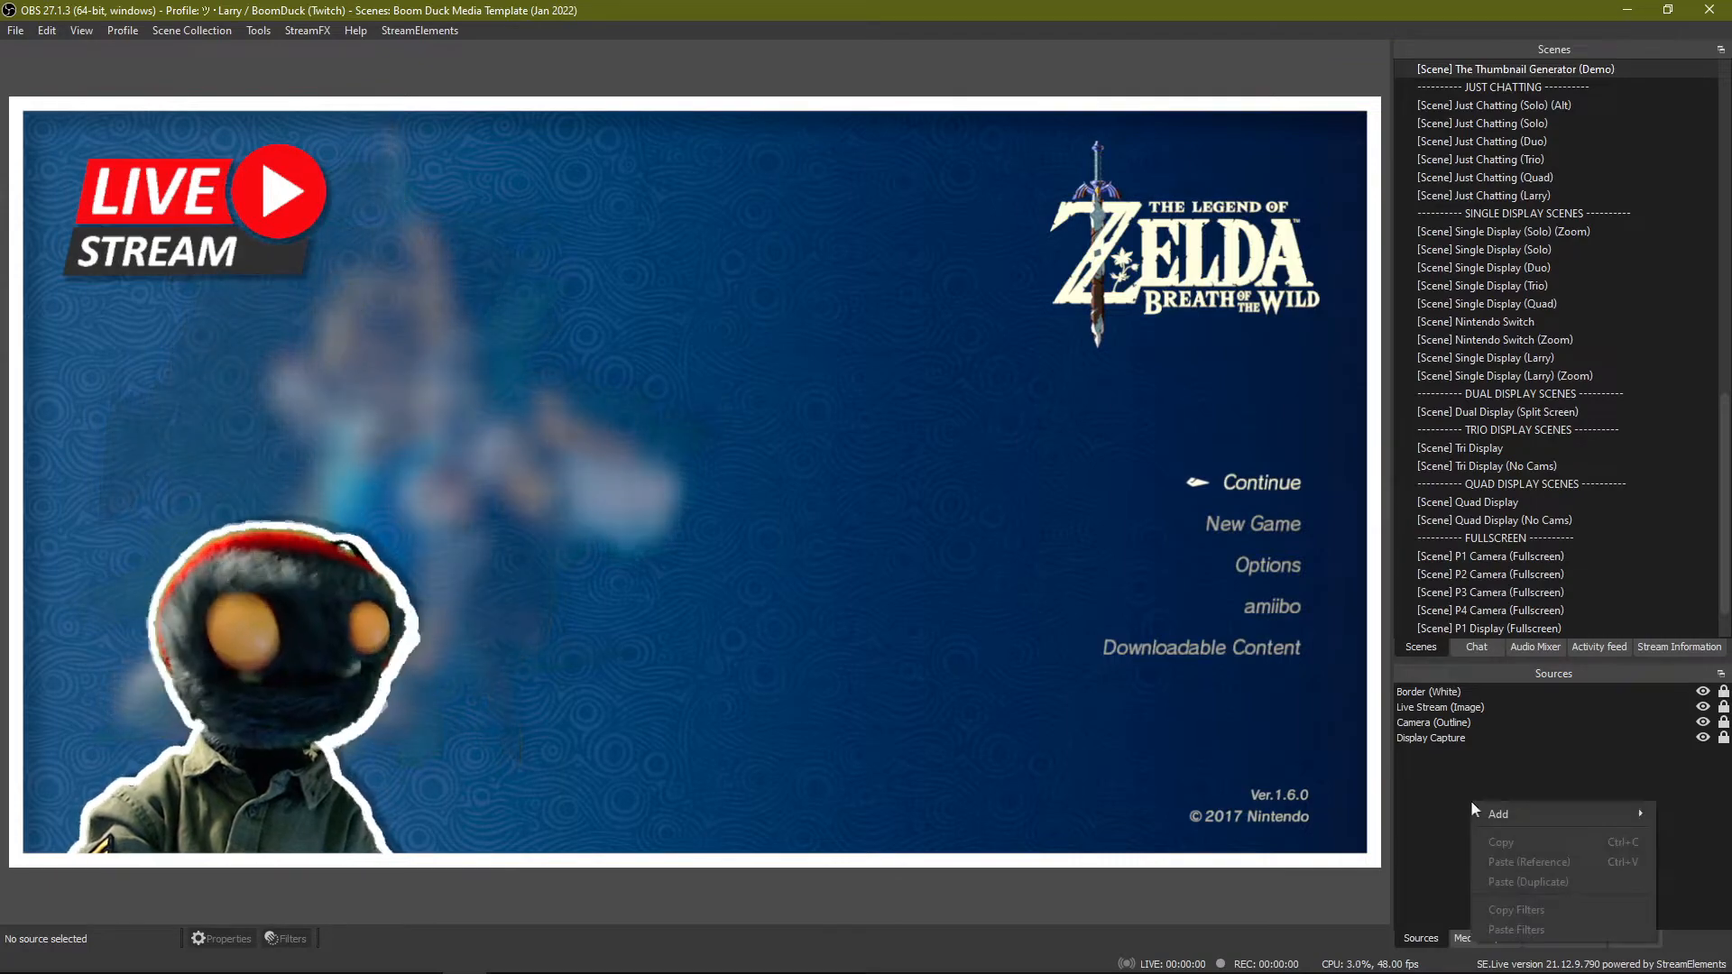
mouse_move(1509, 810)
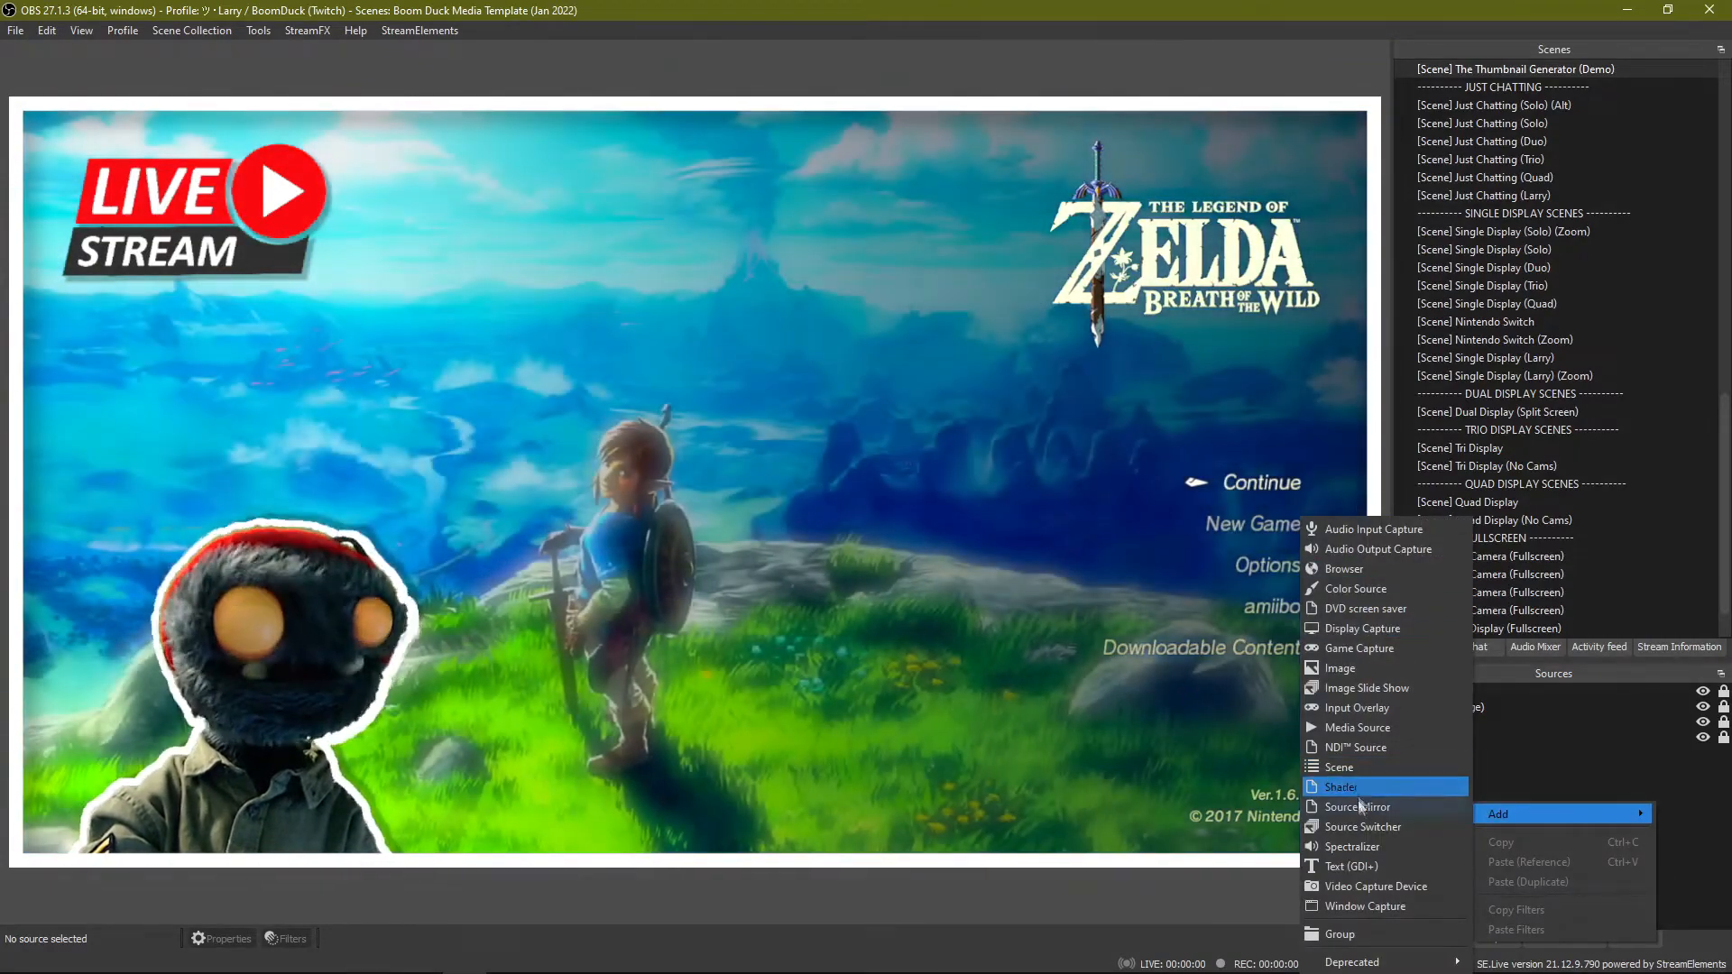
click(1600, 776)
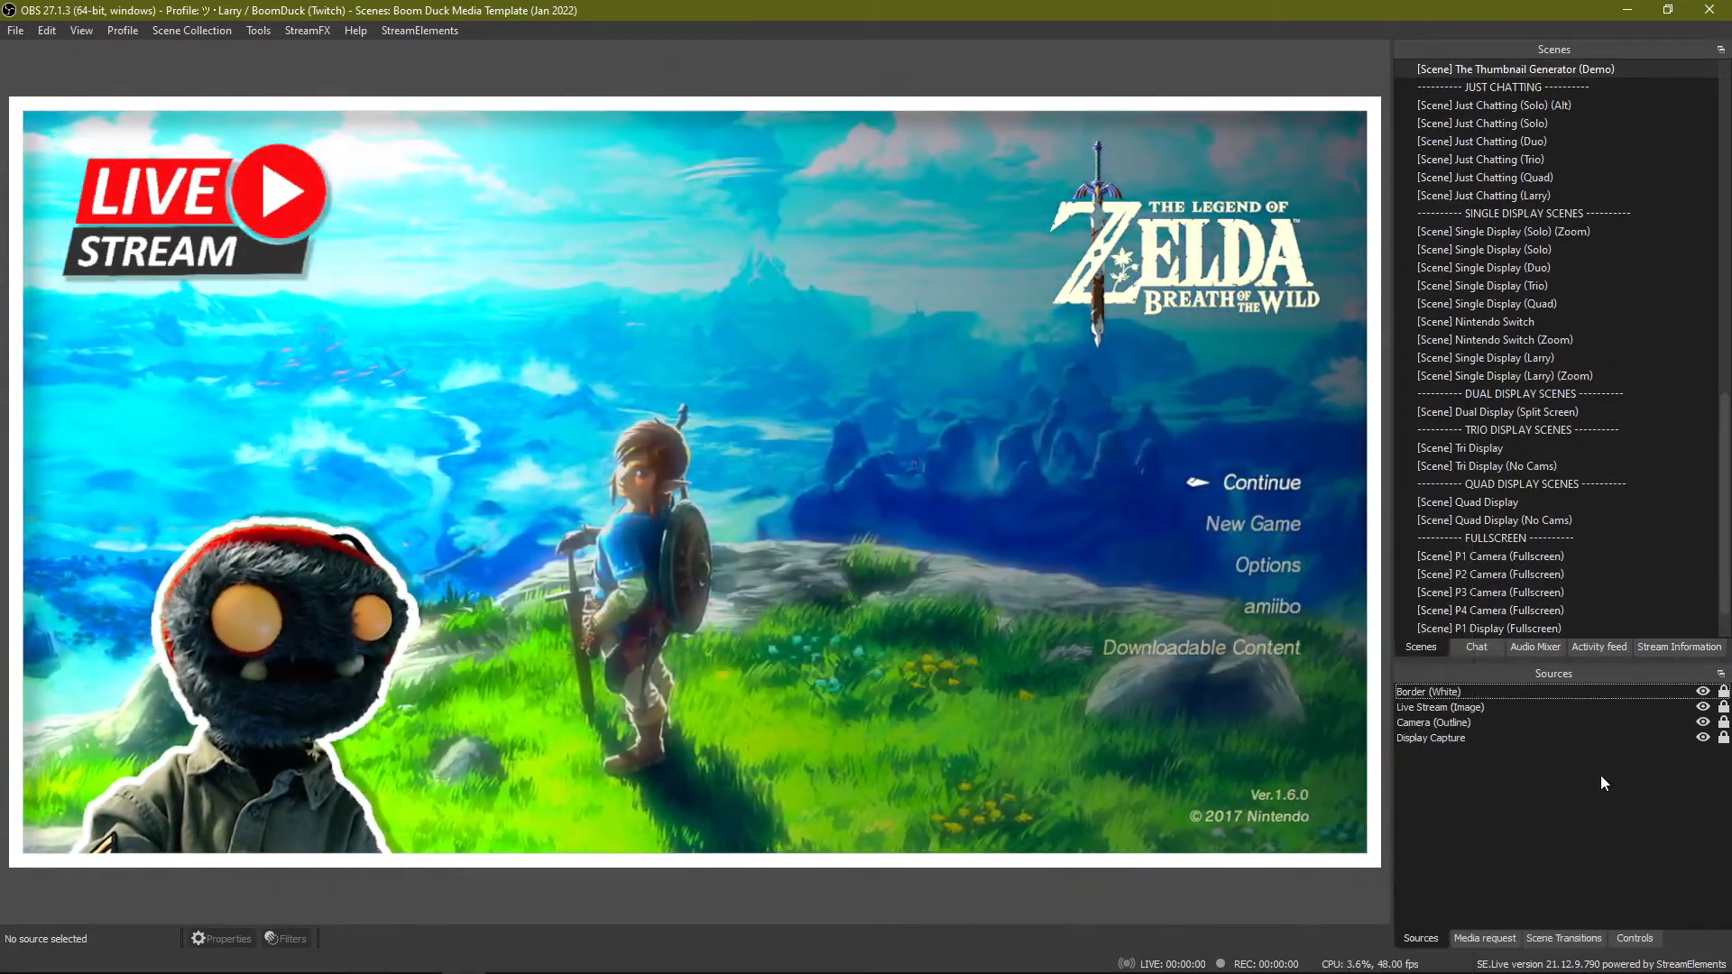
right_click(1472, 799)
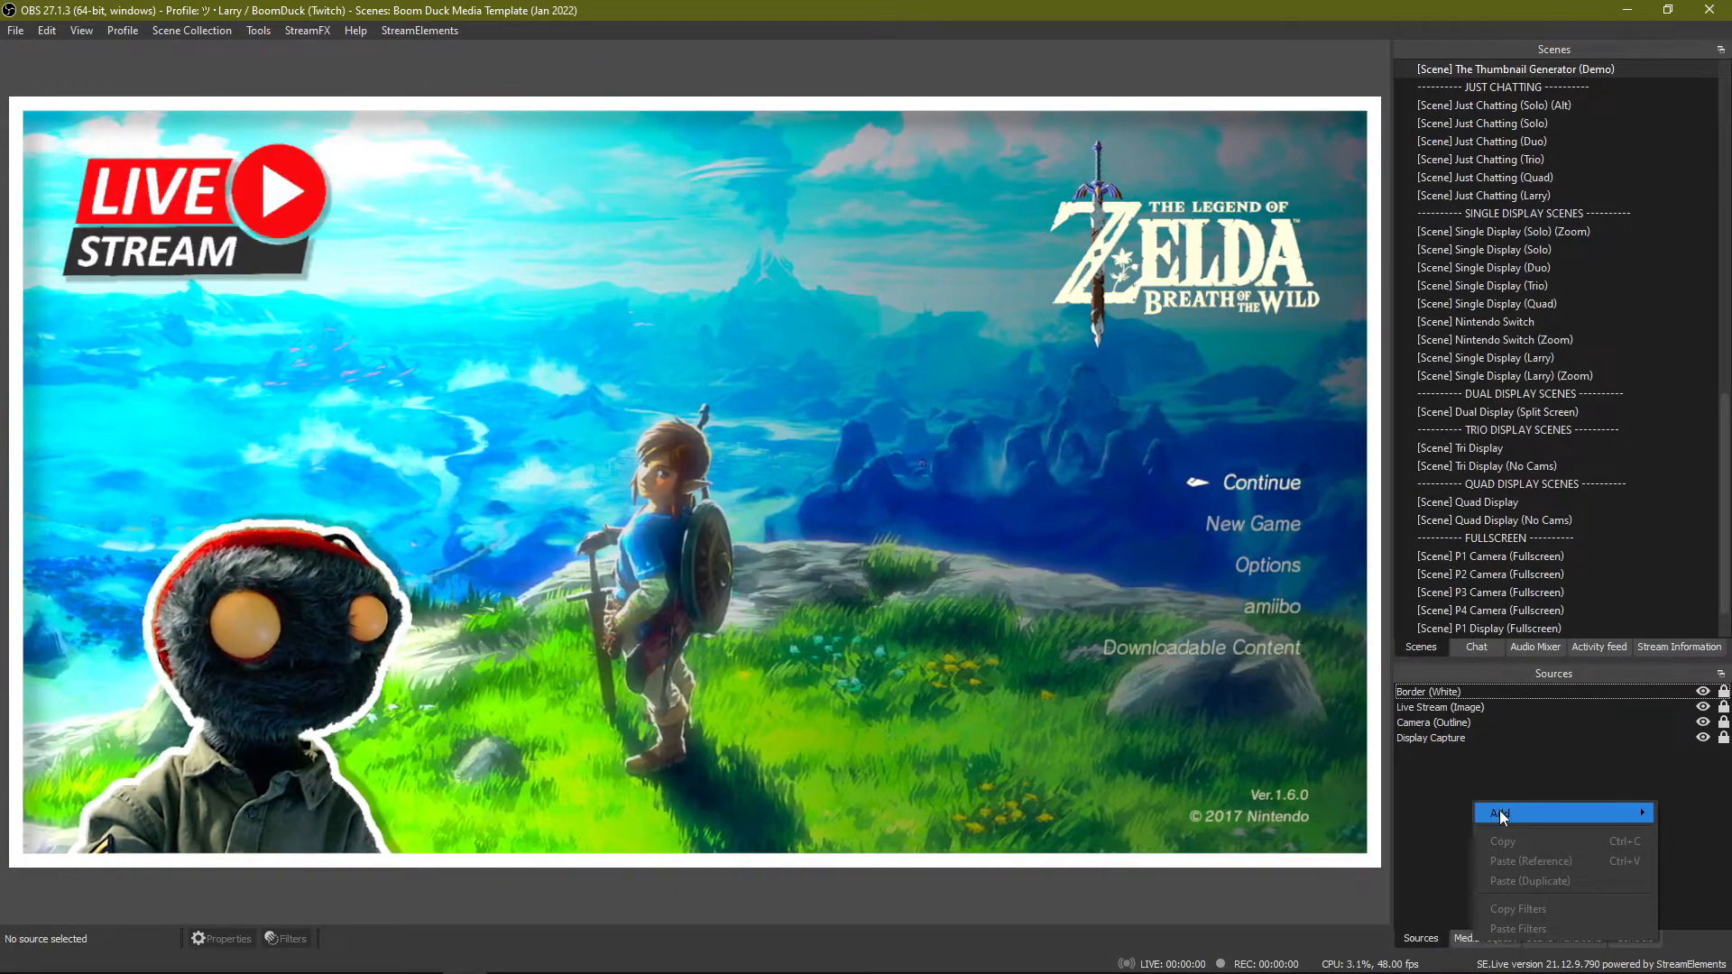
mouse_move(1500, 811)
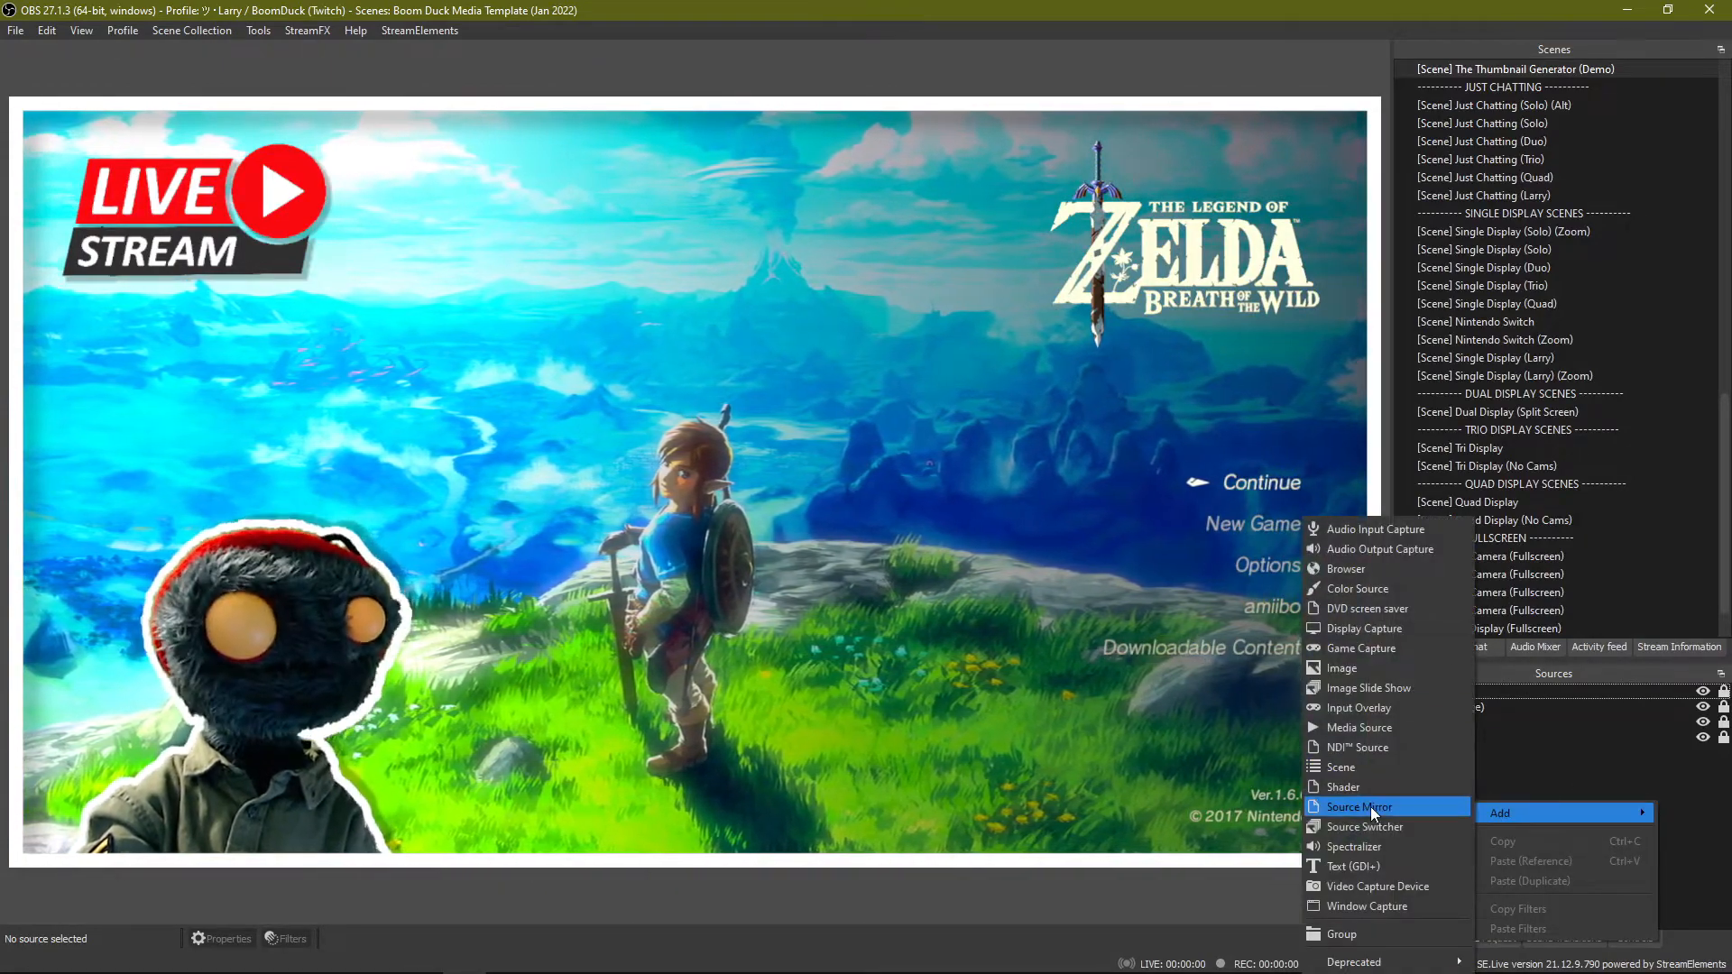
click(1502, 771)
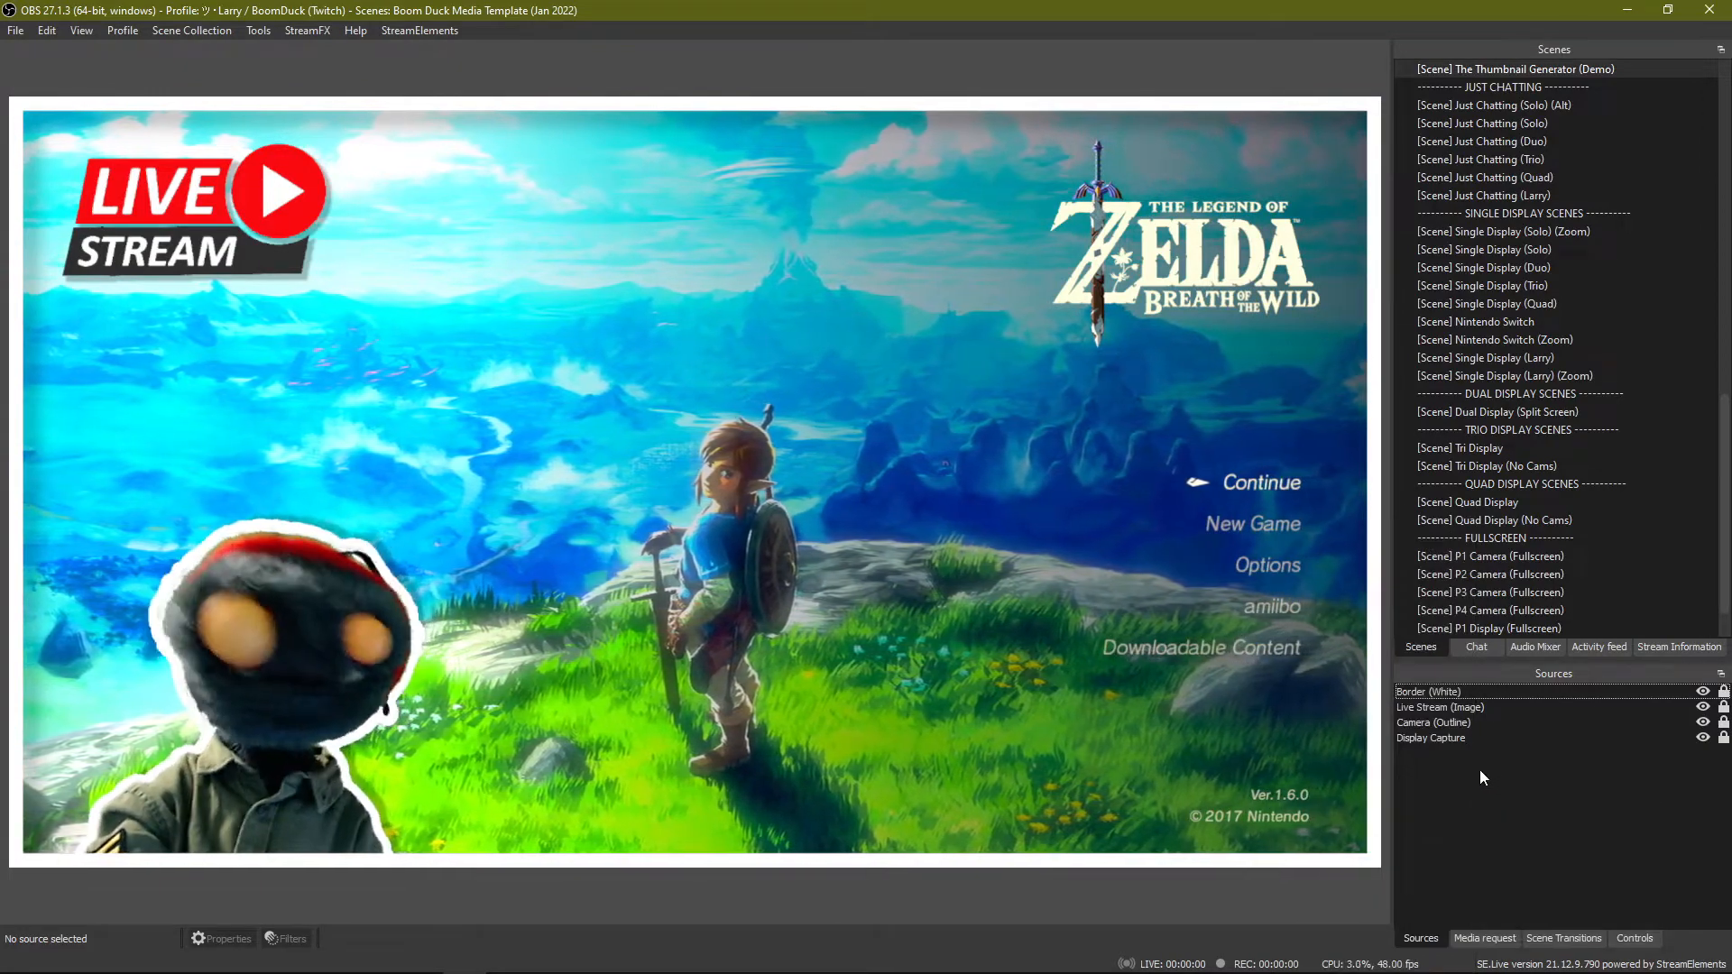
right_click(1480, 771)
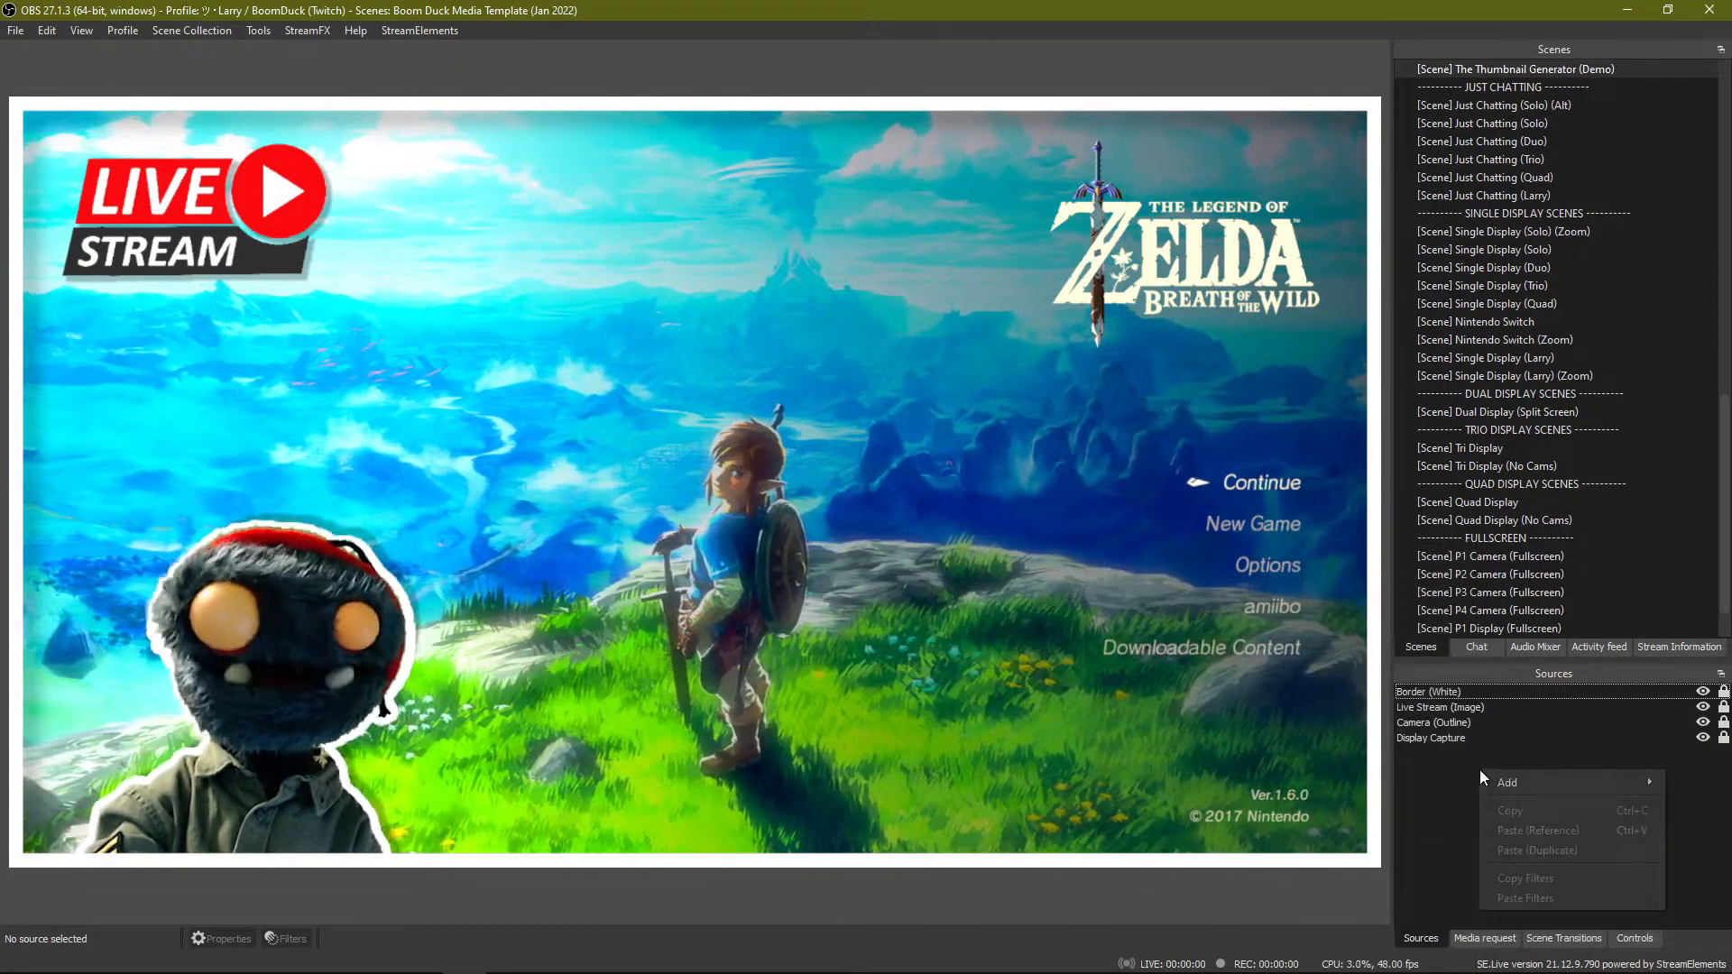
click(1433, 769)
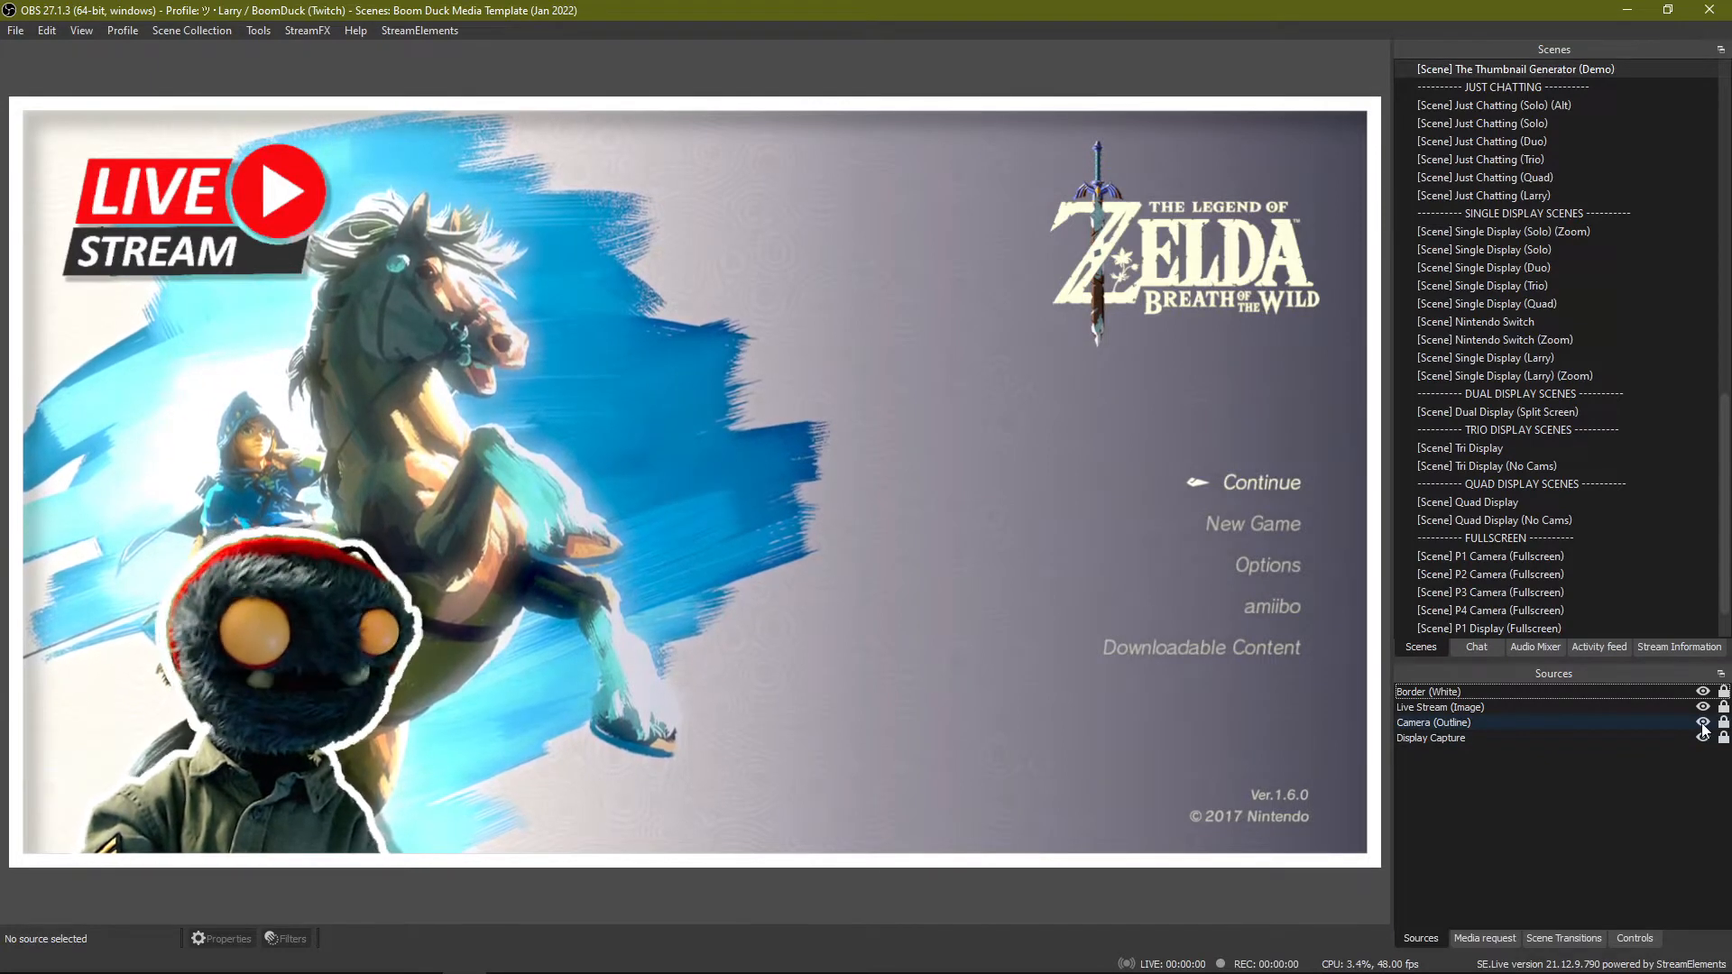
Hide the existing Camera (Outline) source and add a new Source Mirror named "Camera Outline" to the scene.
right_click(1454, 830)
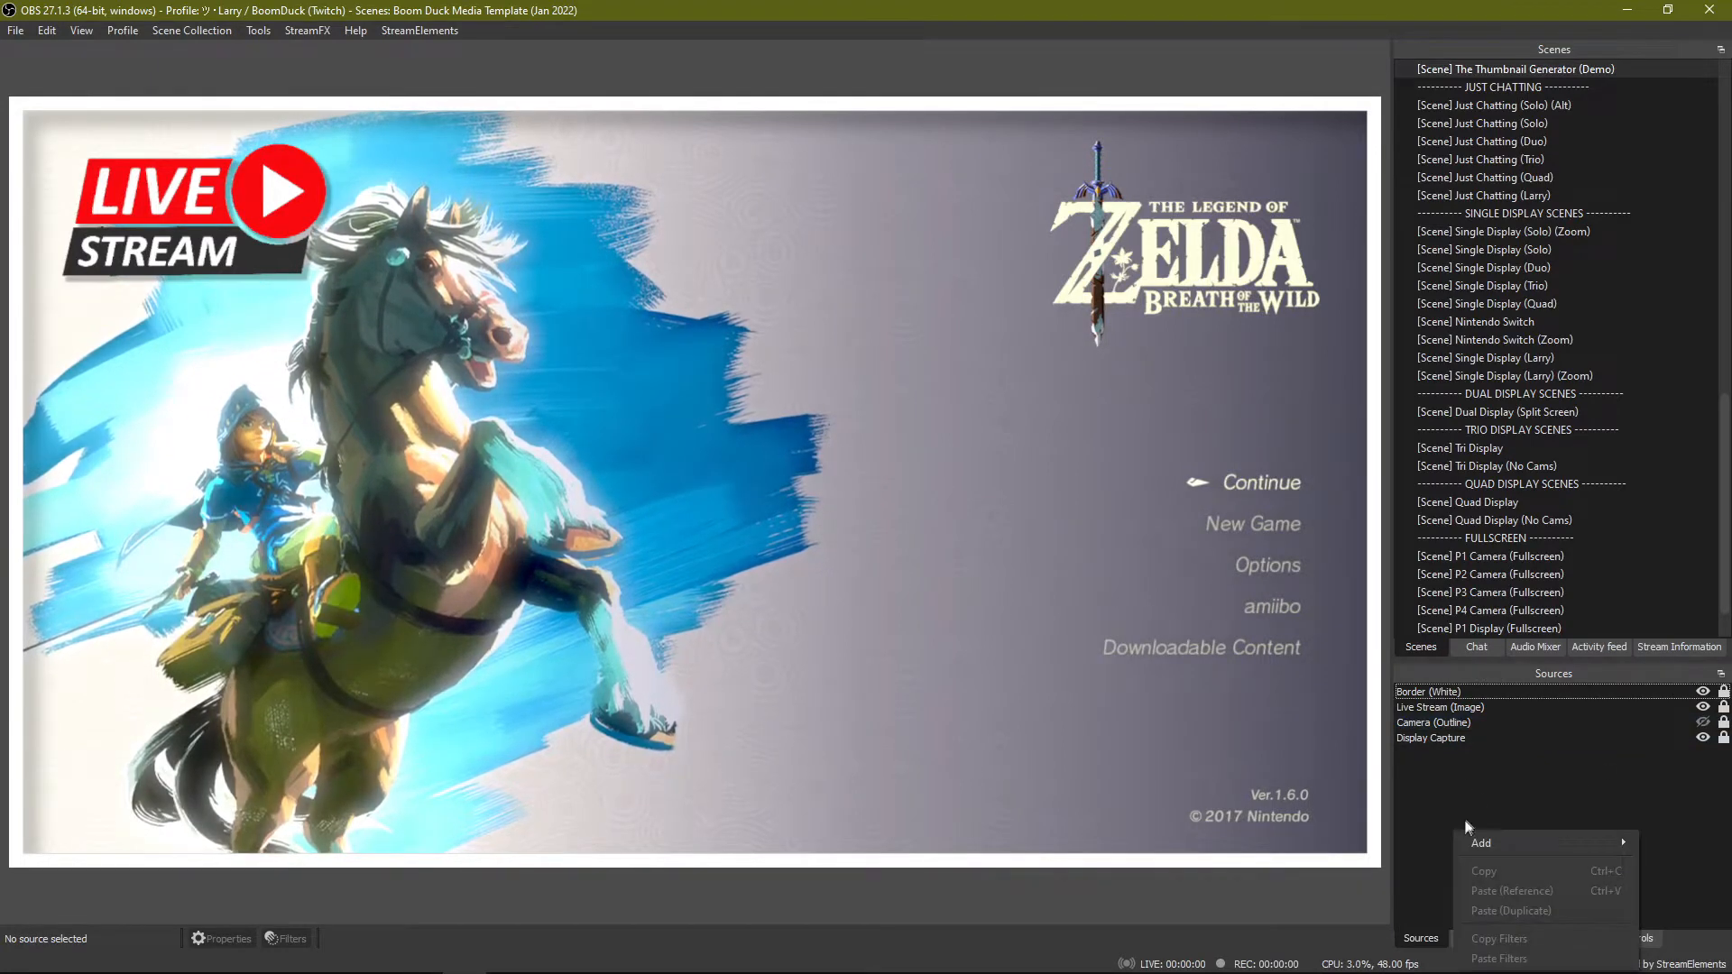
click(1445, 774)
right_click(1443, 772)
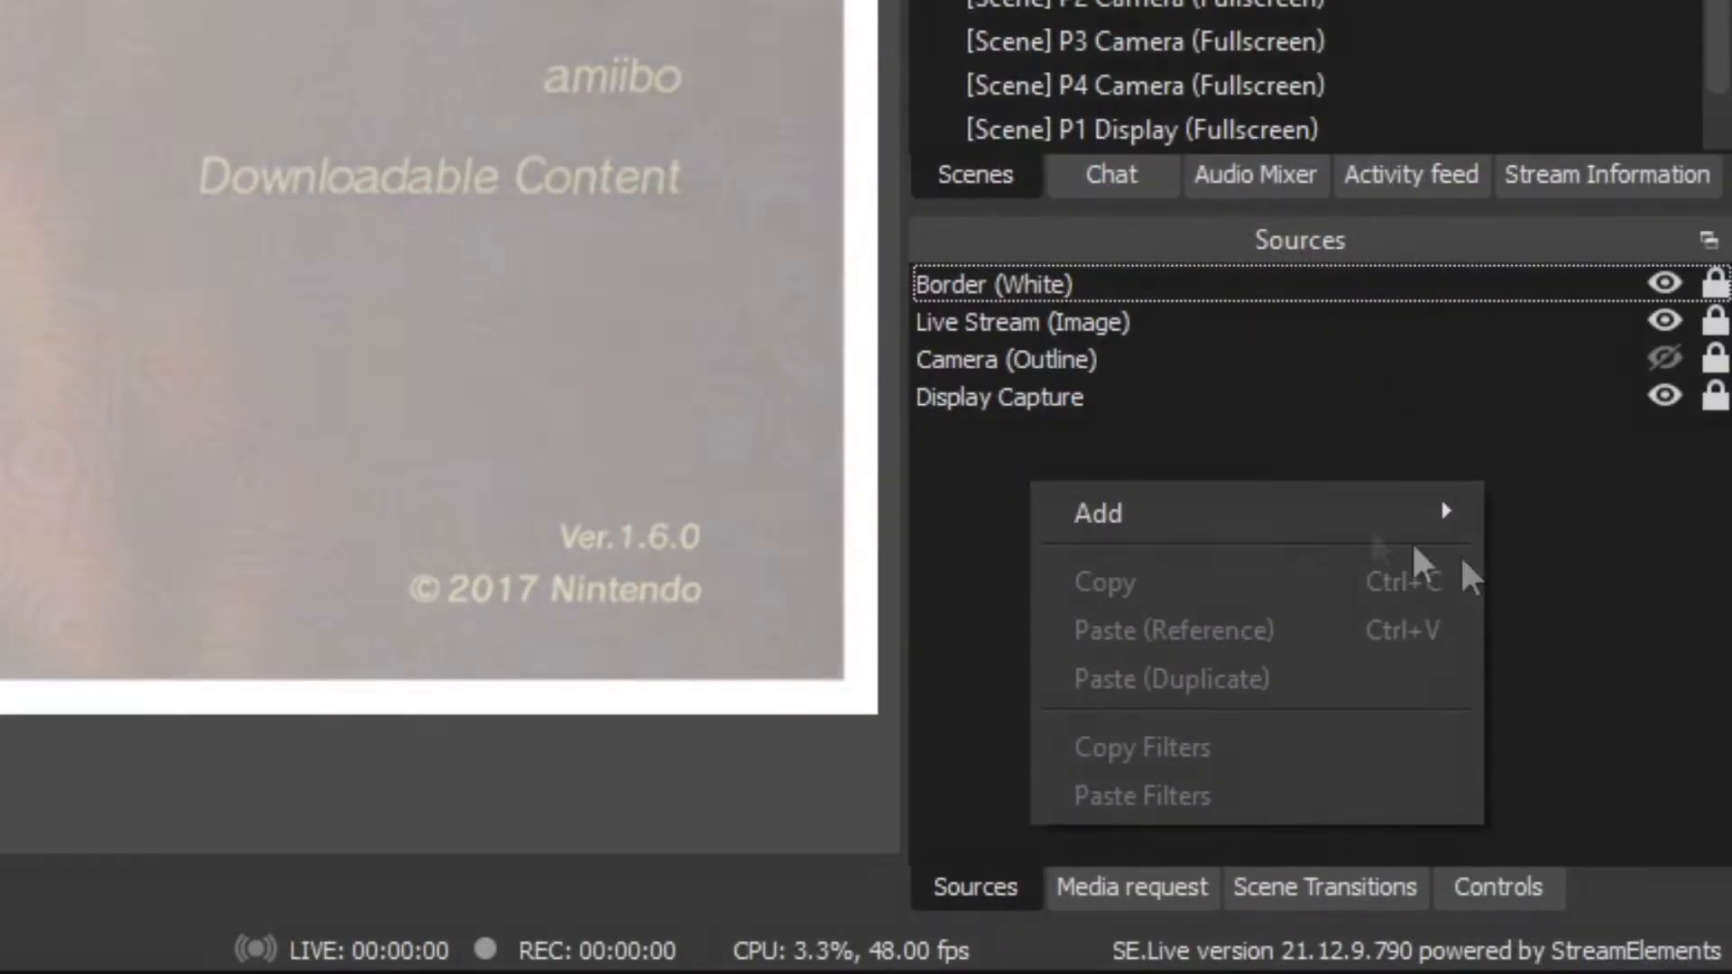
mouse_move(1284, 523)
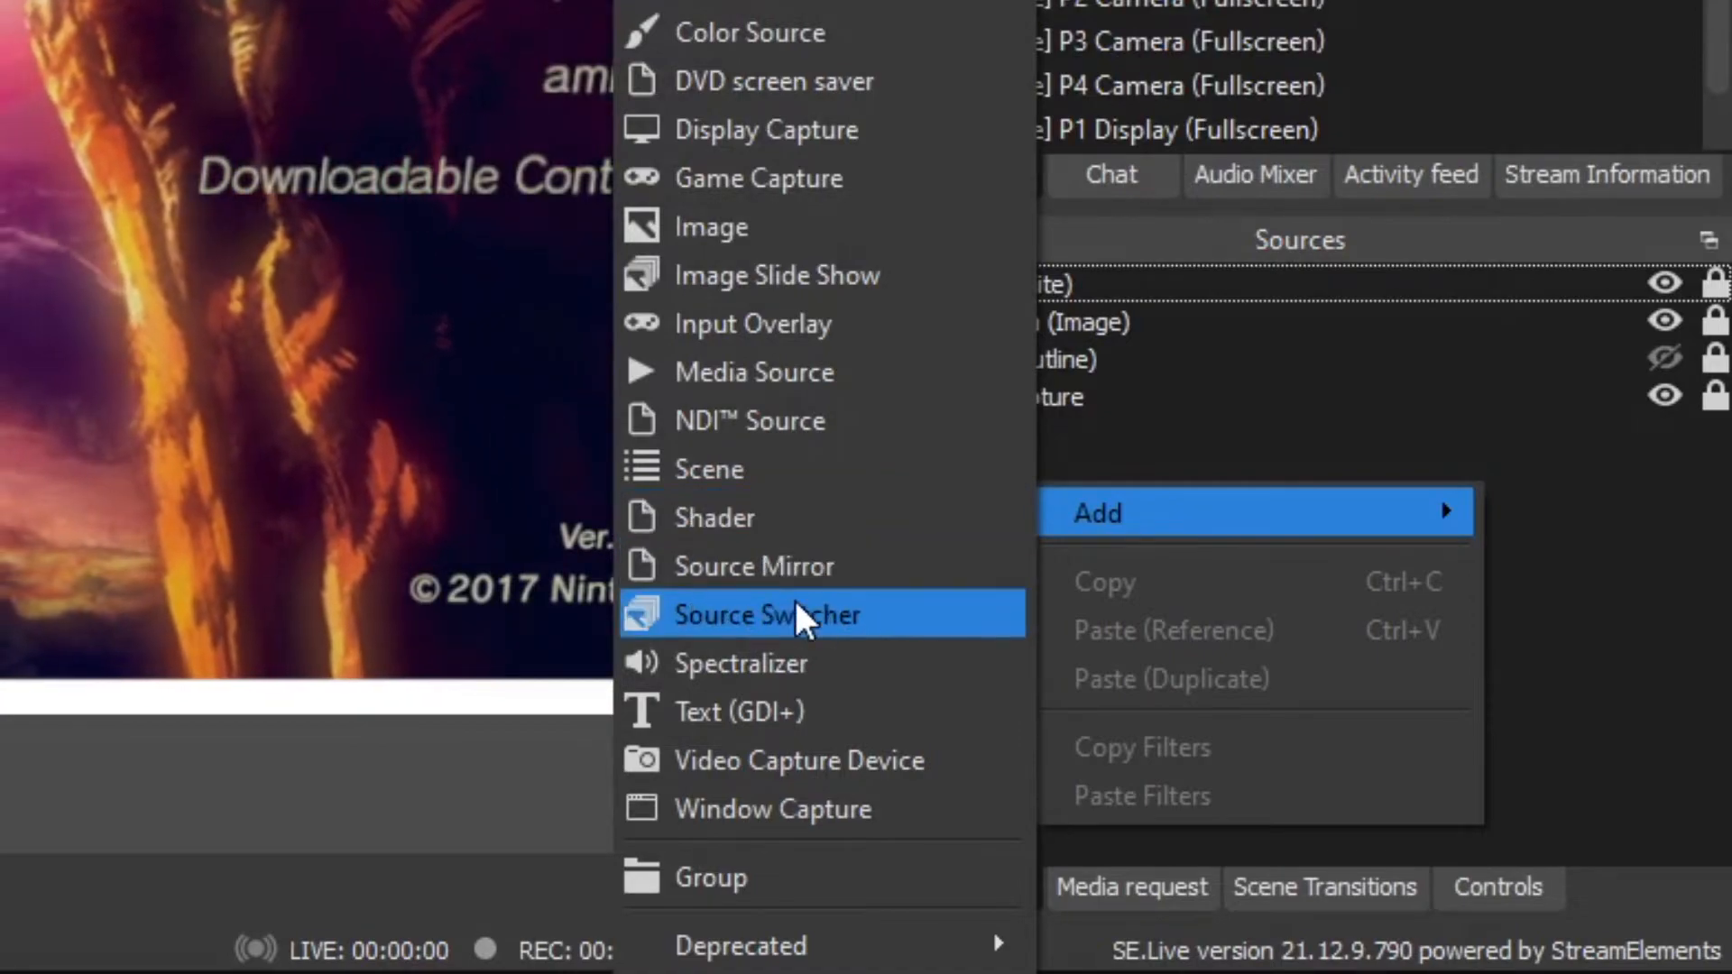
click(827, 566)
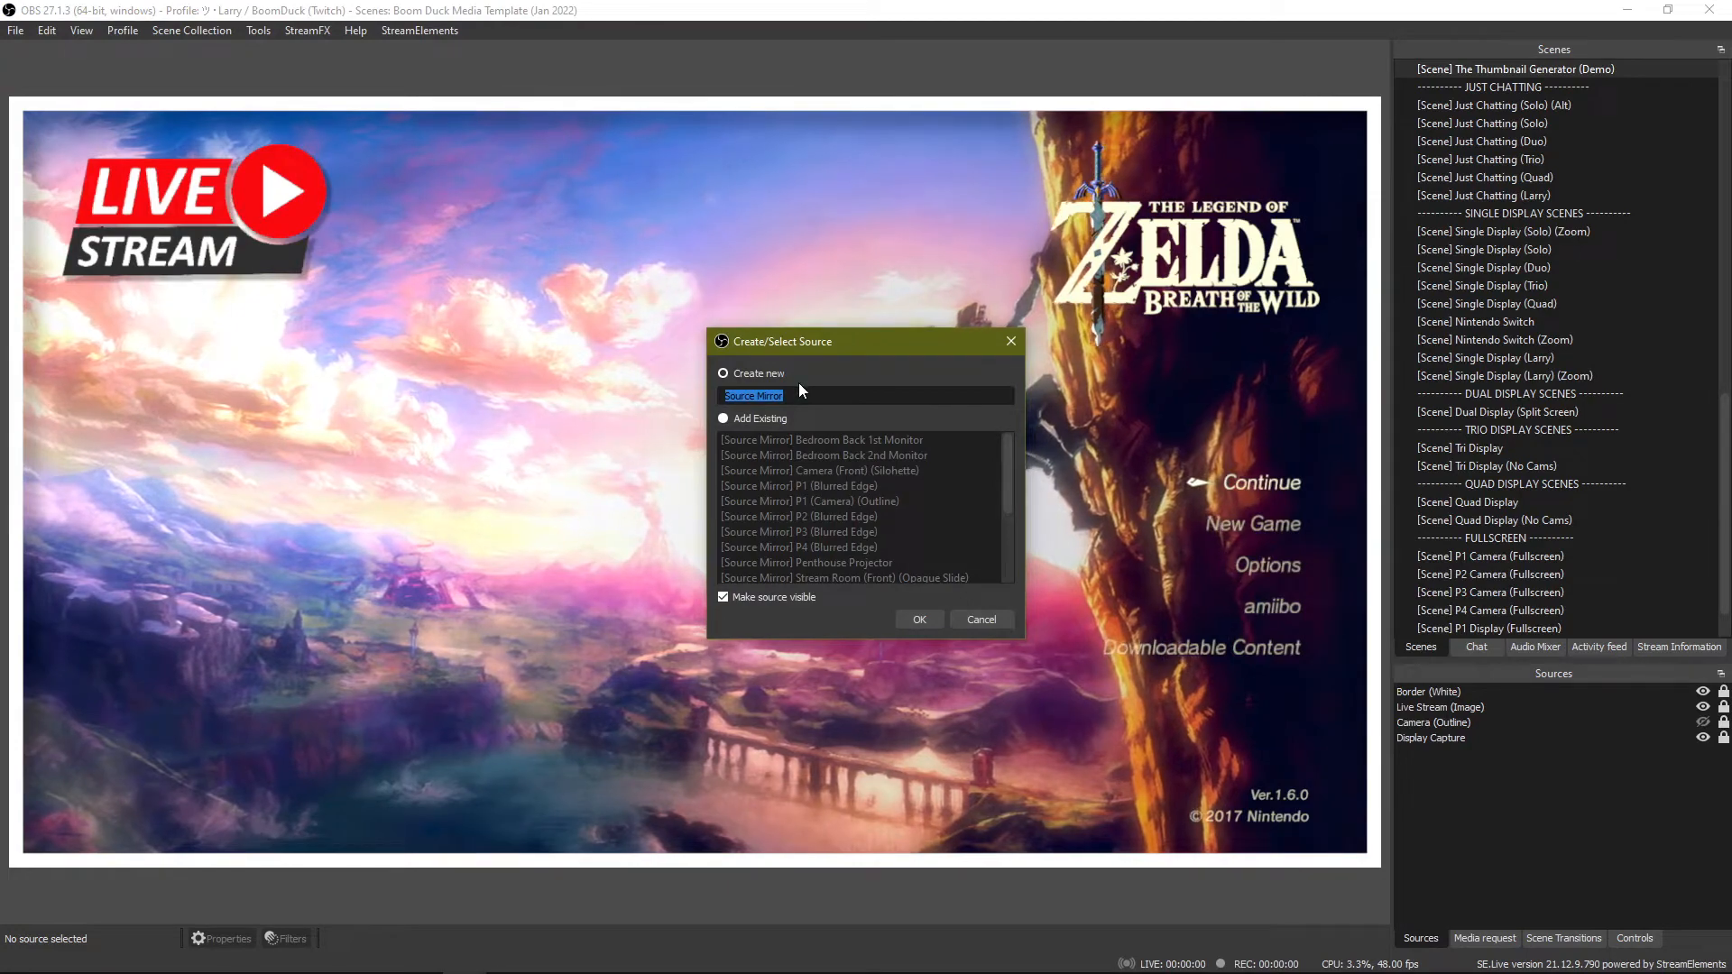
text(CX)
key(BackSpace)
text(amera )
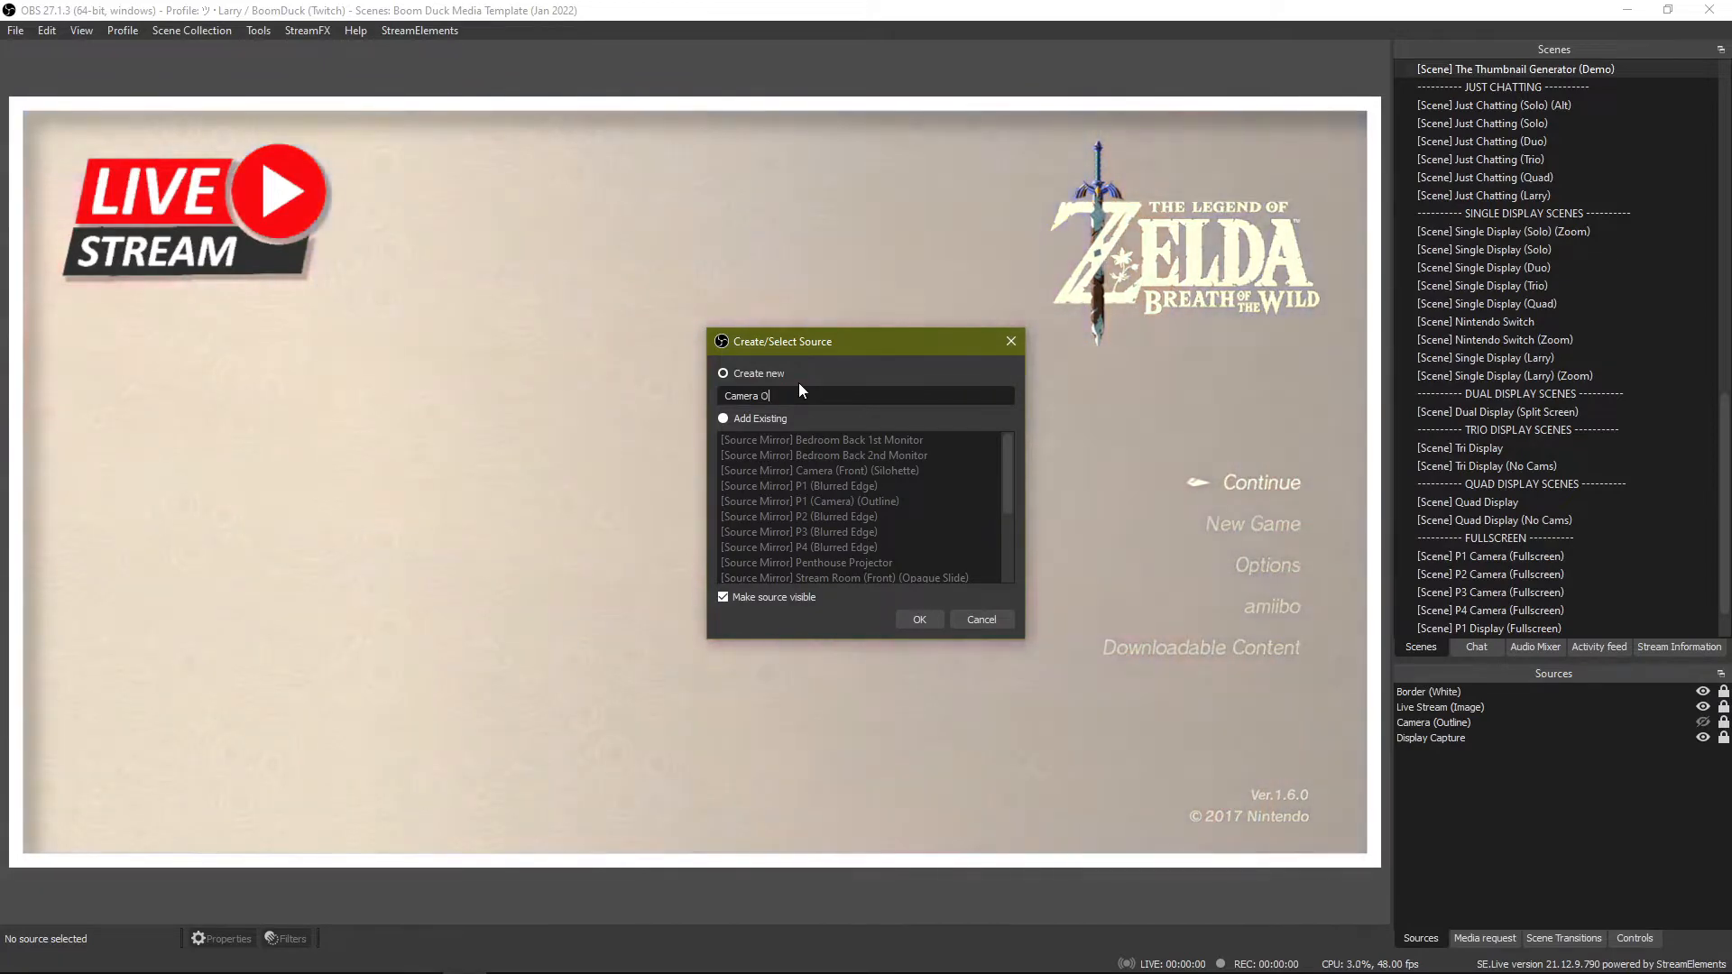
text(Outline)
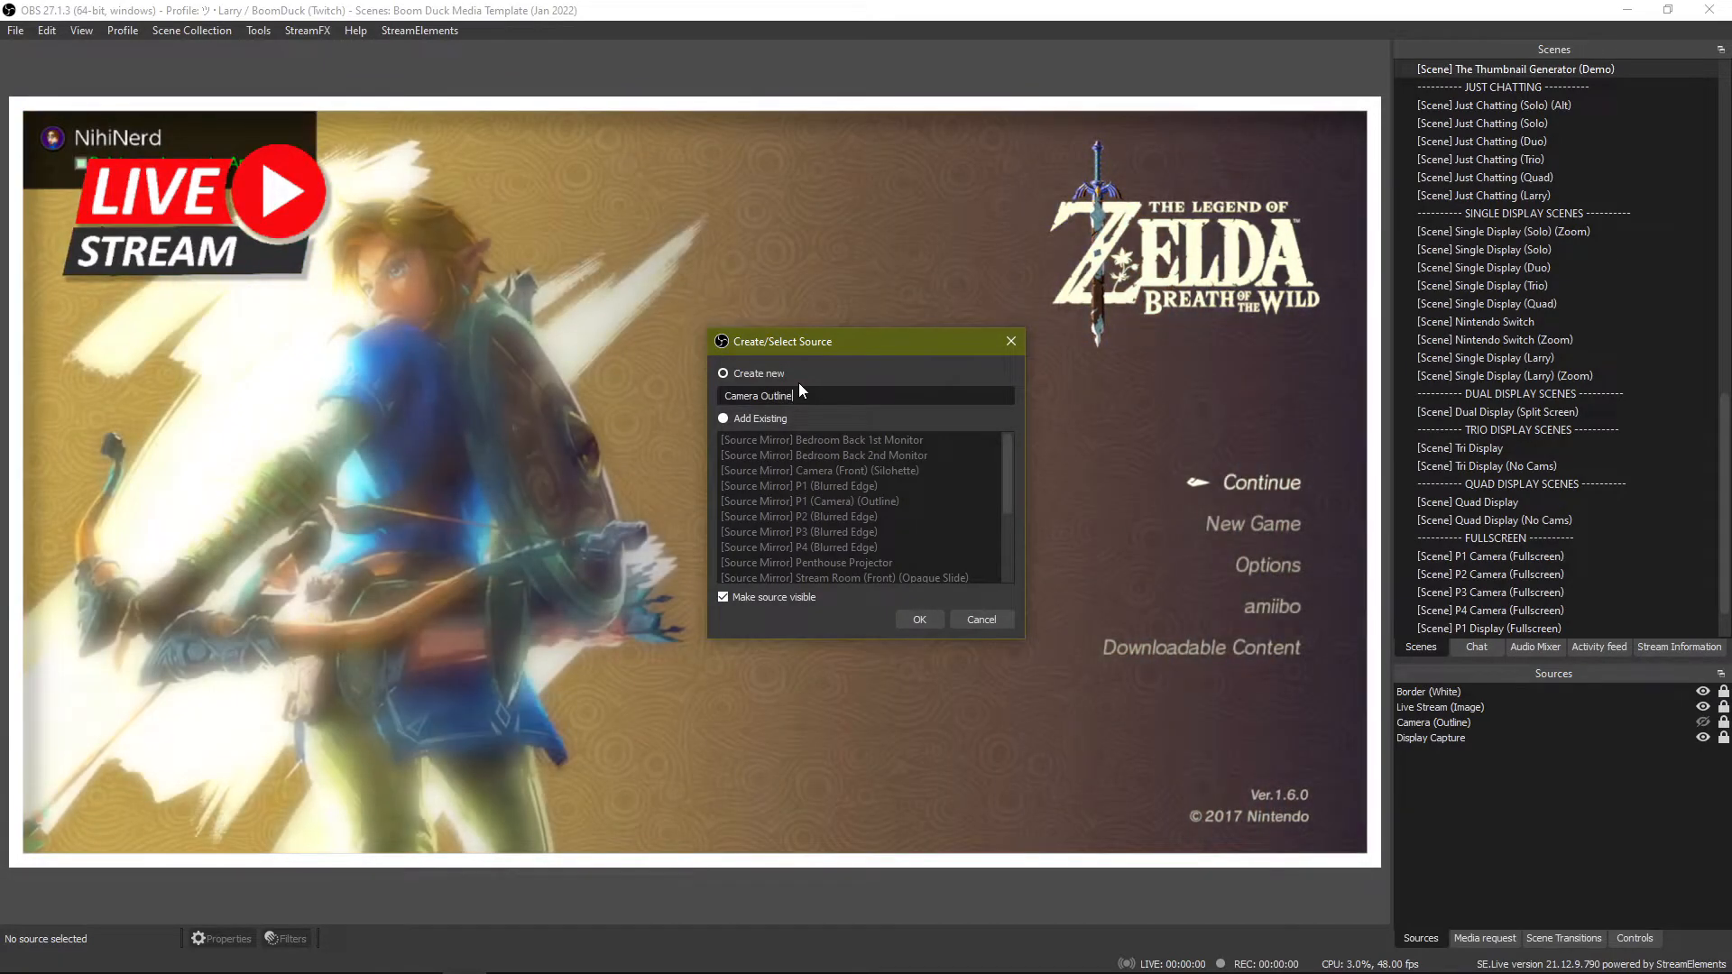
key(Return)
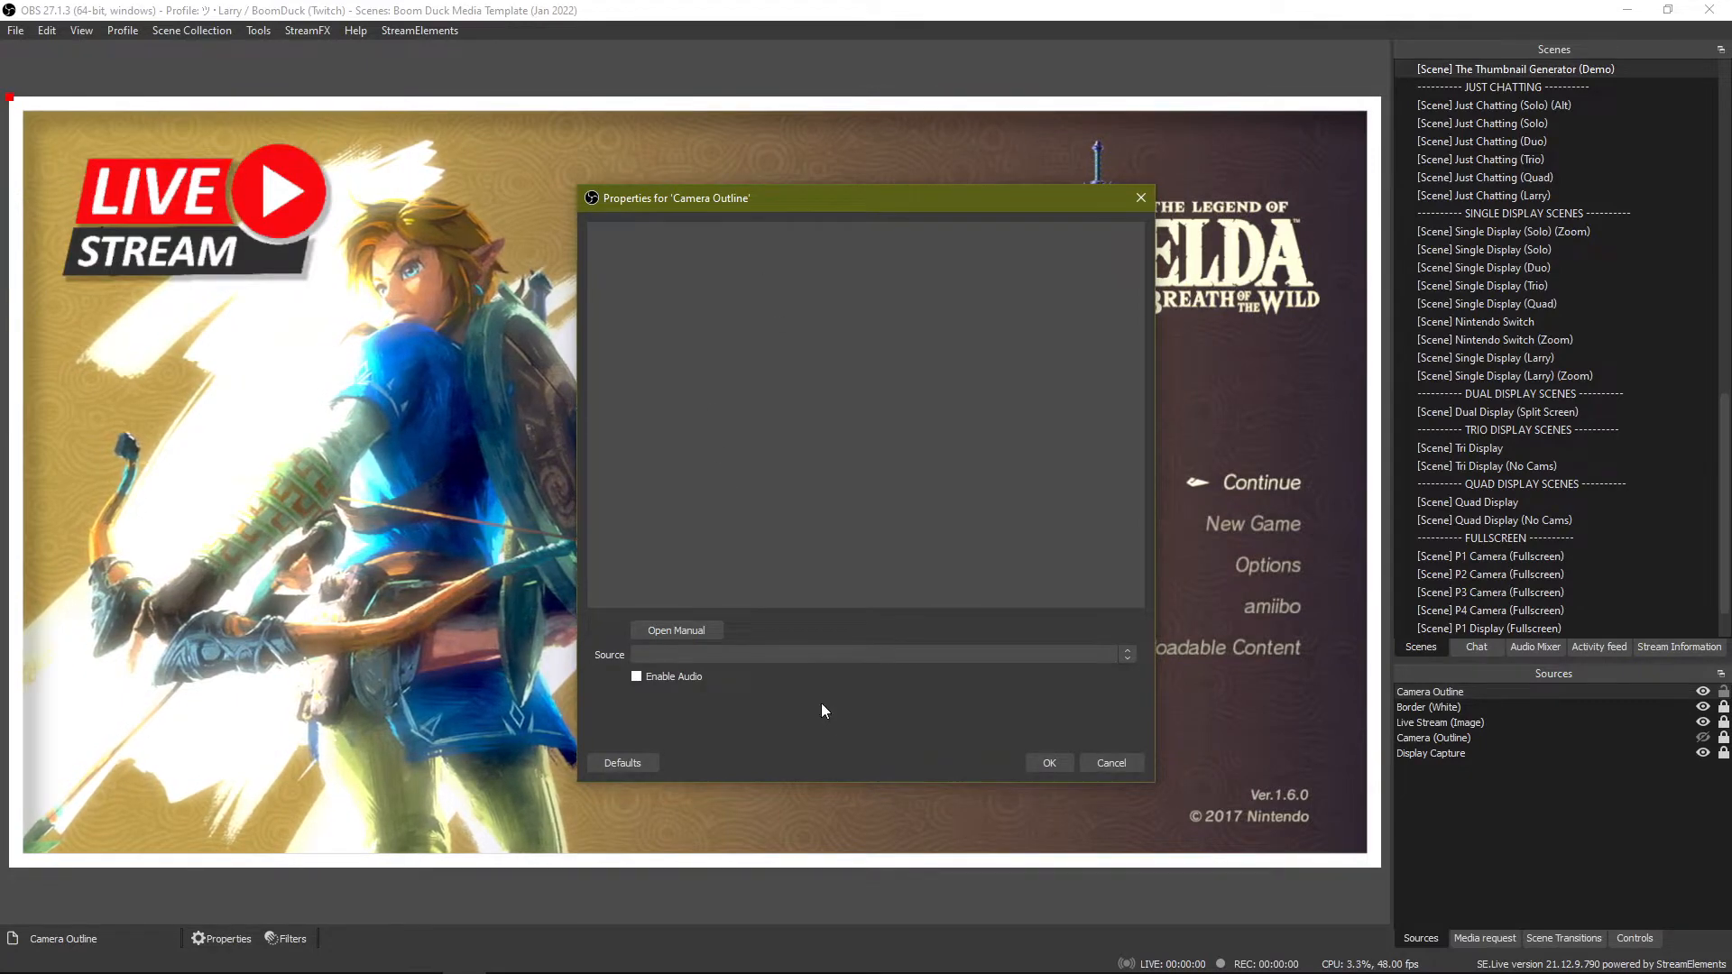
Set the Camera Outline mirror's source to [Scene] Camera (Front) (Raw Input) (Scene).
click(808, 648)
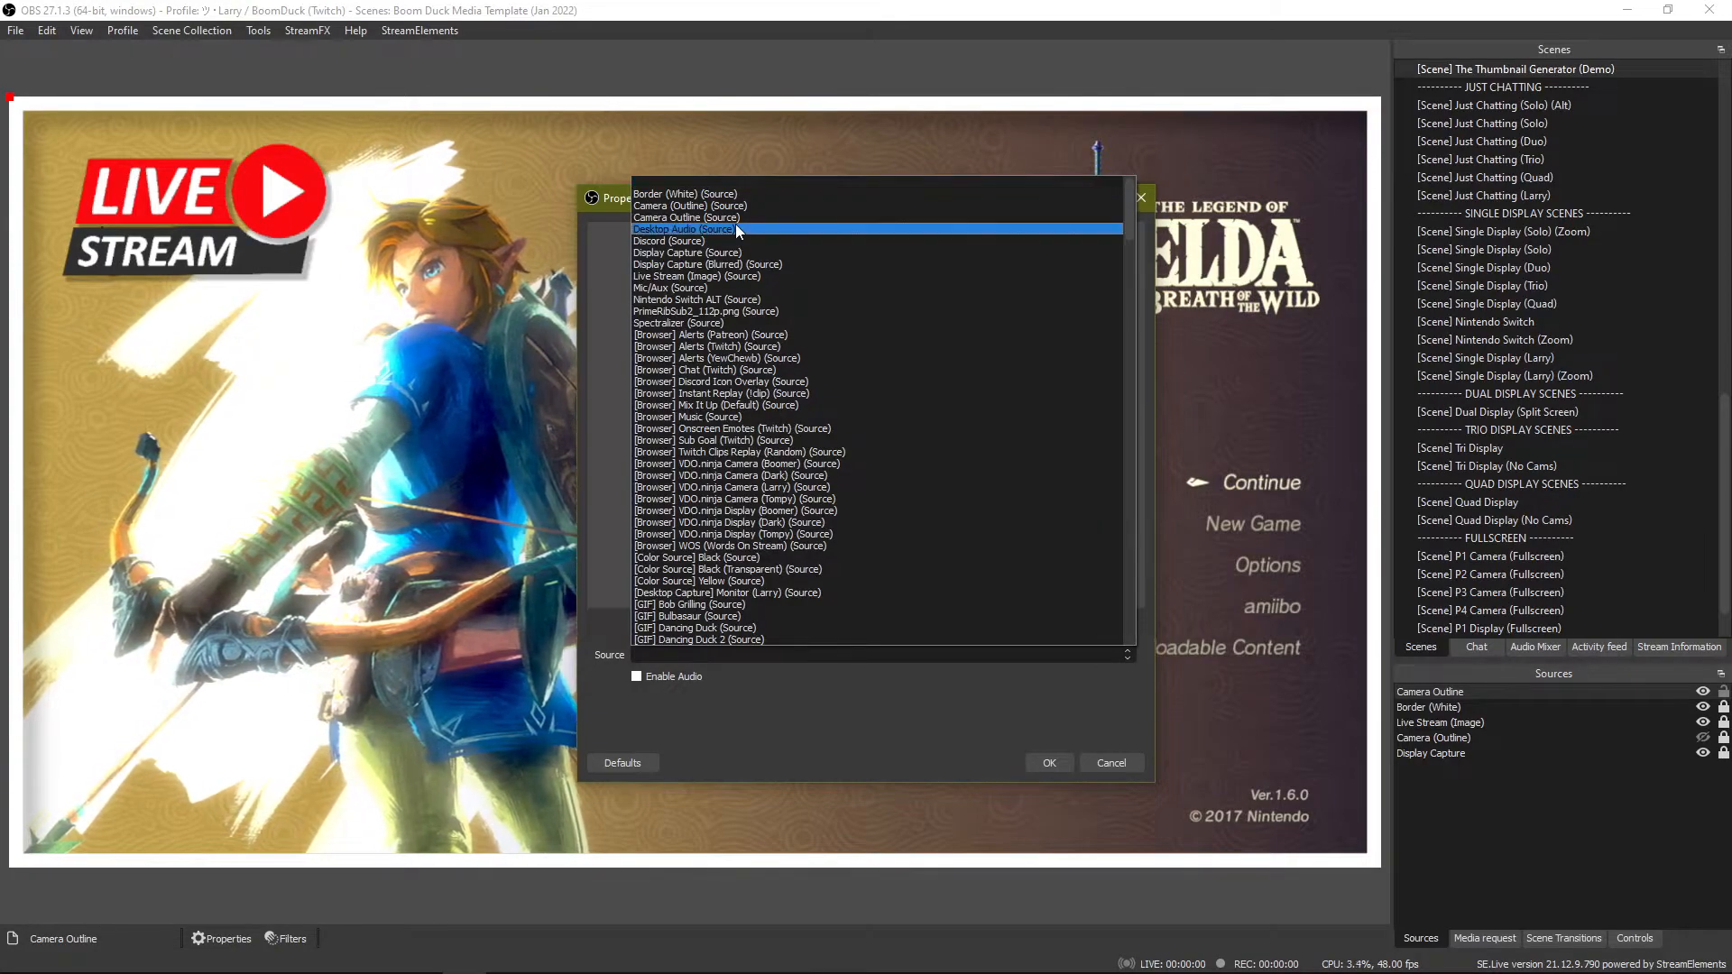
scroll(767, 435, down, 15)
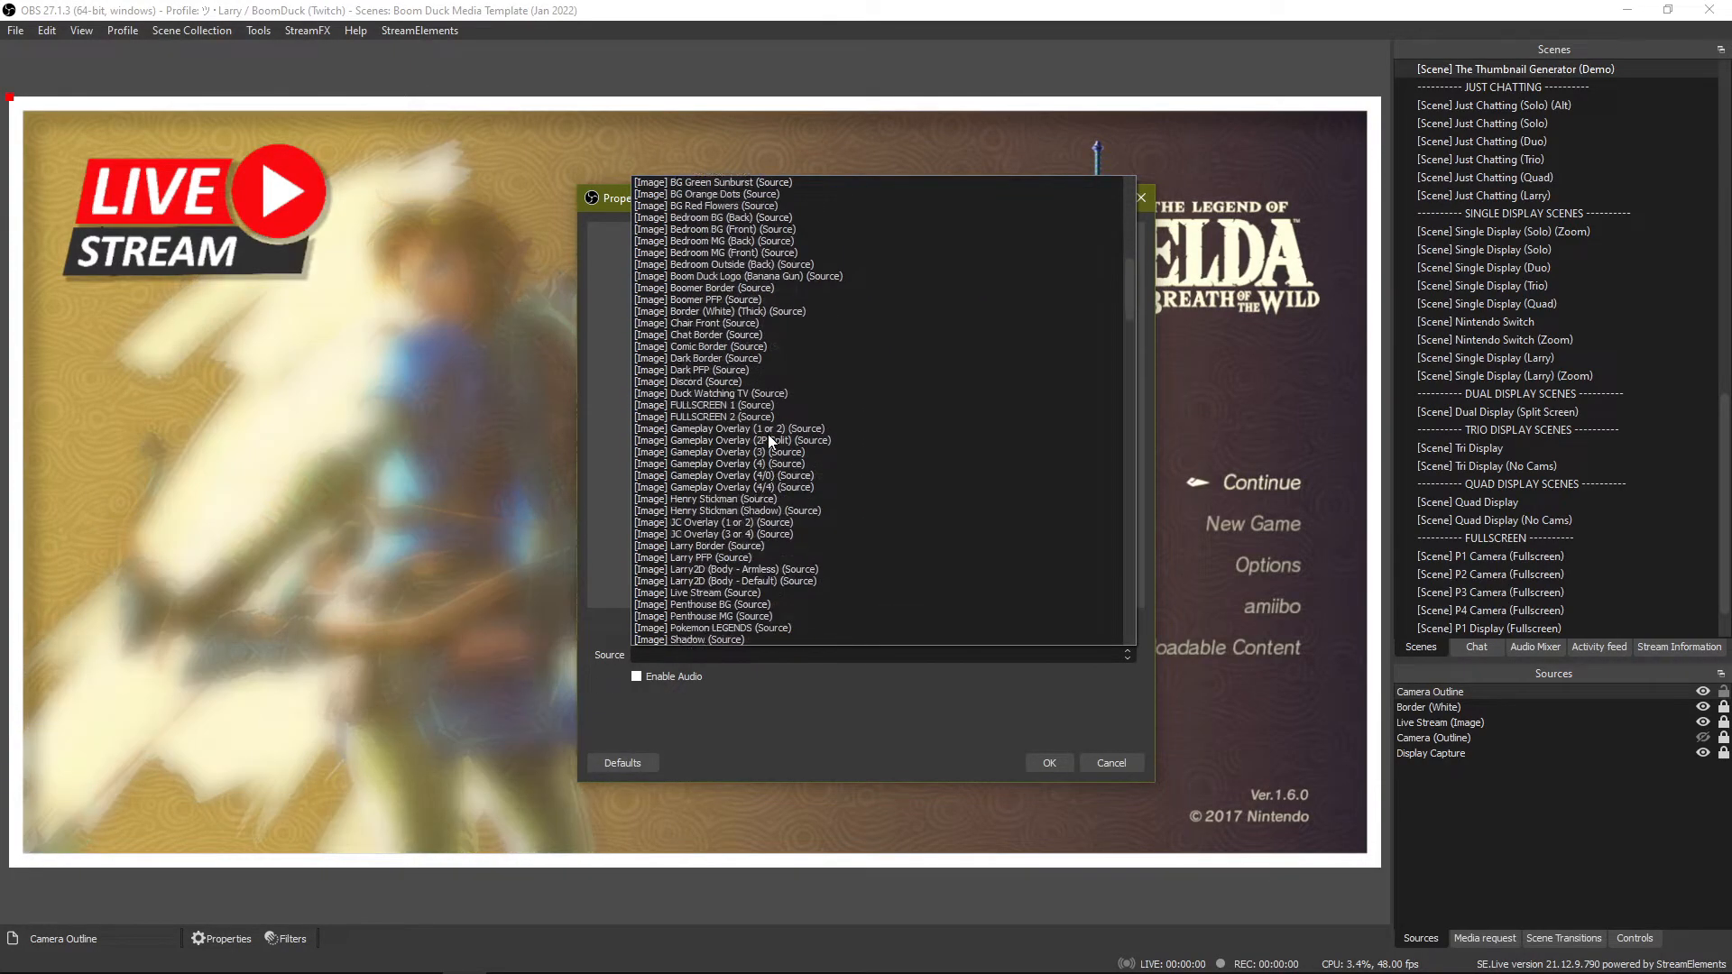
scroll(755, 496, down, 15)
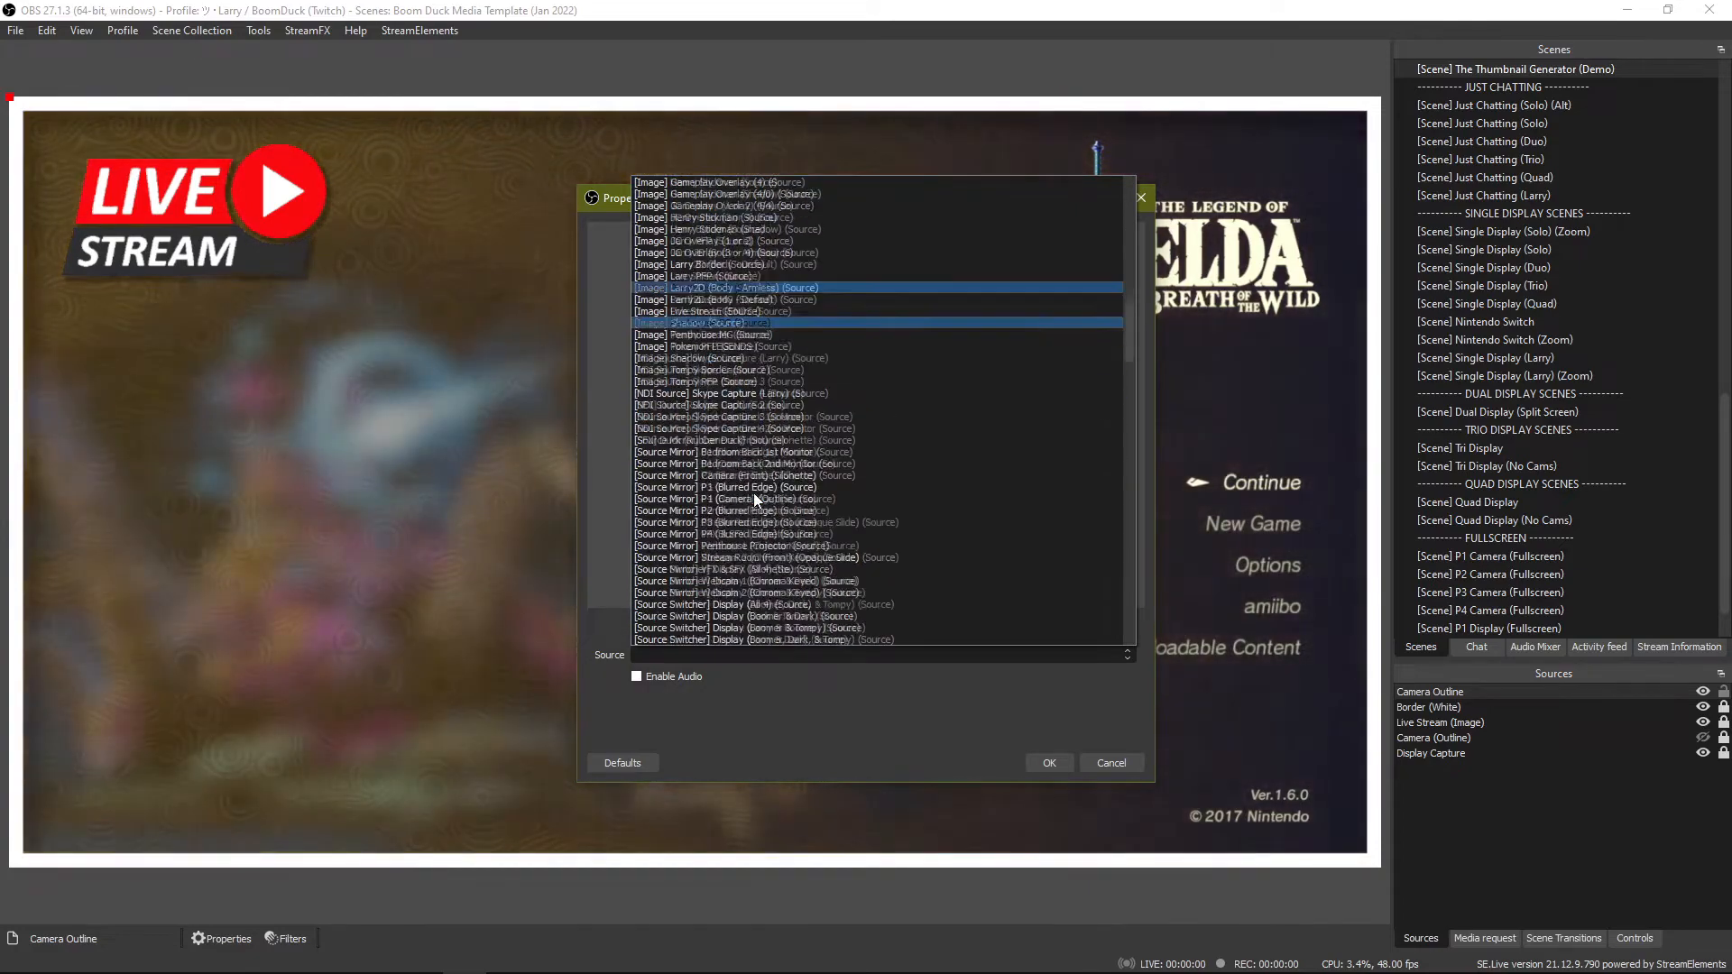
scroll(754, 493, down, 11)
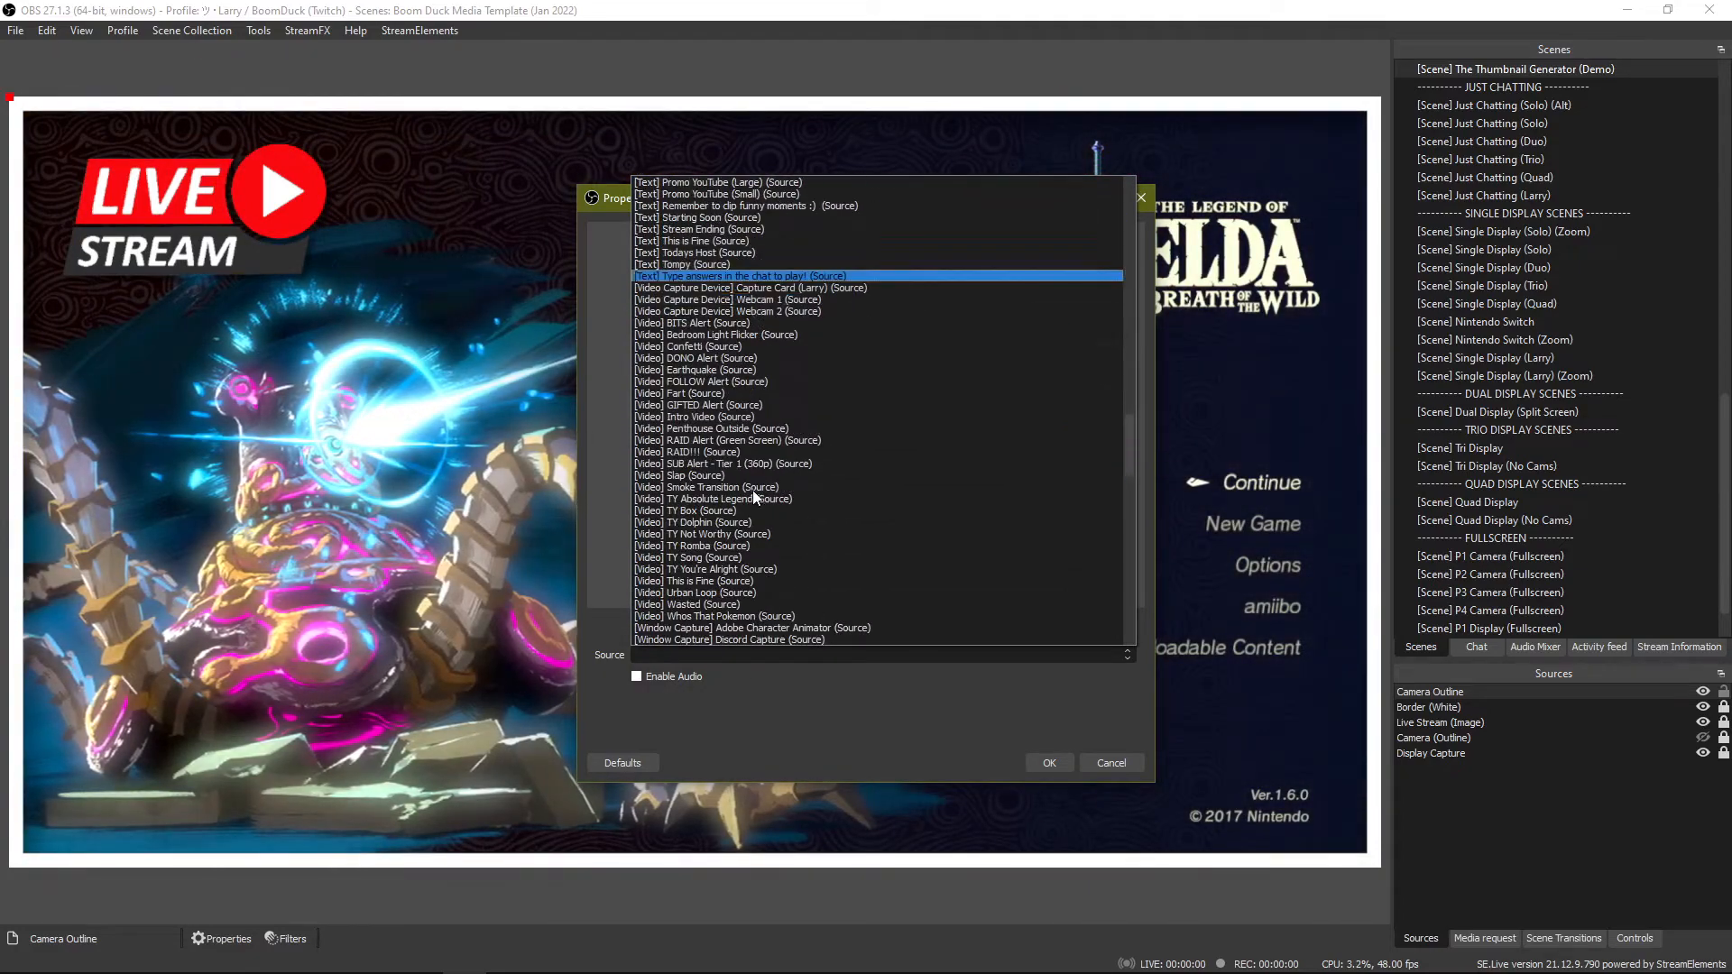
scroll(785, 408, up, 15)
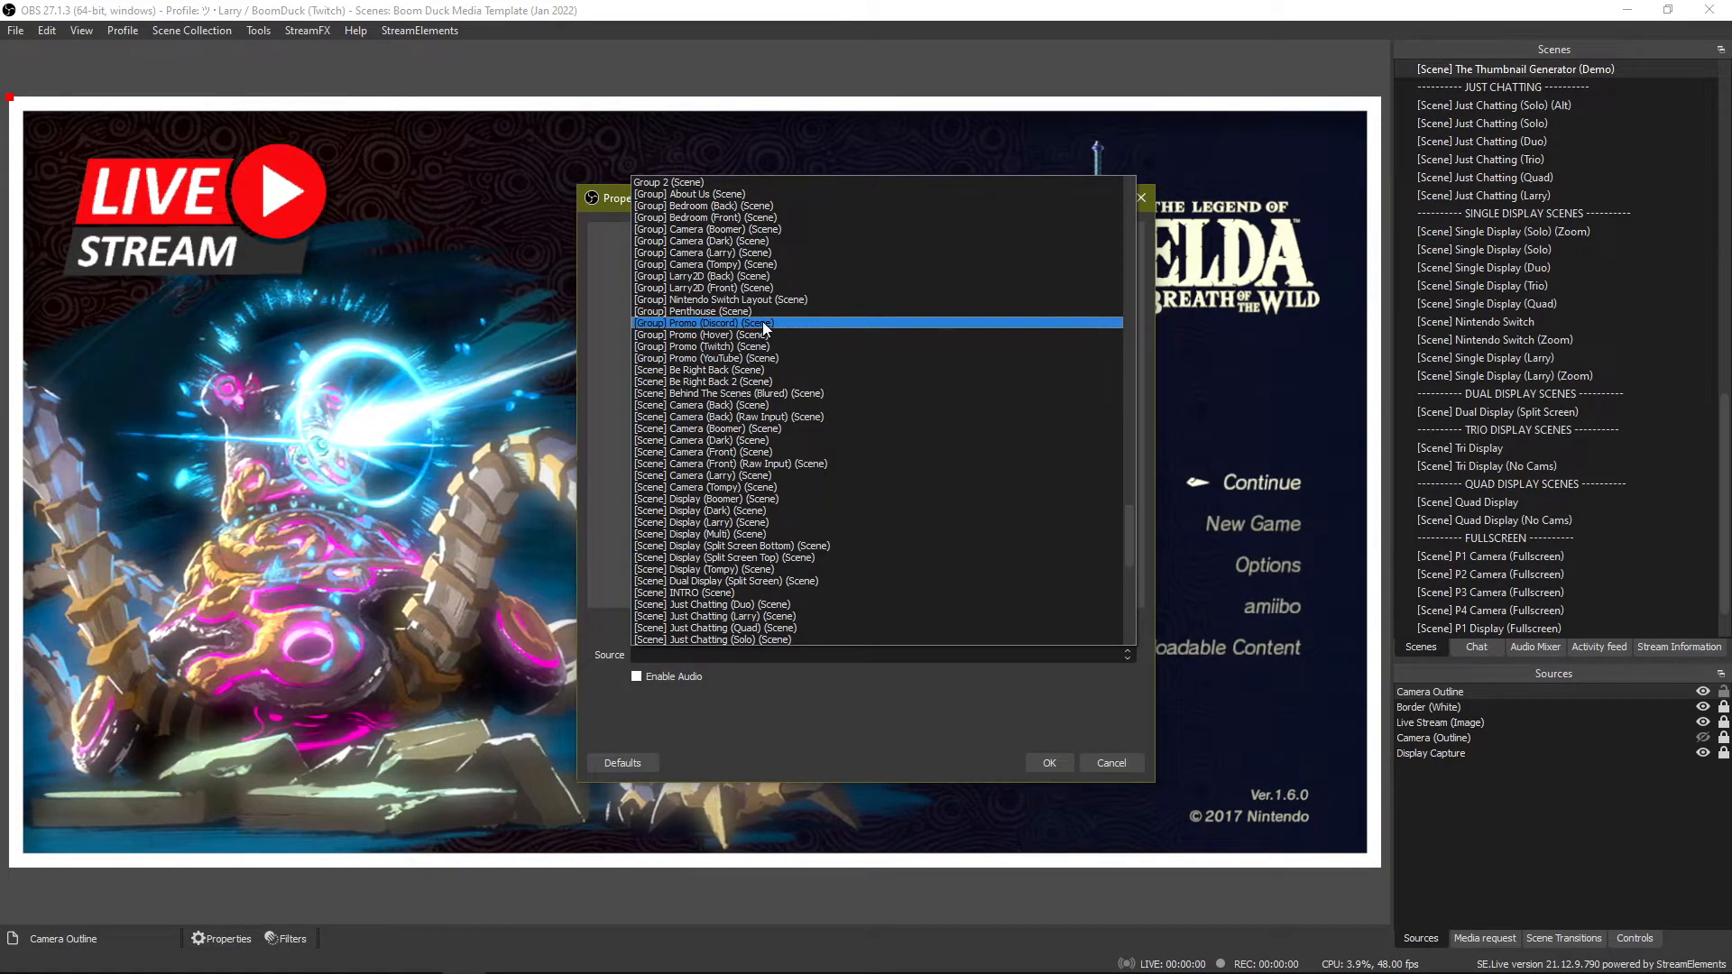
scroll(763, 352, down, 2)
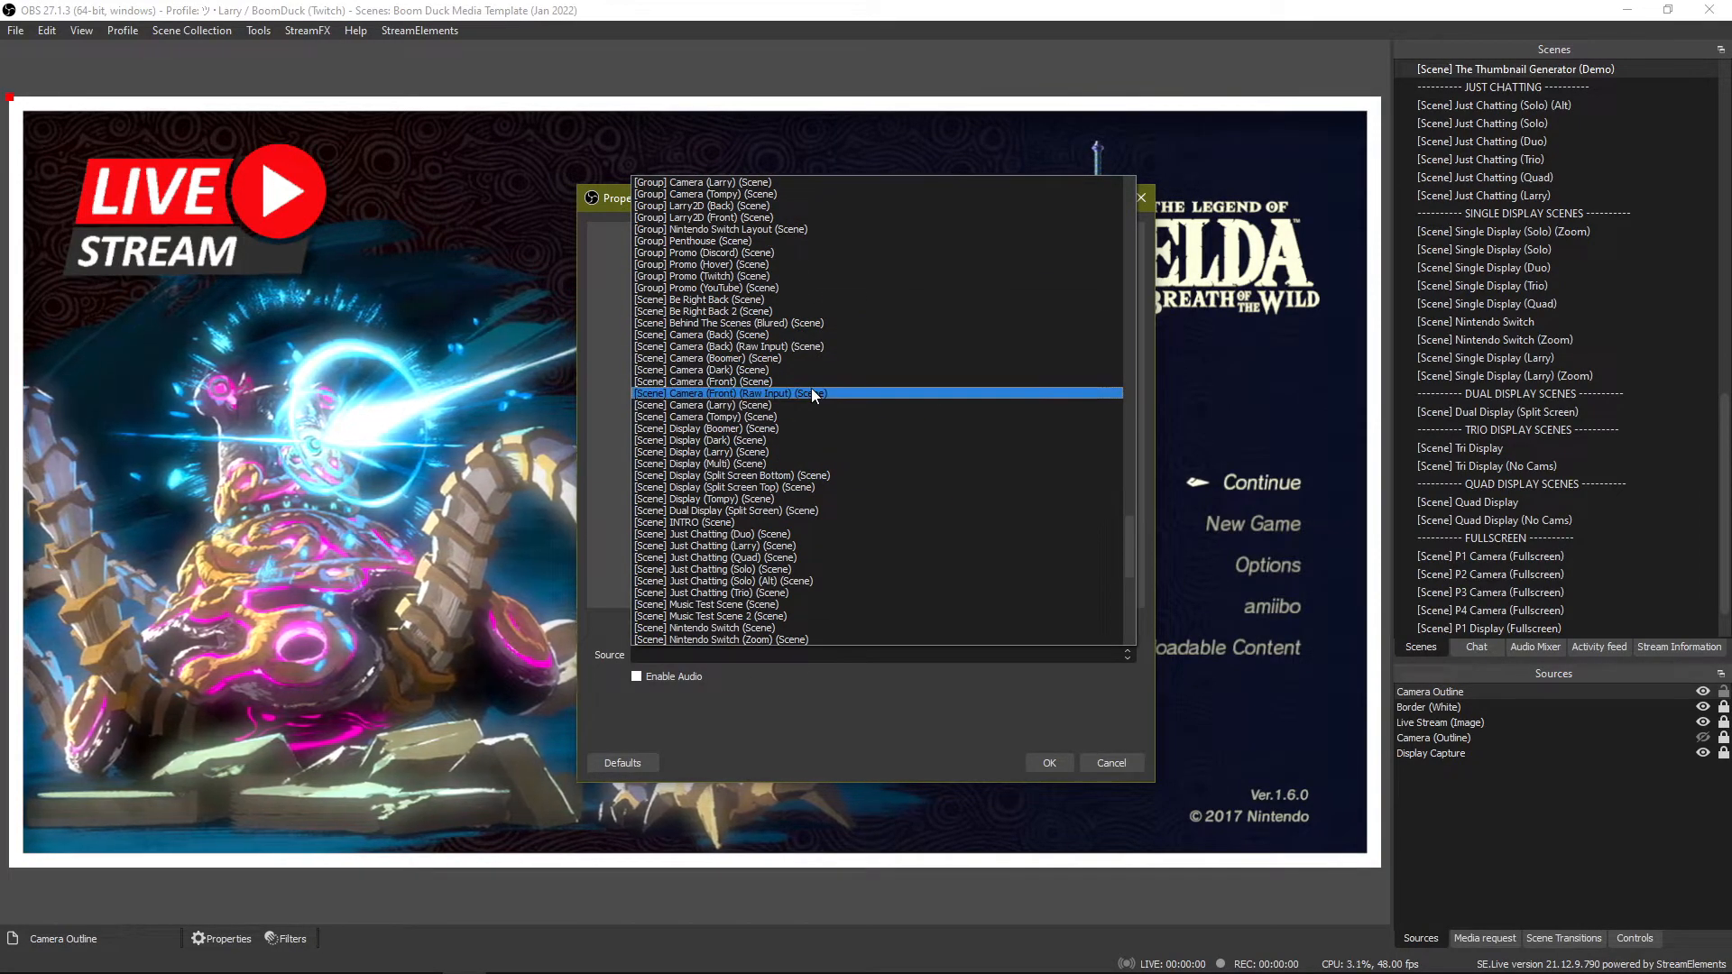
click(813, 395)
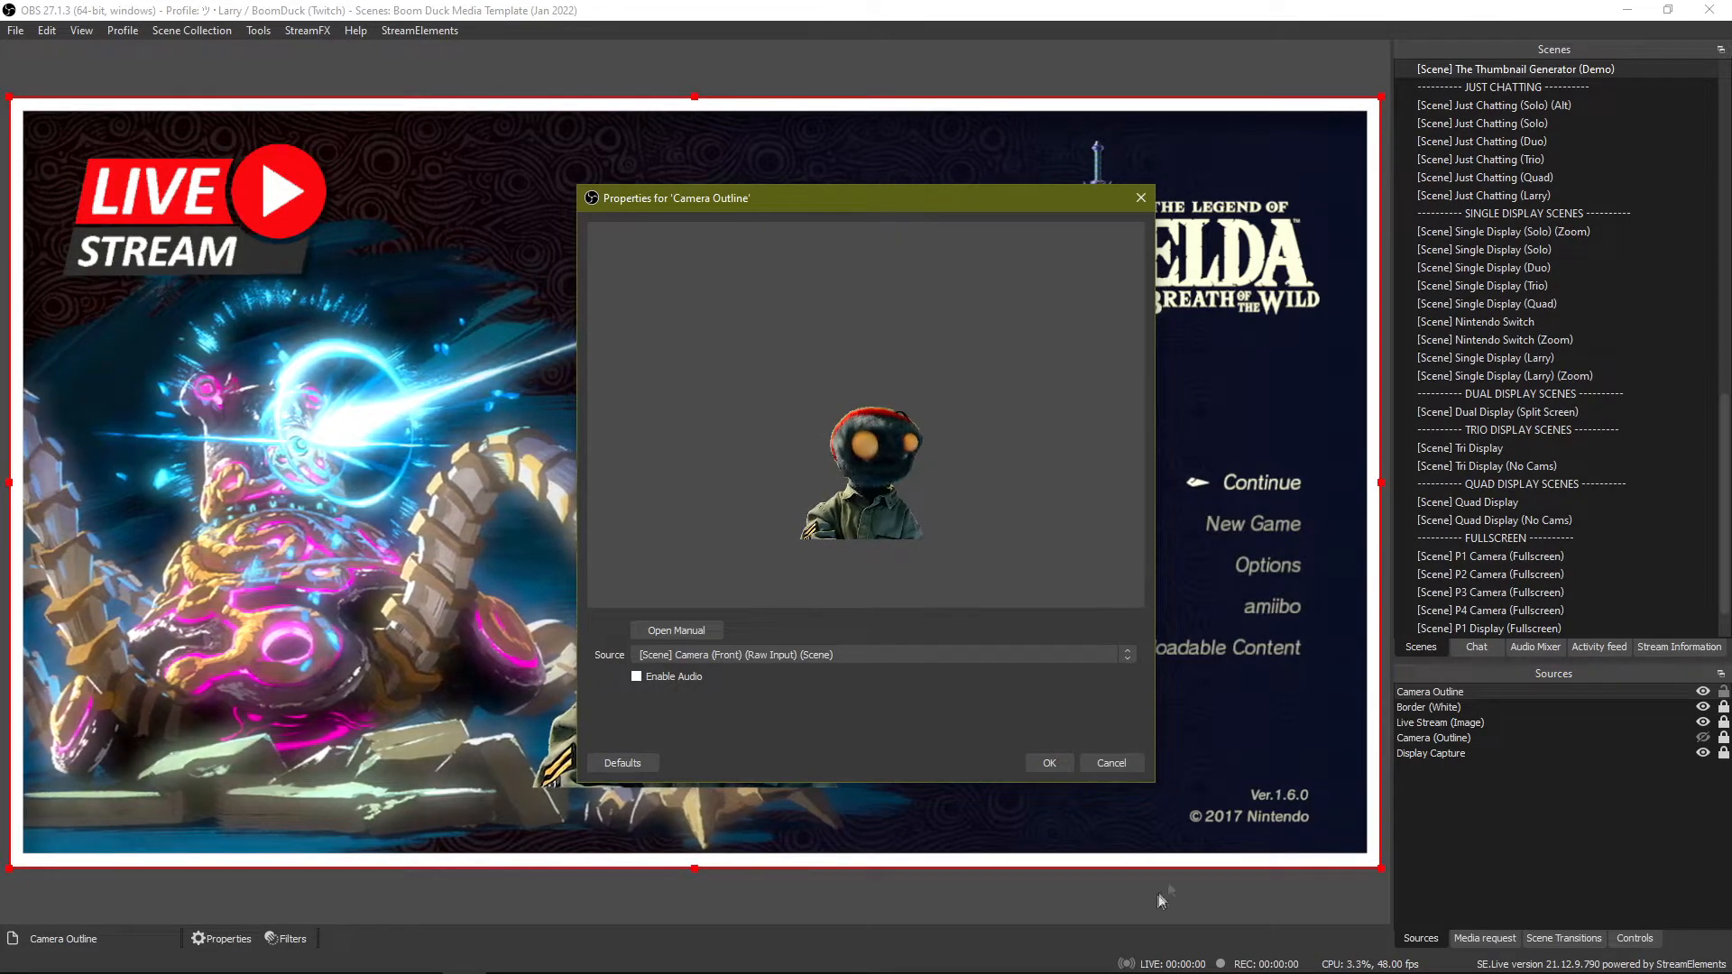
Place the mirrored camera cutout in the lower-left corner of the canvas and accept the source properties.
drag(1107, 846, 639, 894)
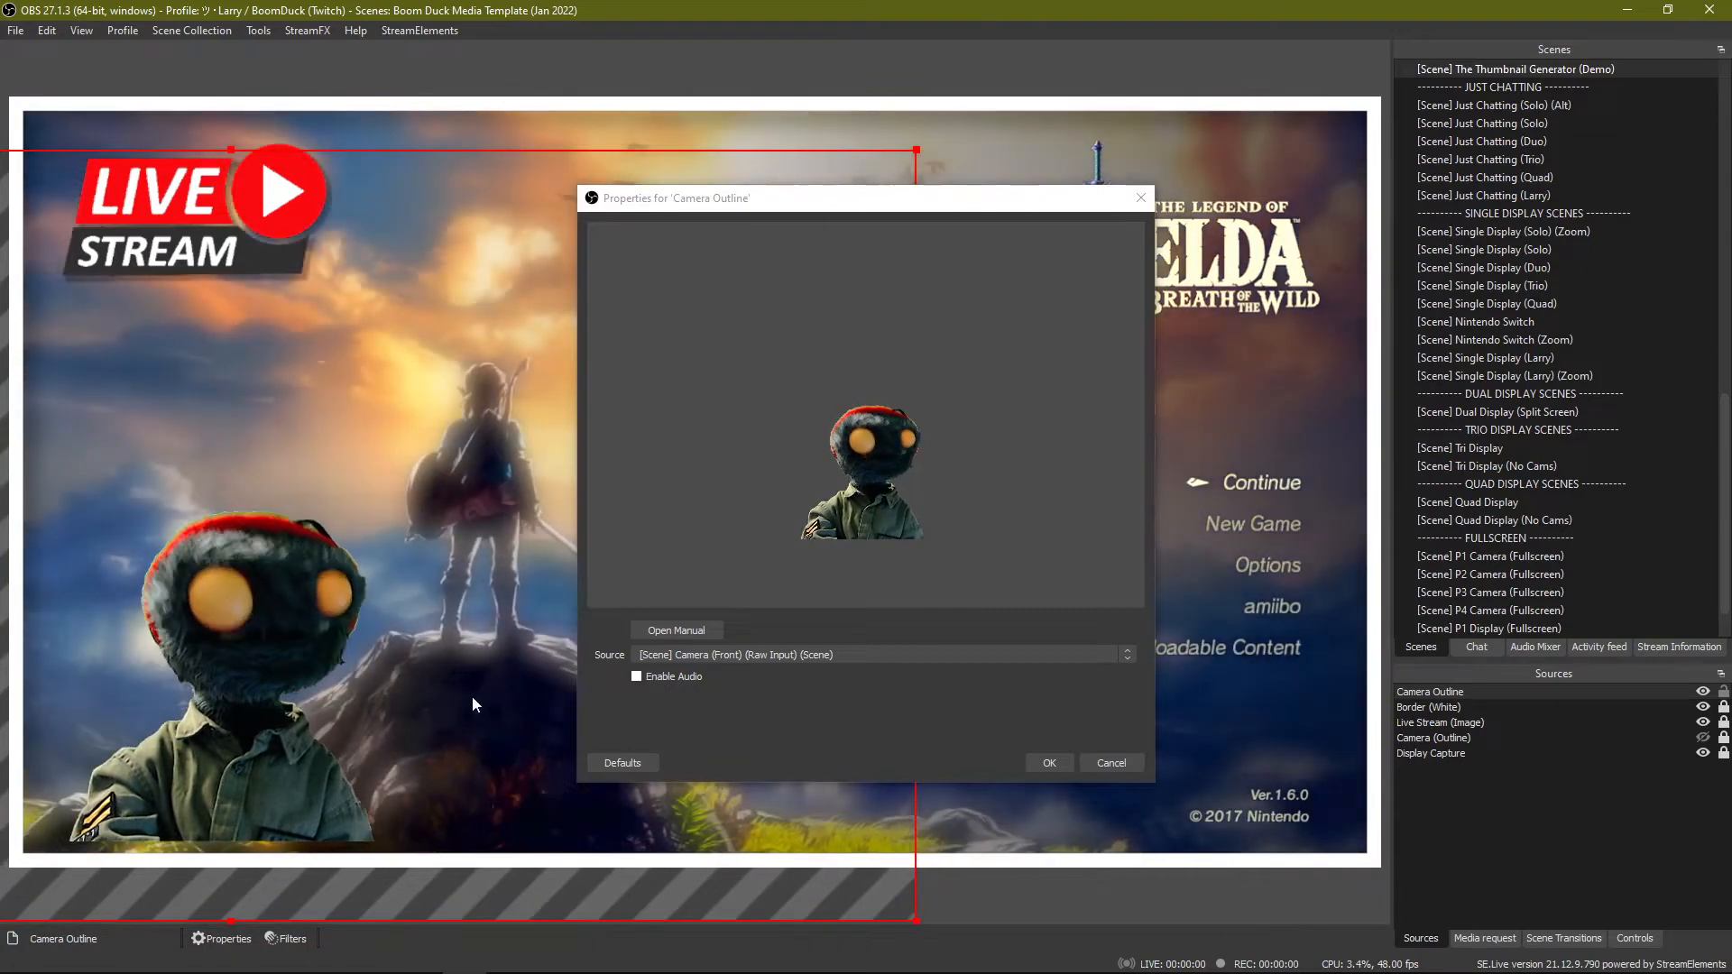
drag(472, 710, 469, 727)
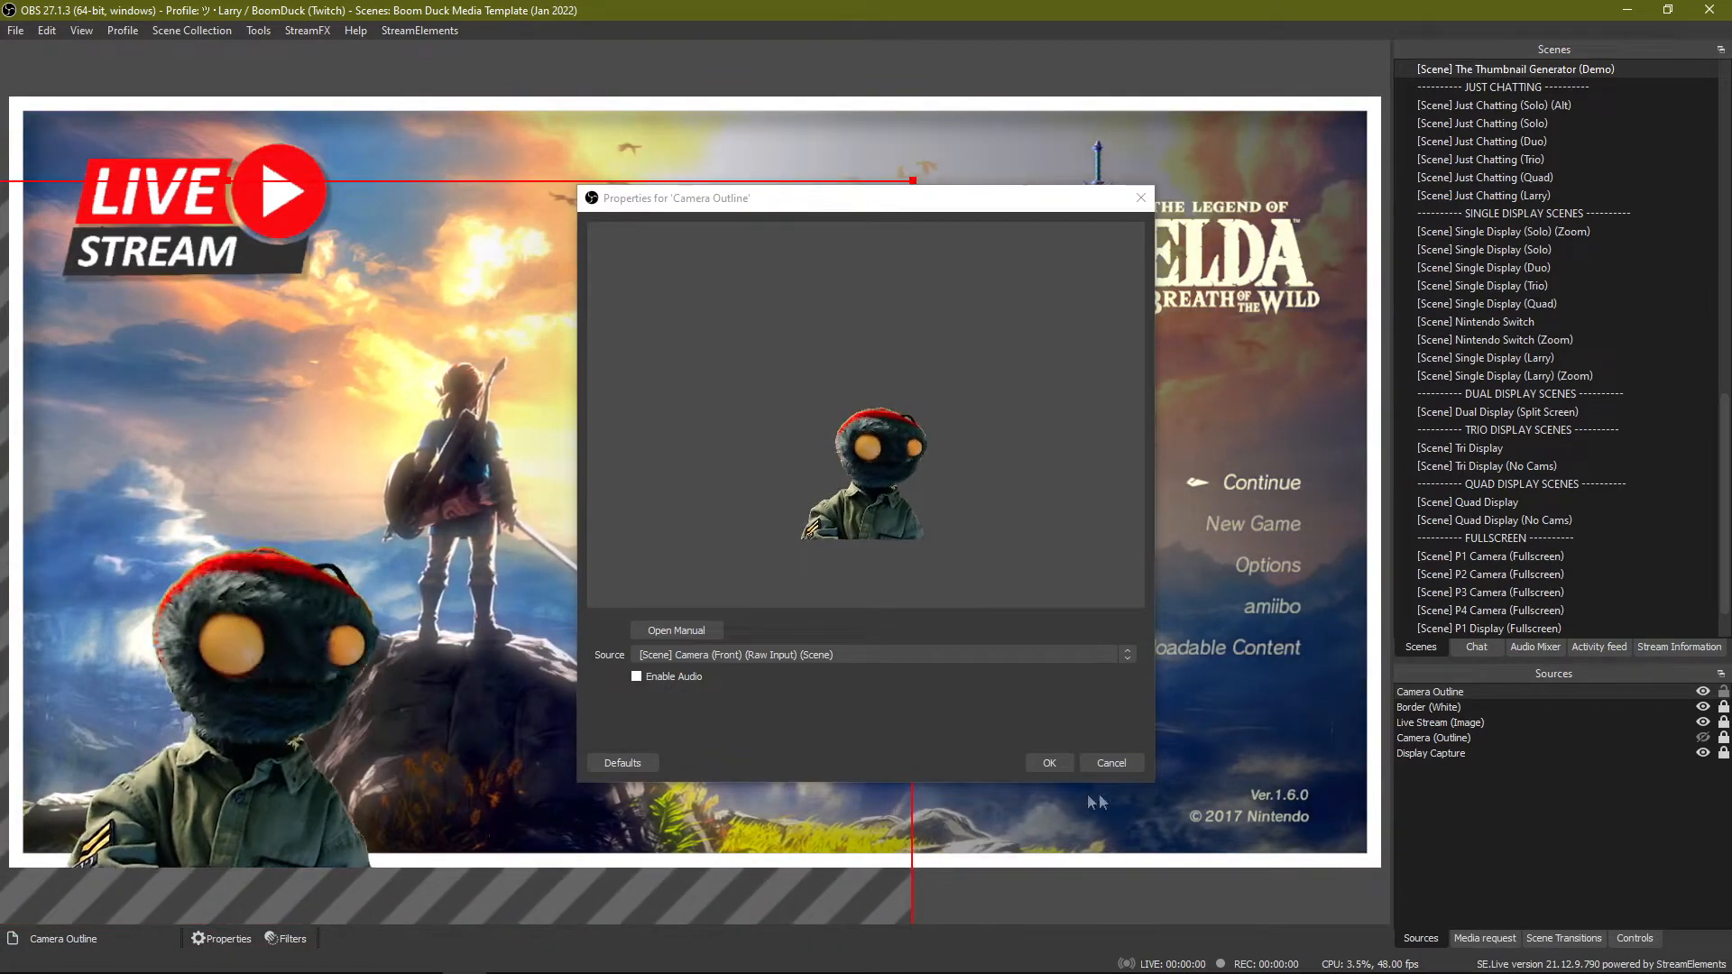
click(1039, 760)
click(1534, 825)
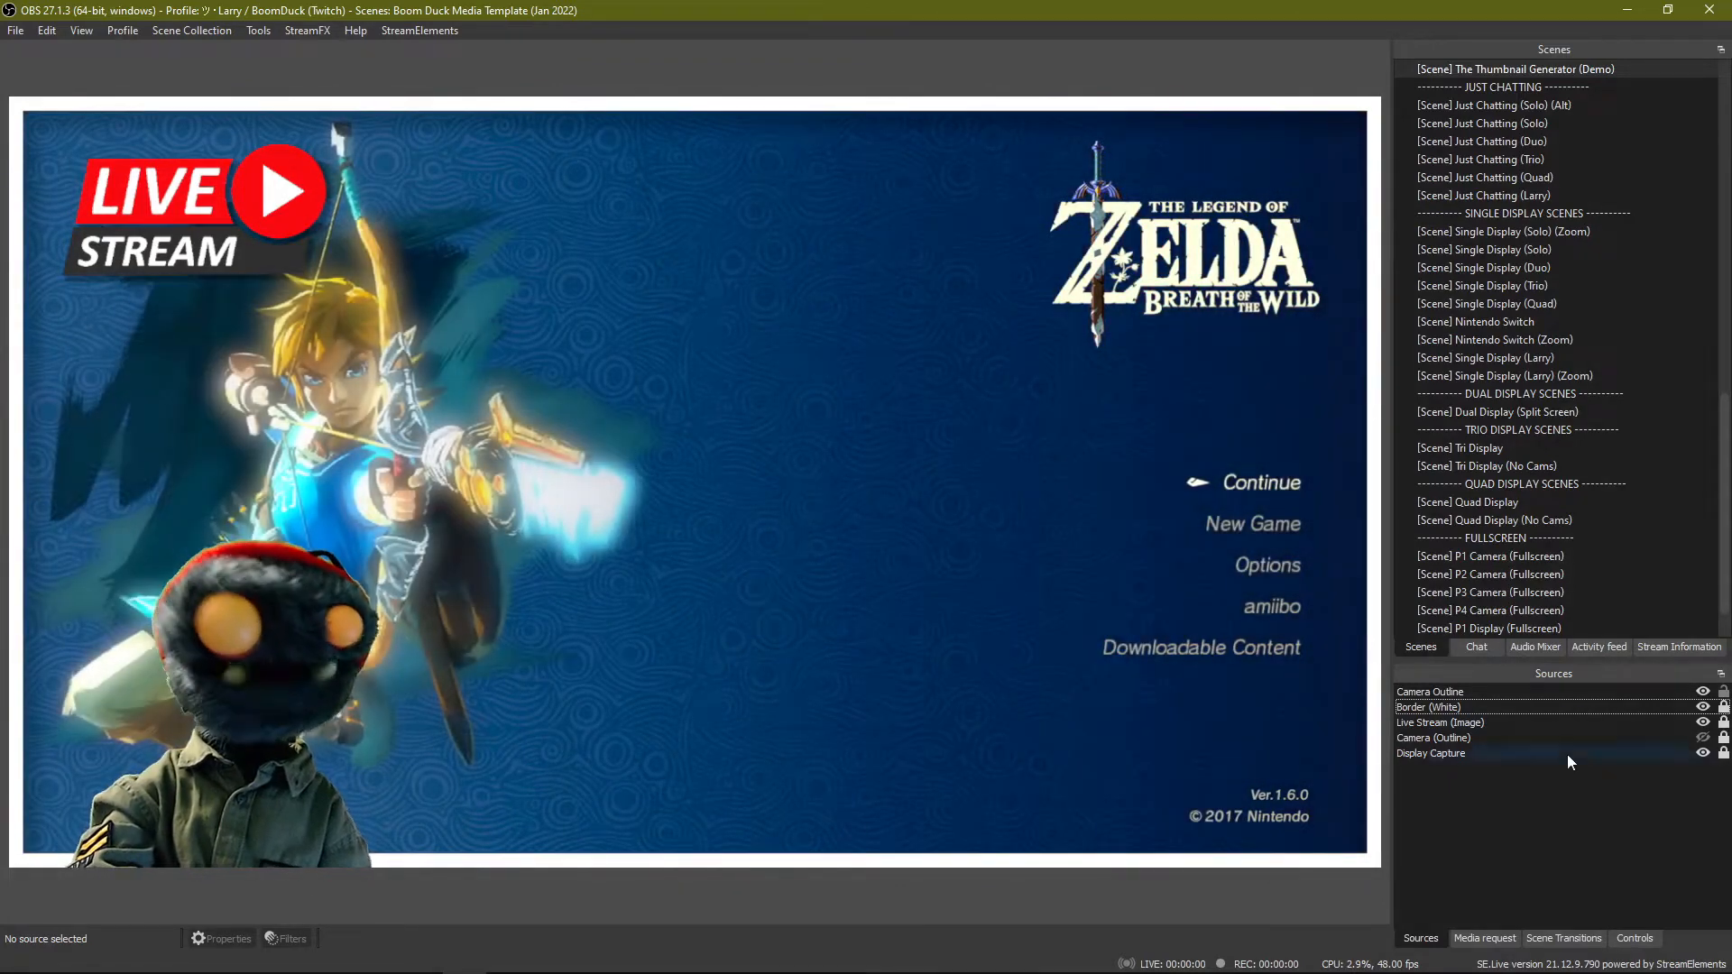
click(1648, 691)
click(1505, 808)
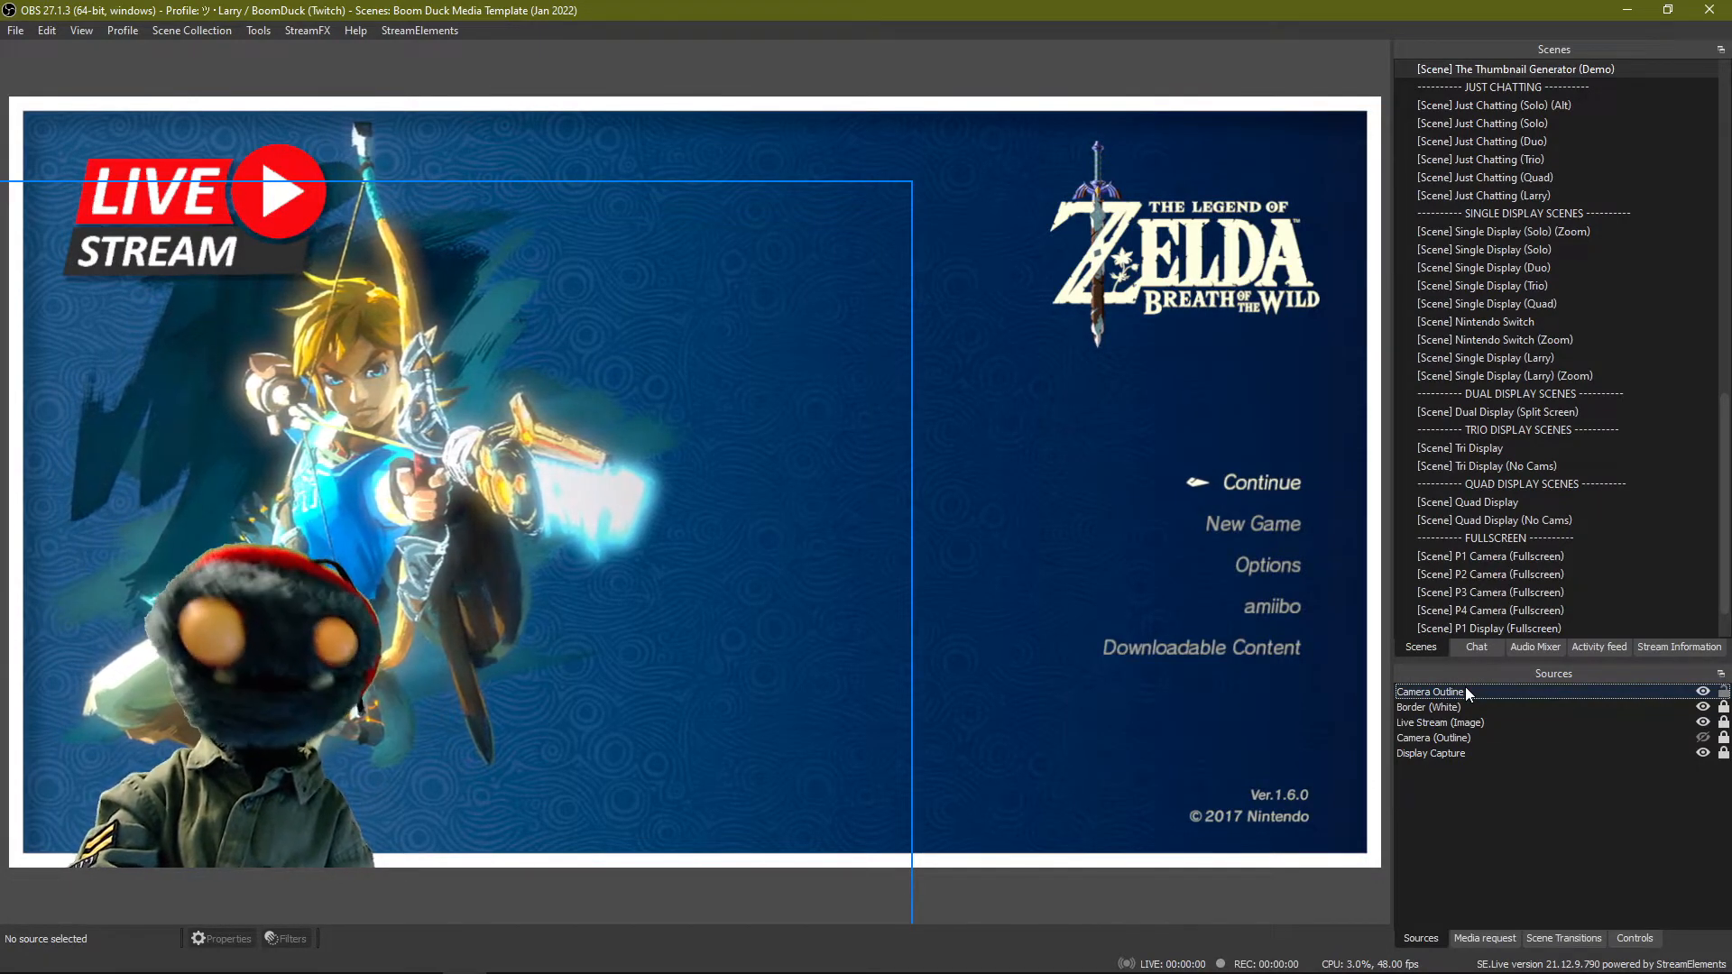
mouse_move(275, 650)
mouse_down()
mouse_move(233, 625)
mouse_move(248, 646)
mouse_up()
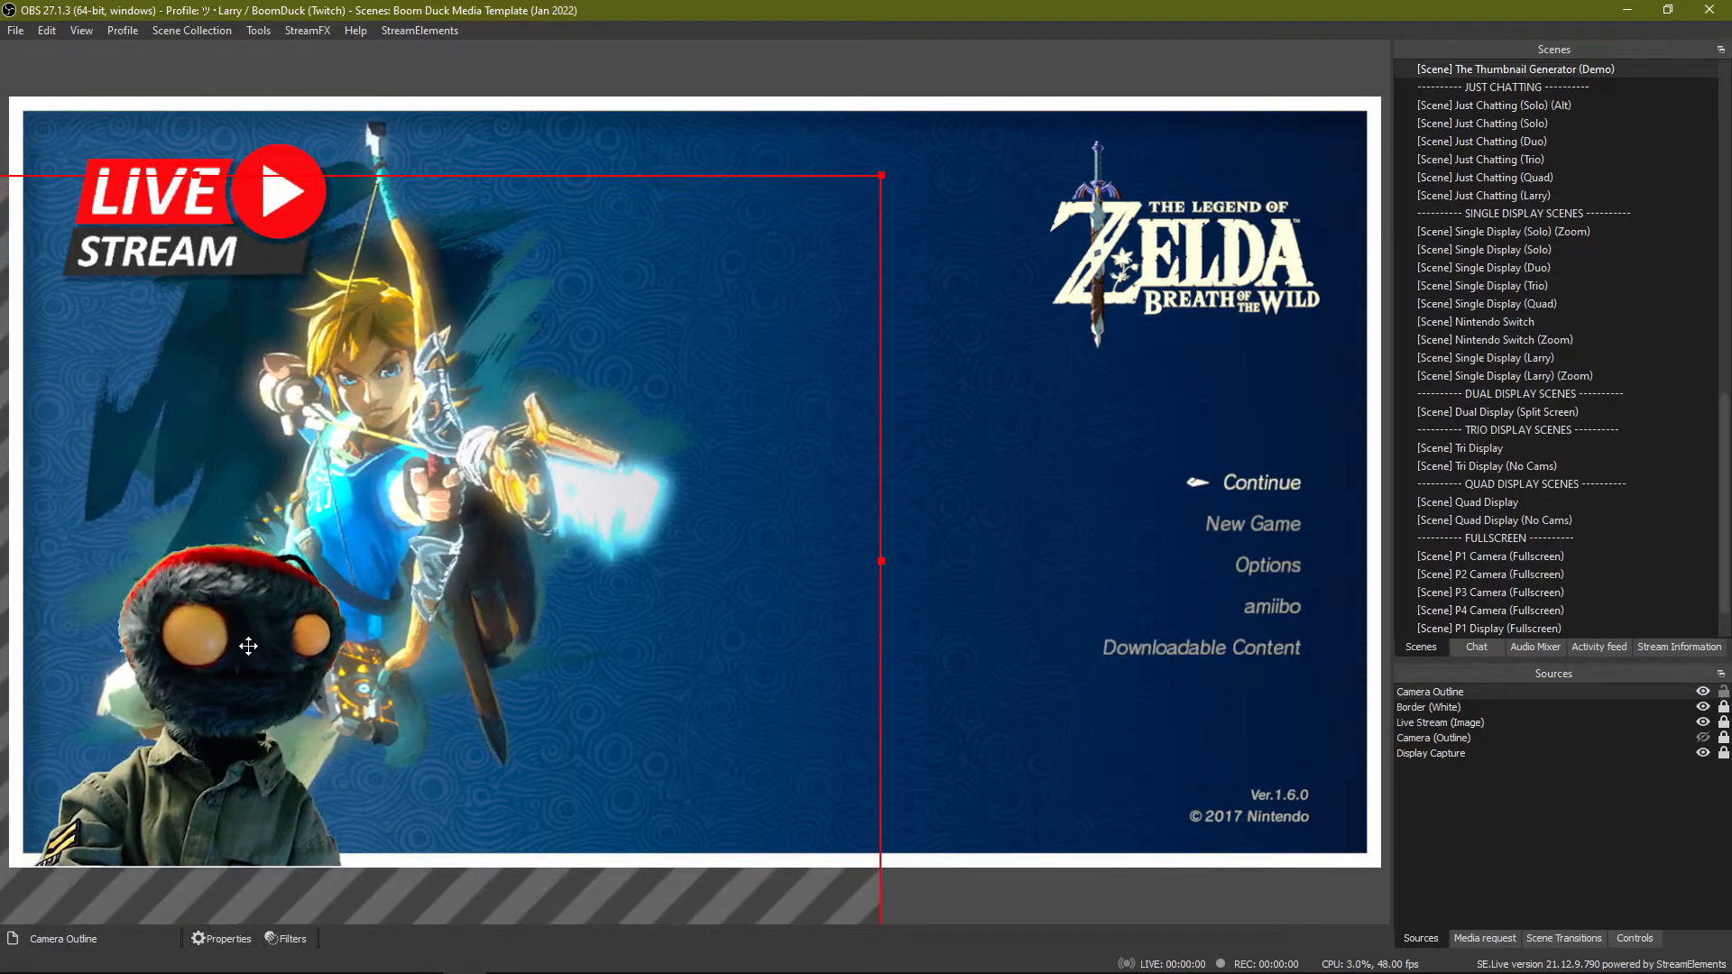
Add an SDF Effects filter with its default name to the Camera Outline source.
click(1493, 783)
click(1507, 692)
right_click(1506, 691)
click(1538, 812)
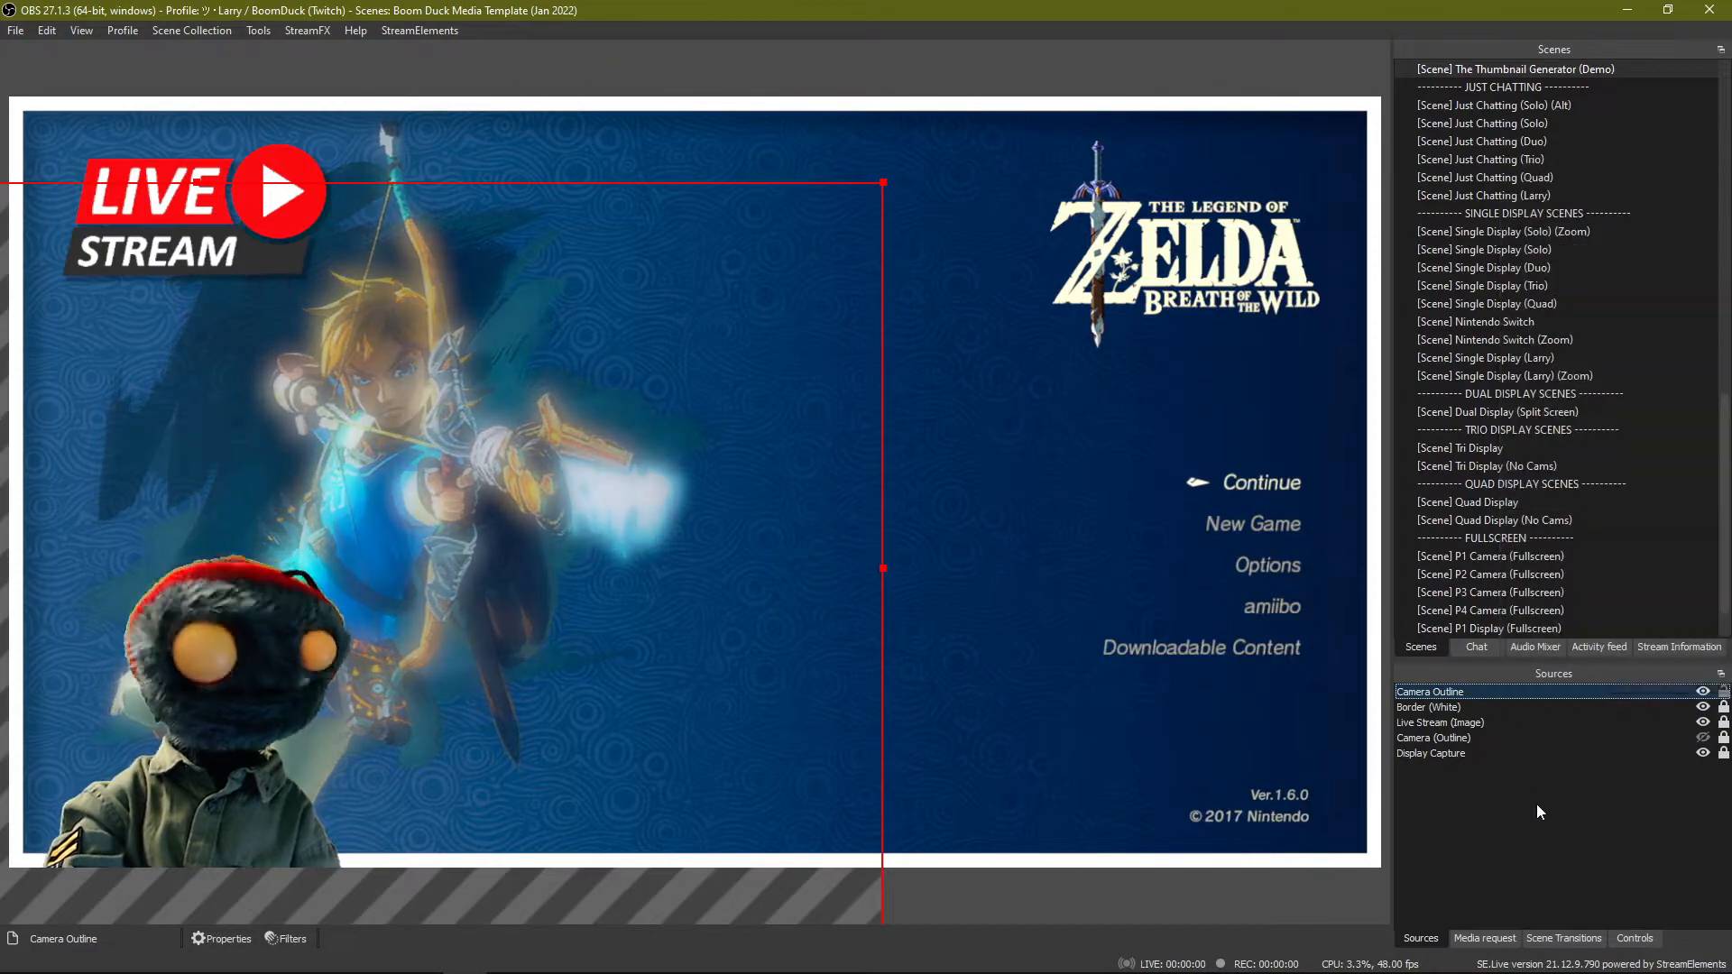
right_click(1465, 694)
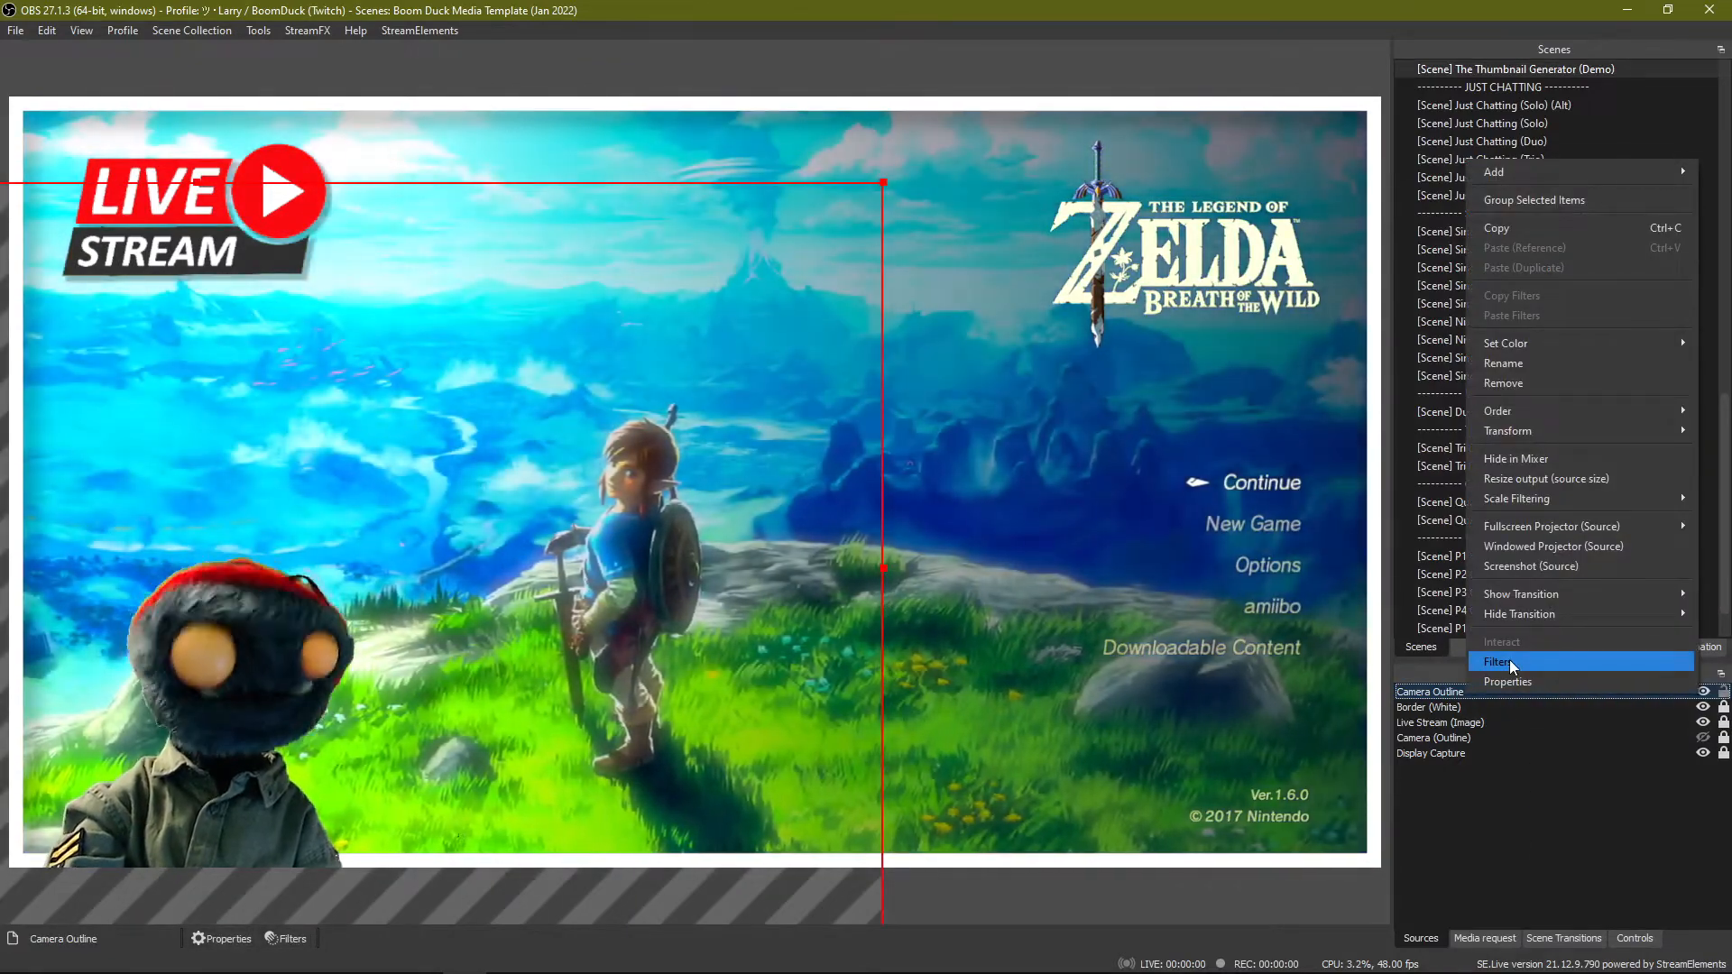
click(1508, 661)
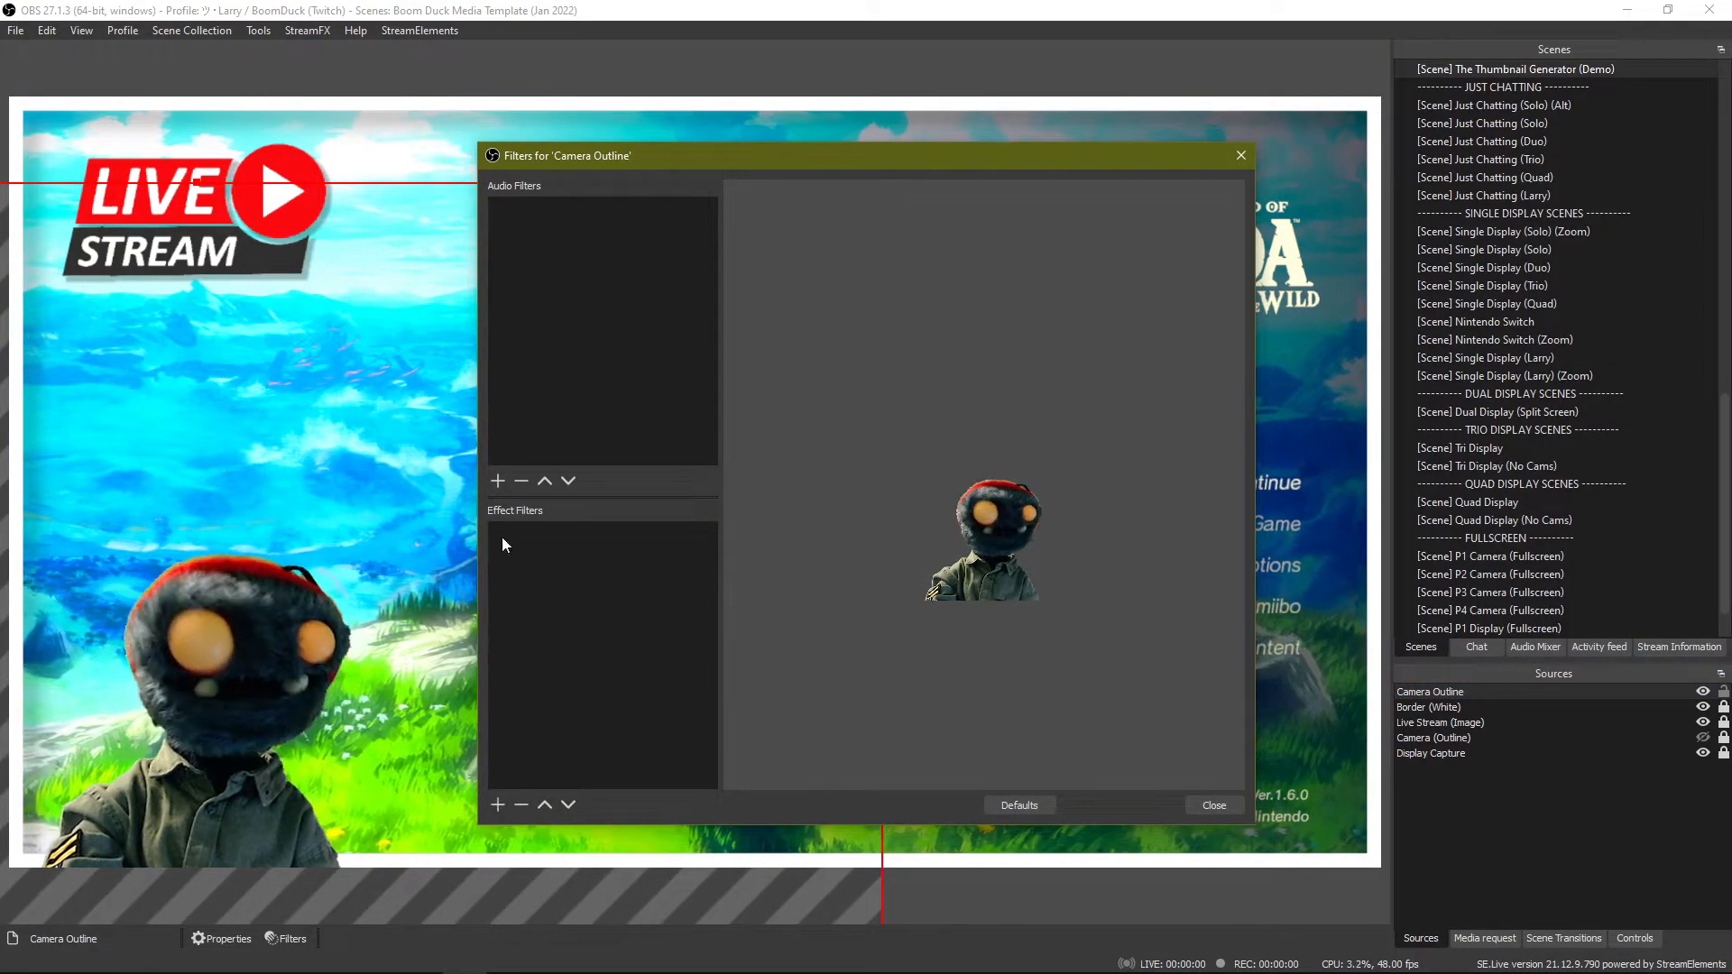
click(497, 804)
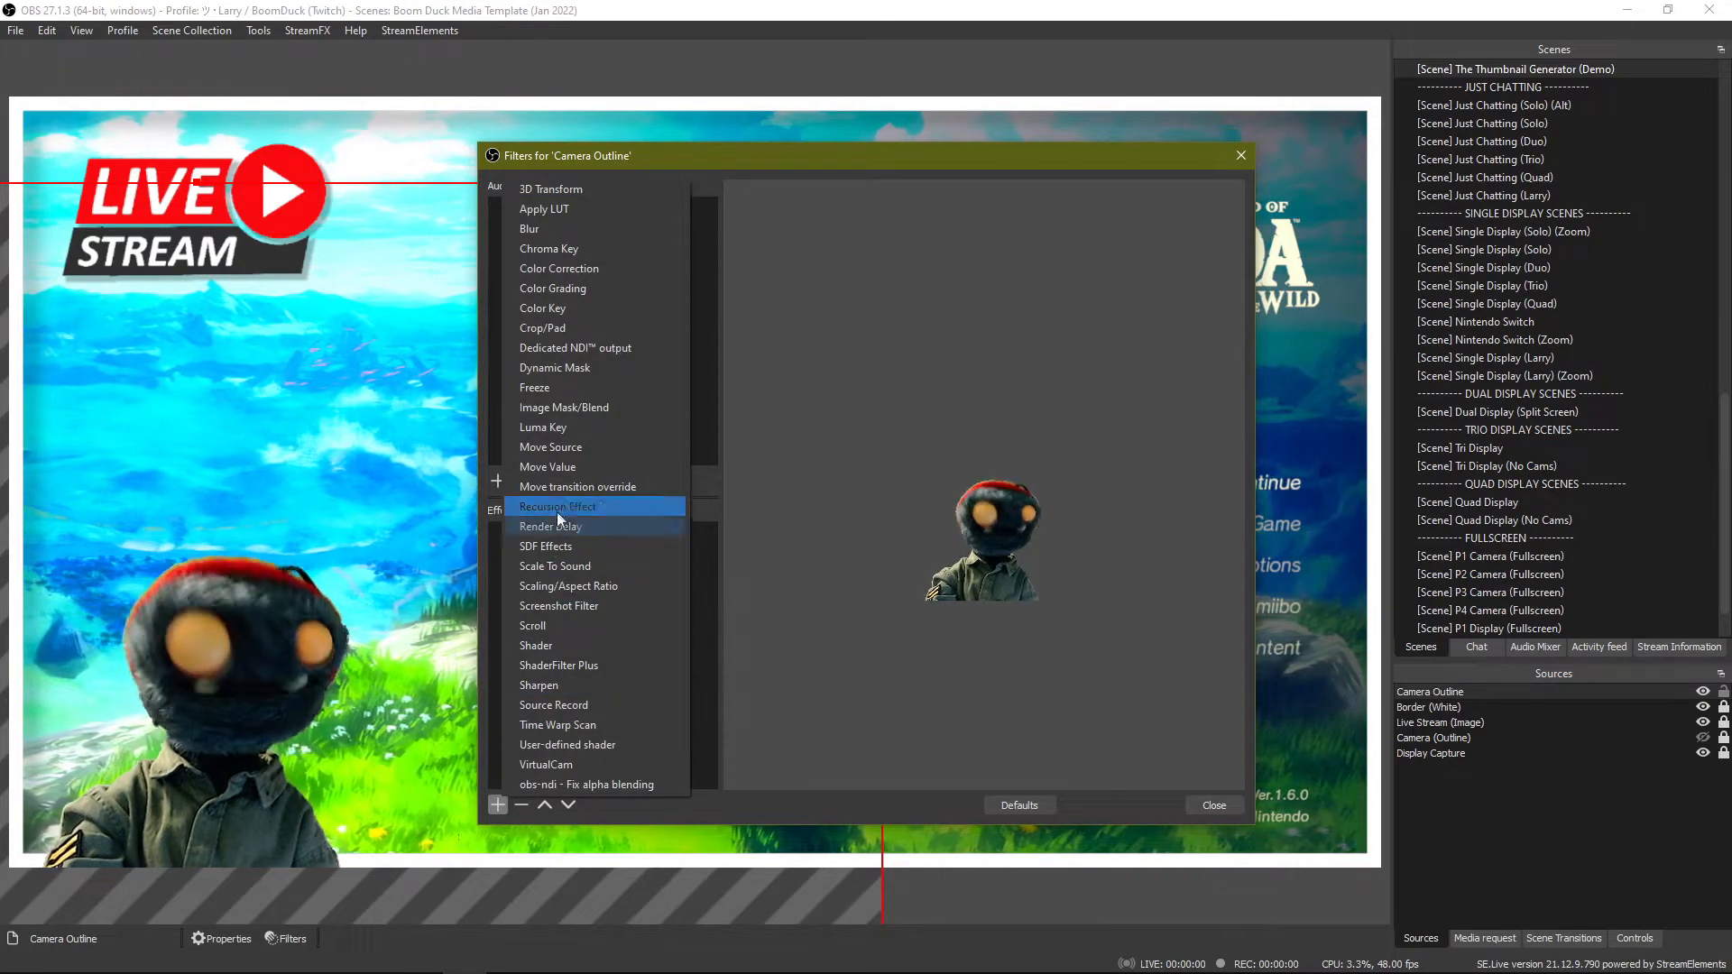
click(620, 545)
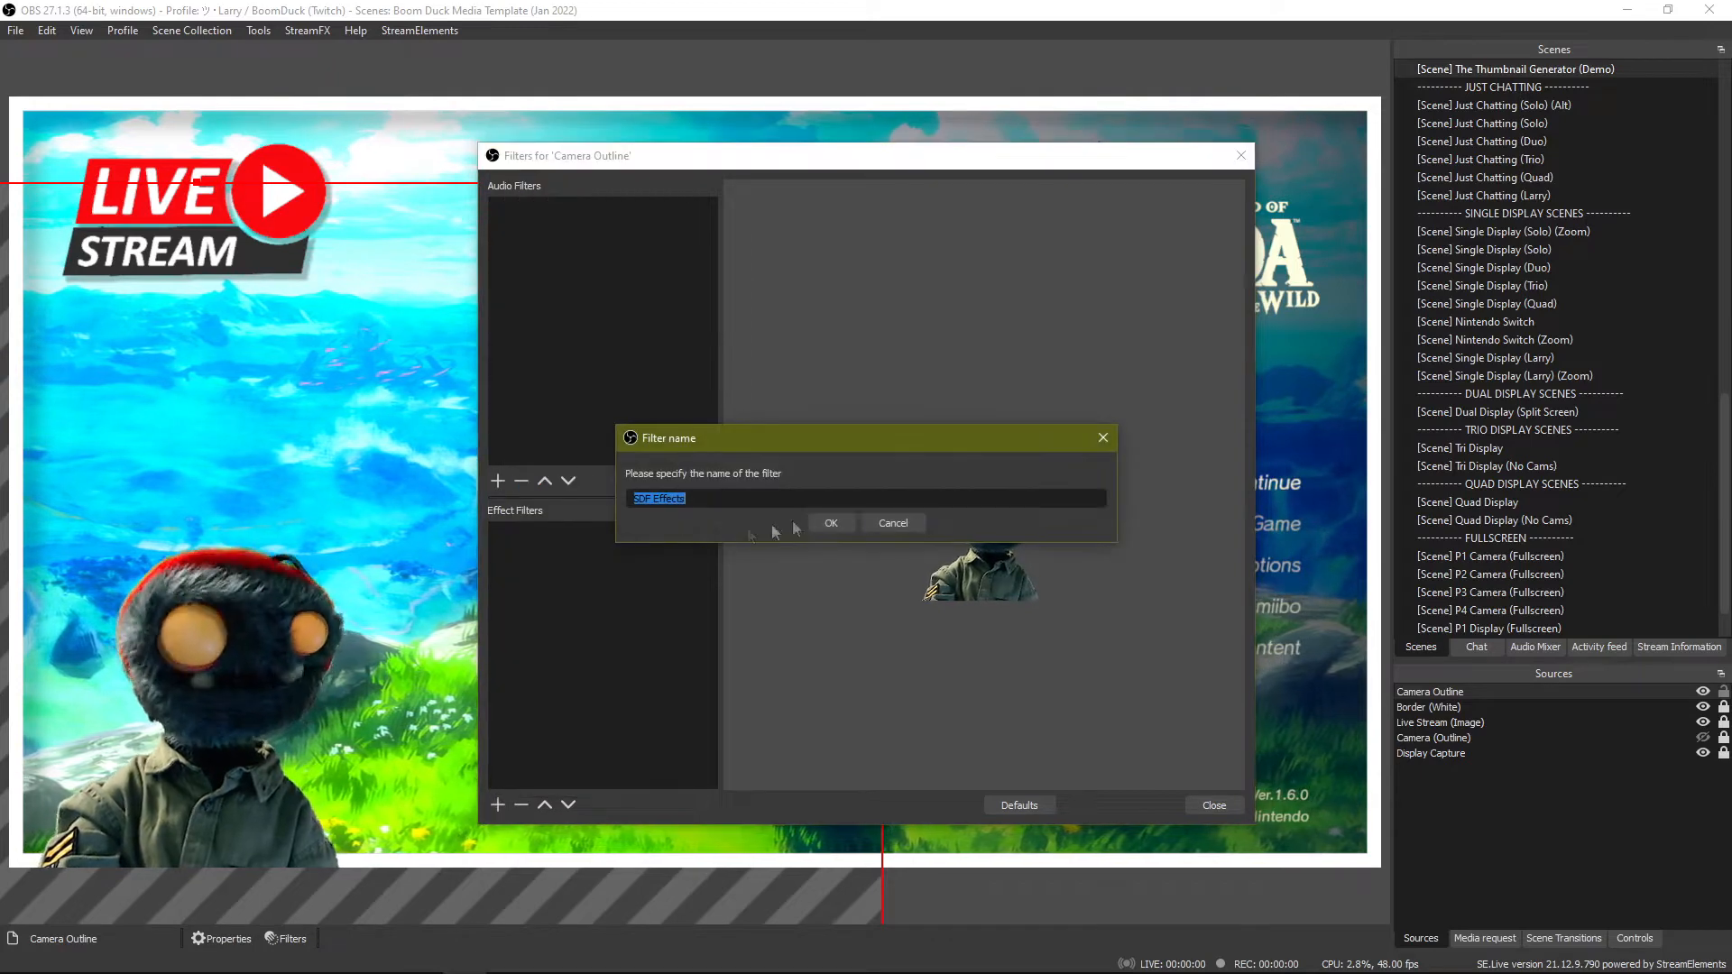
click(819, 520)
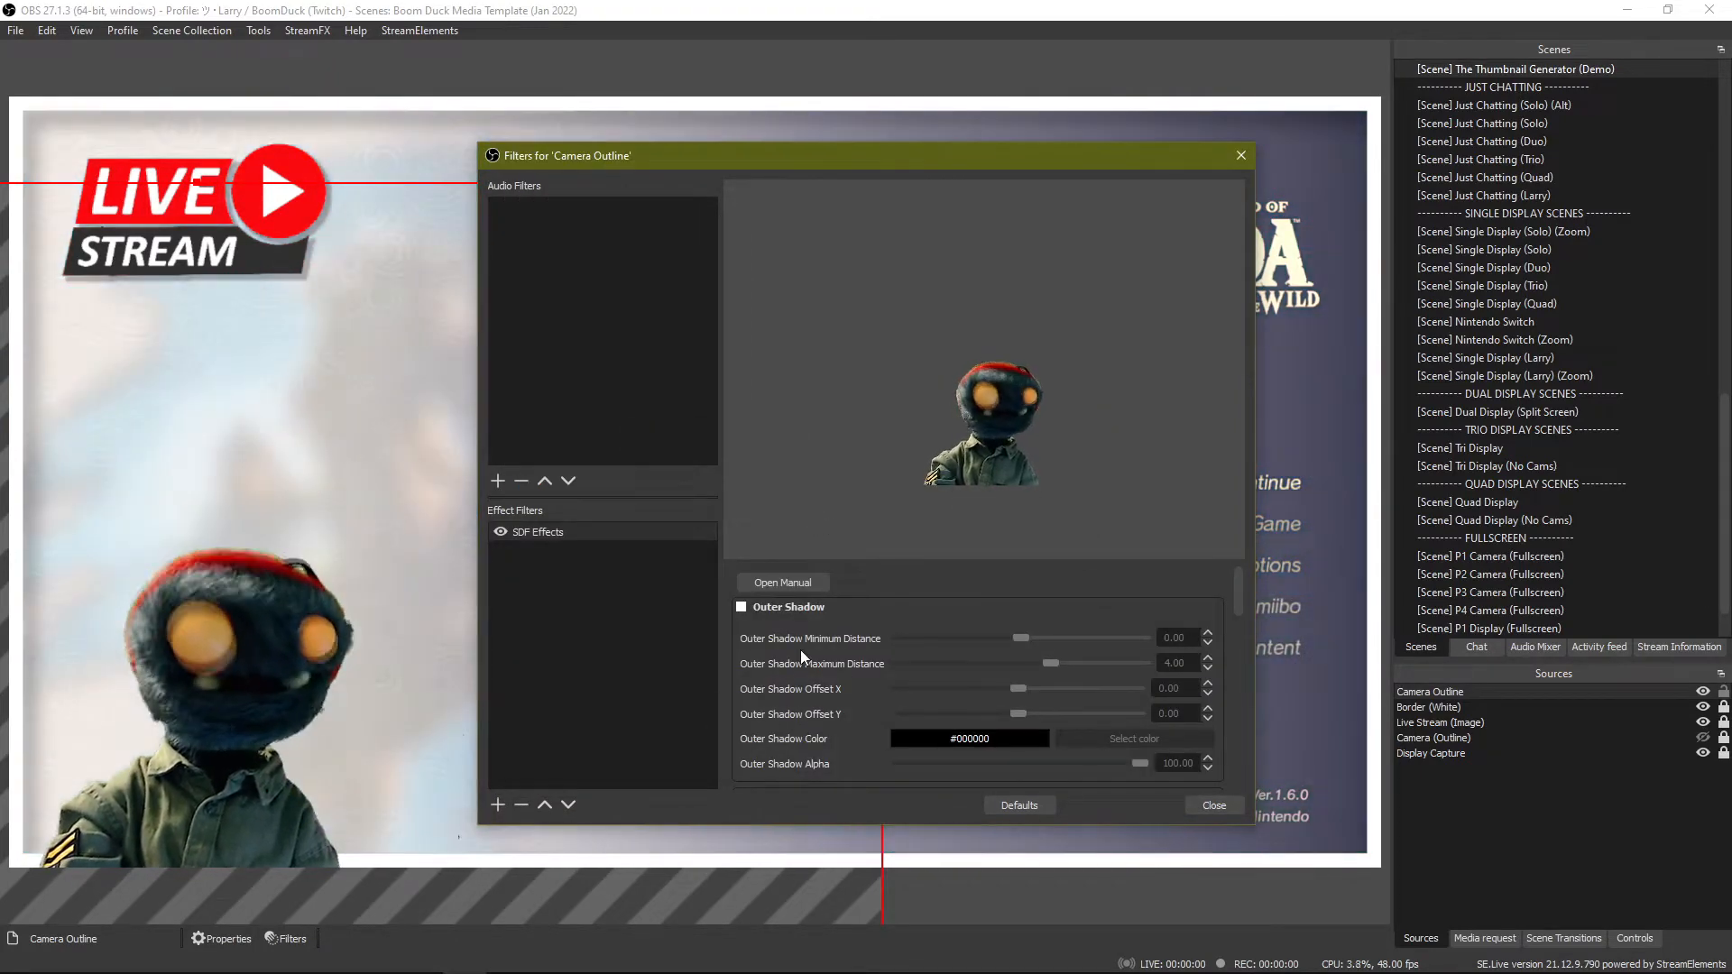
Try the Outer Shadow and Outer Glow effects of the SDF filter, switching each on and off again.
click(742, 607)
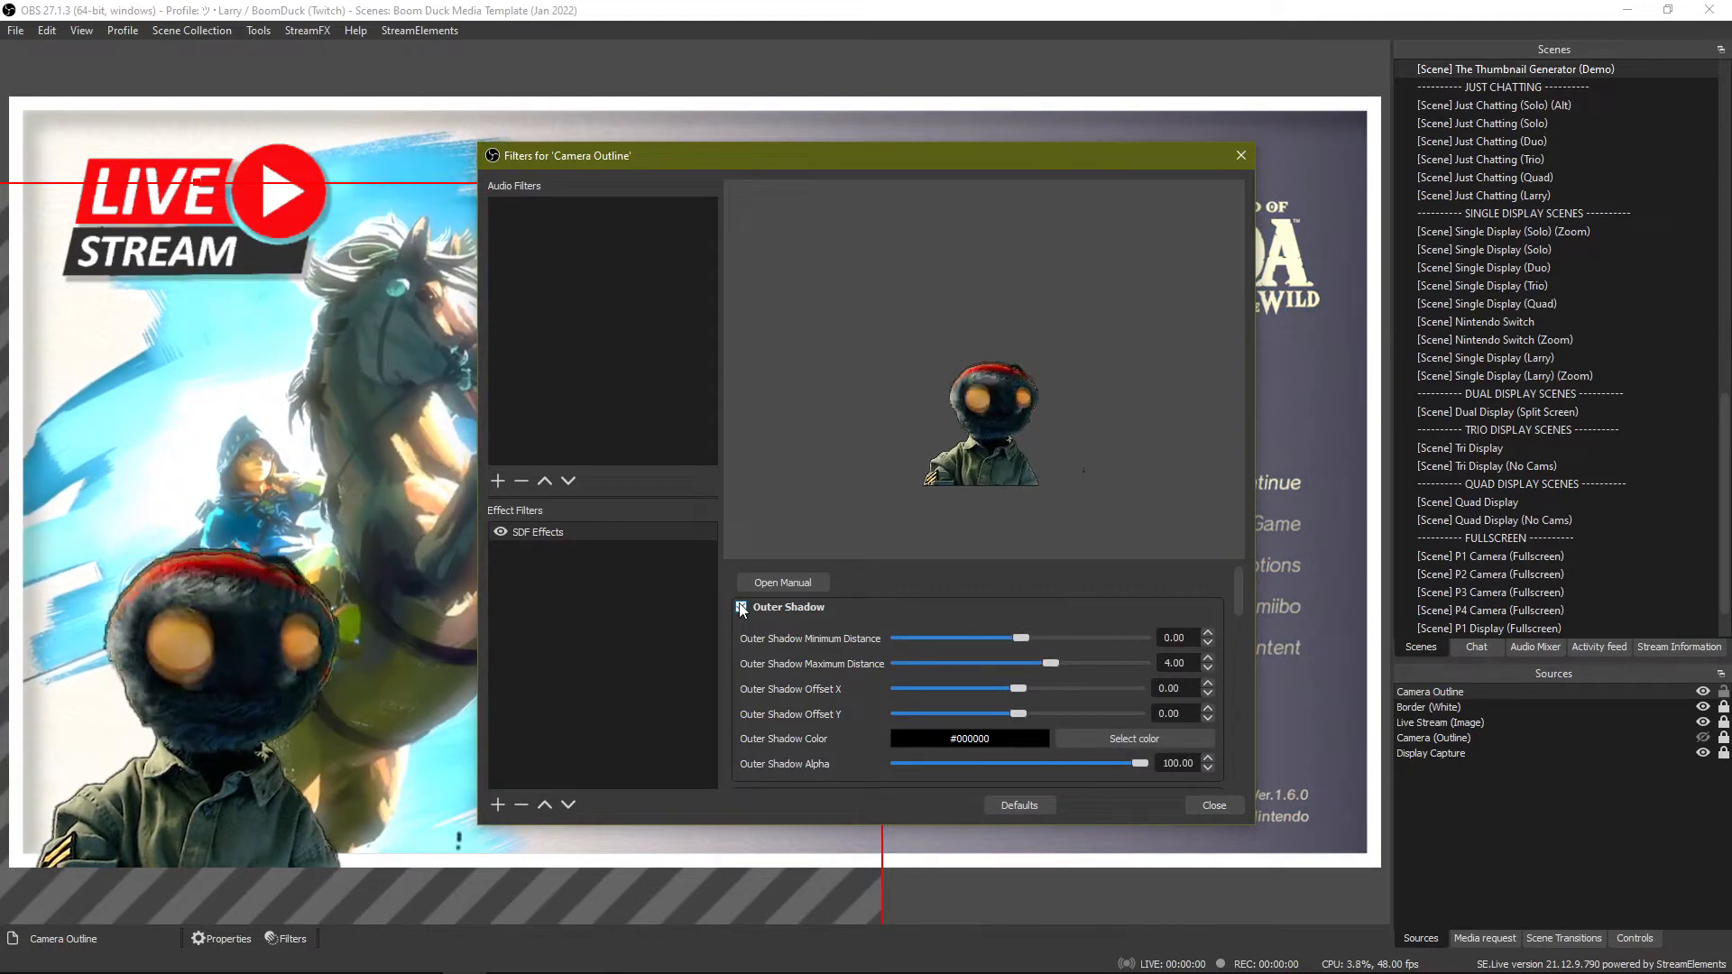
click(742, 607)
scroll(798, 709, down, 4)
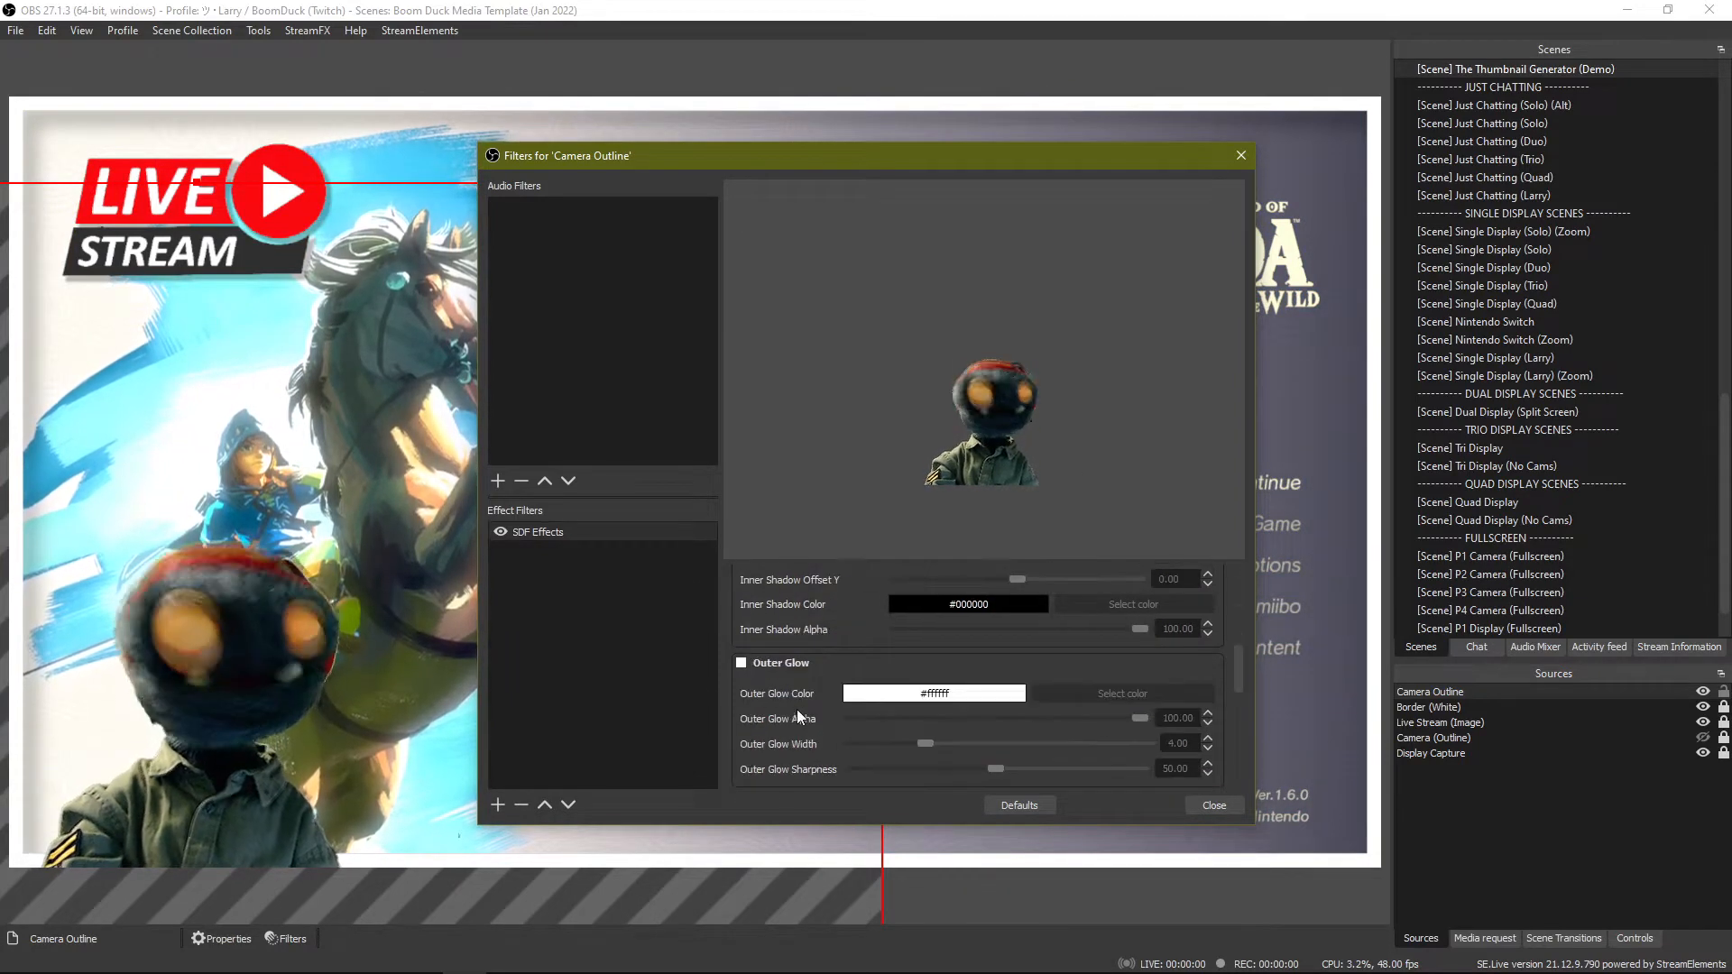
click(741, 665)
click(742, 665)
Enable the Outline effect in the SDF filter and set its color to white, #ffffff.
scroll(740, 650, down, 3)
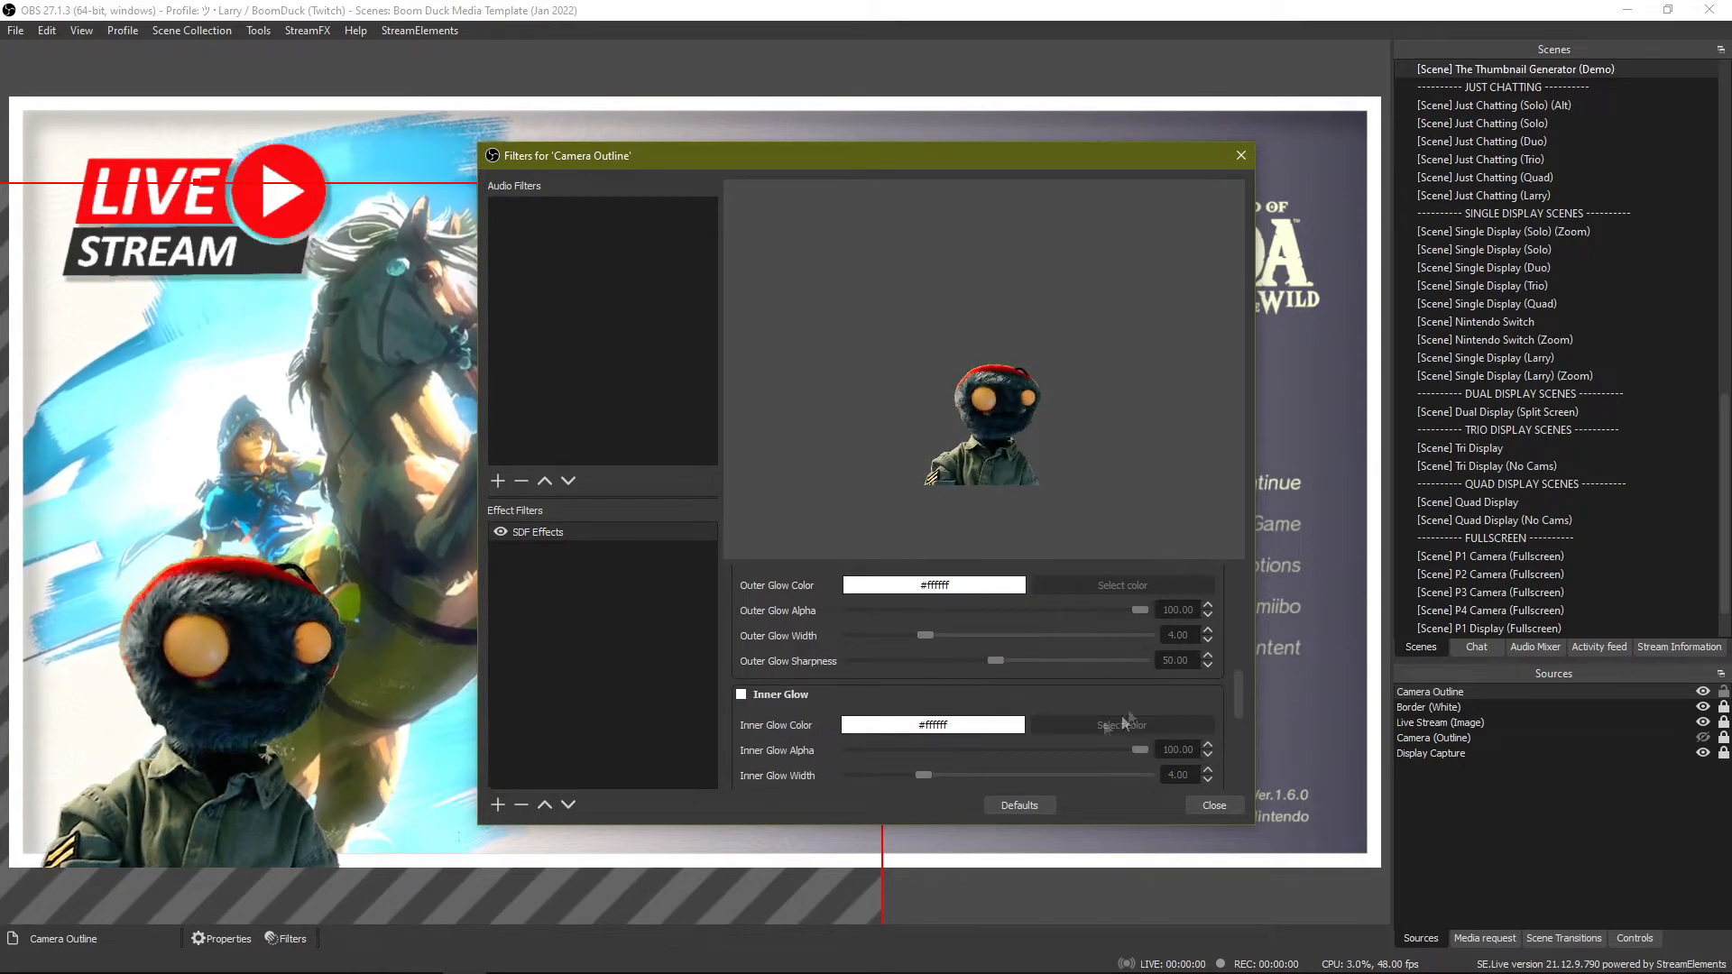
scroll(799, 659, down, 4)
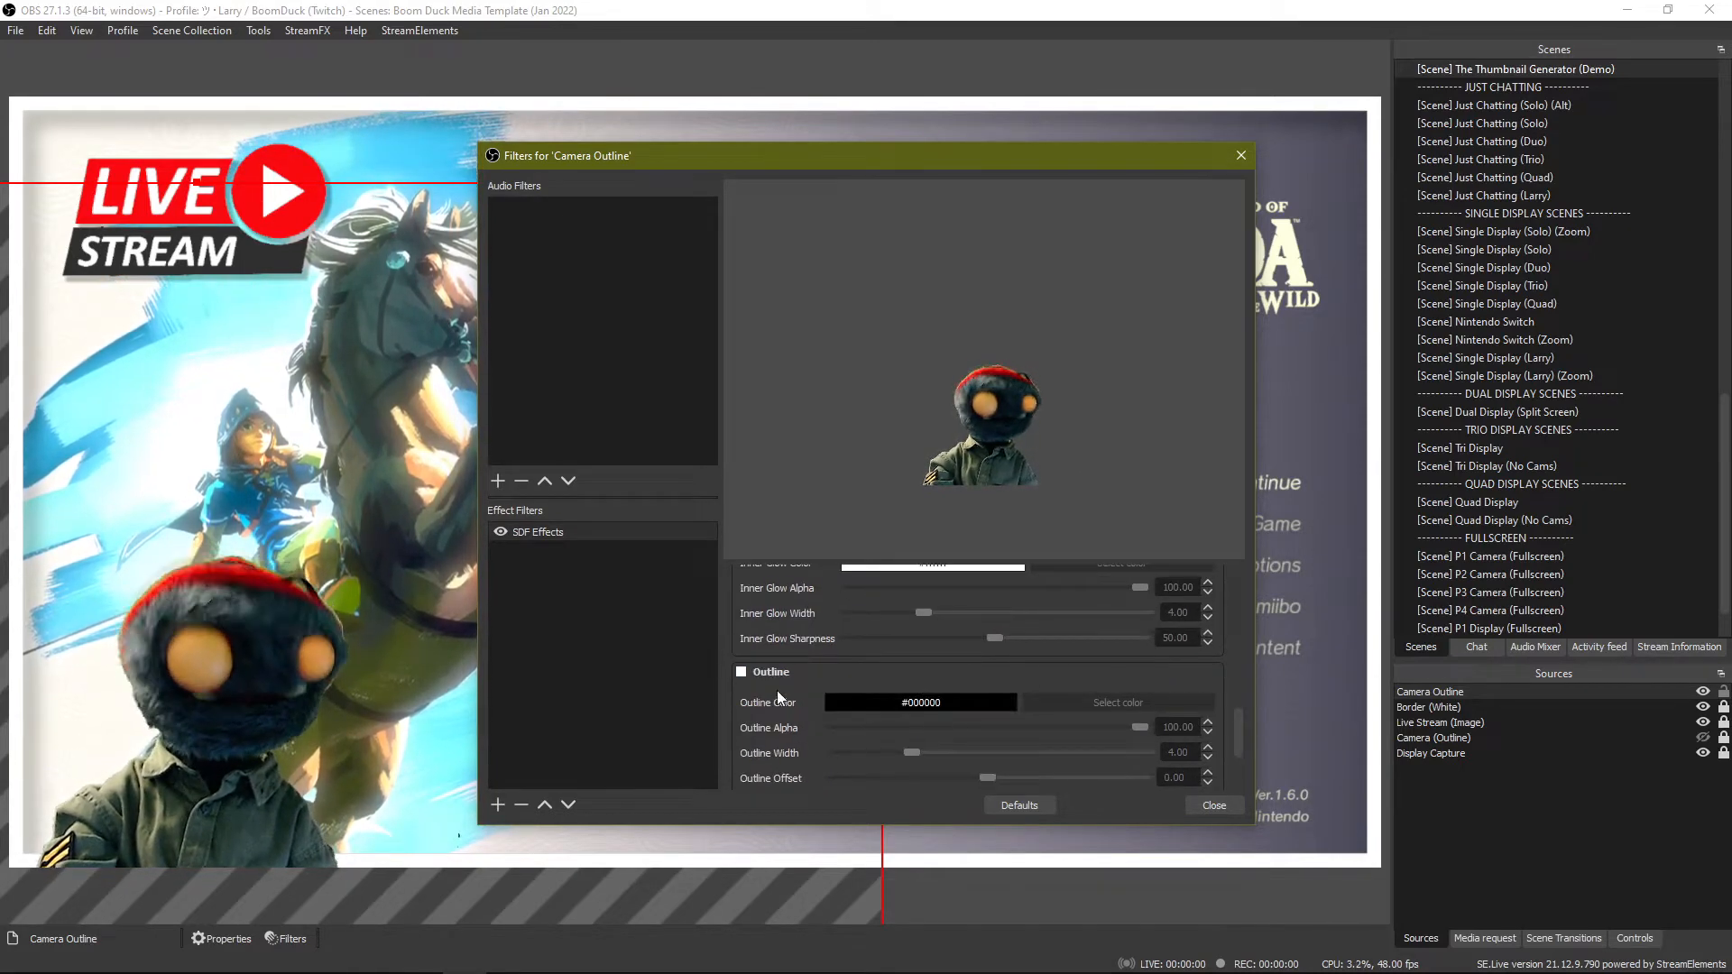
scroll(767, 677, up, 1)
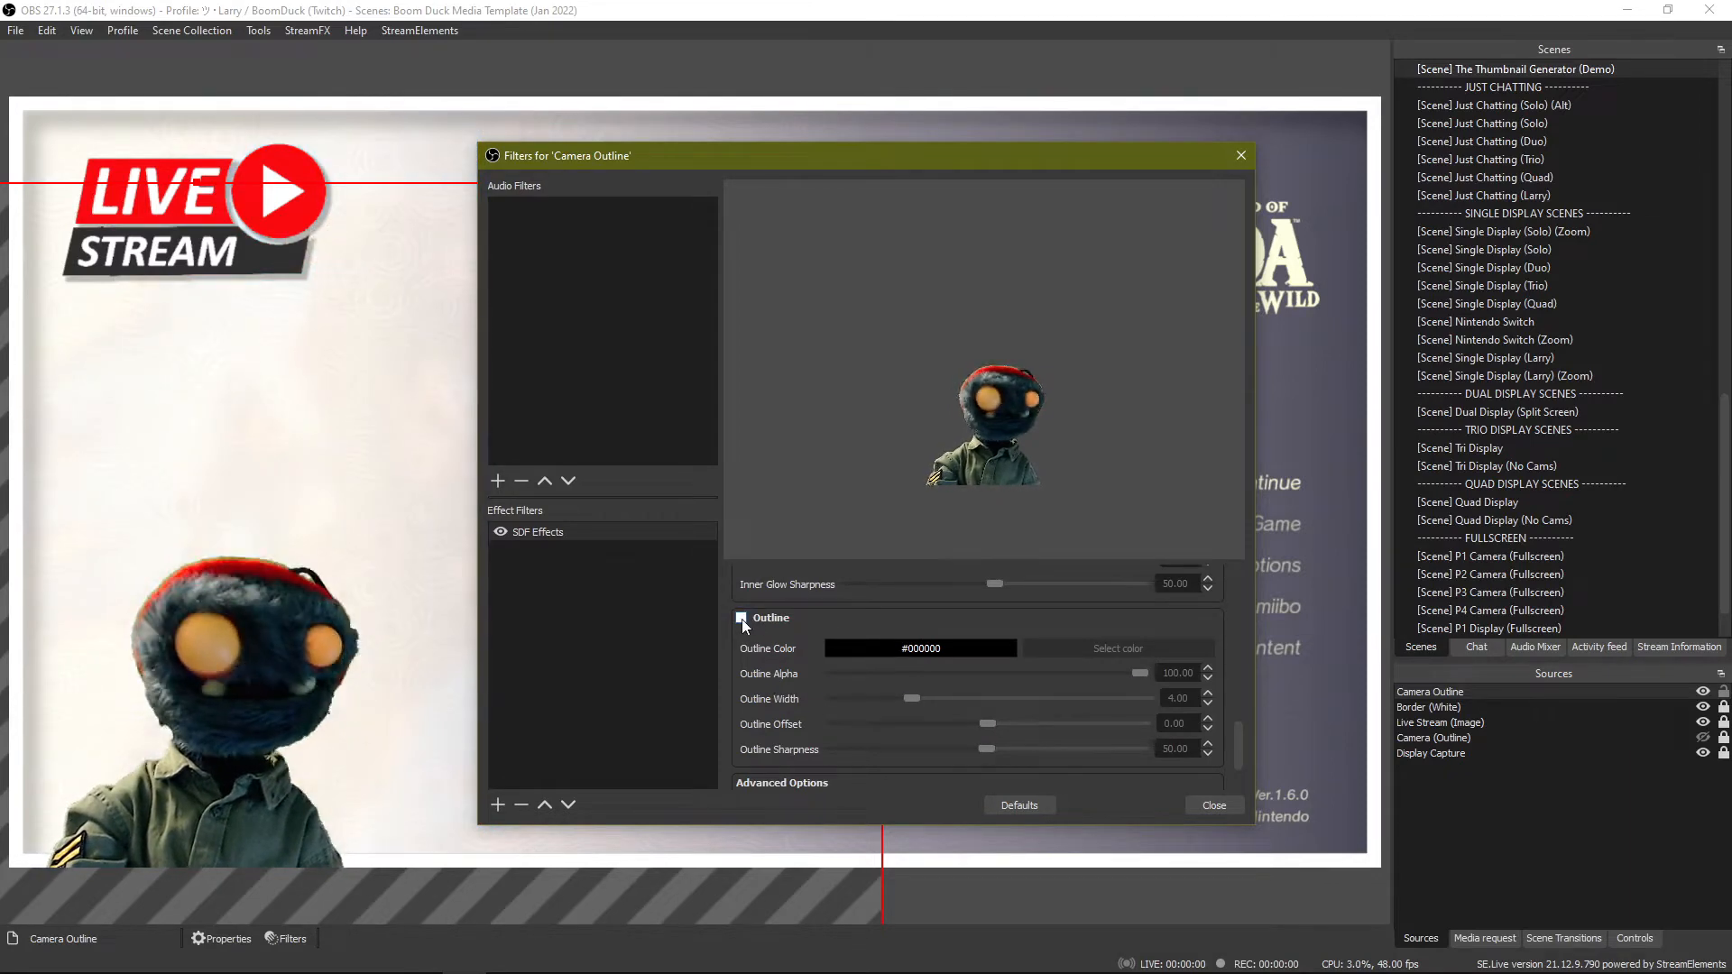
click(741, 619)
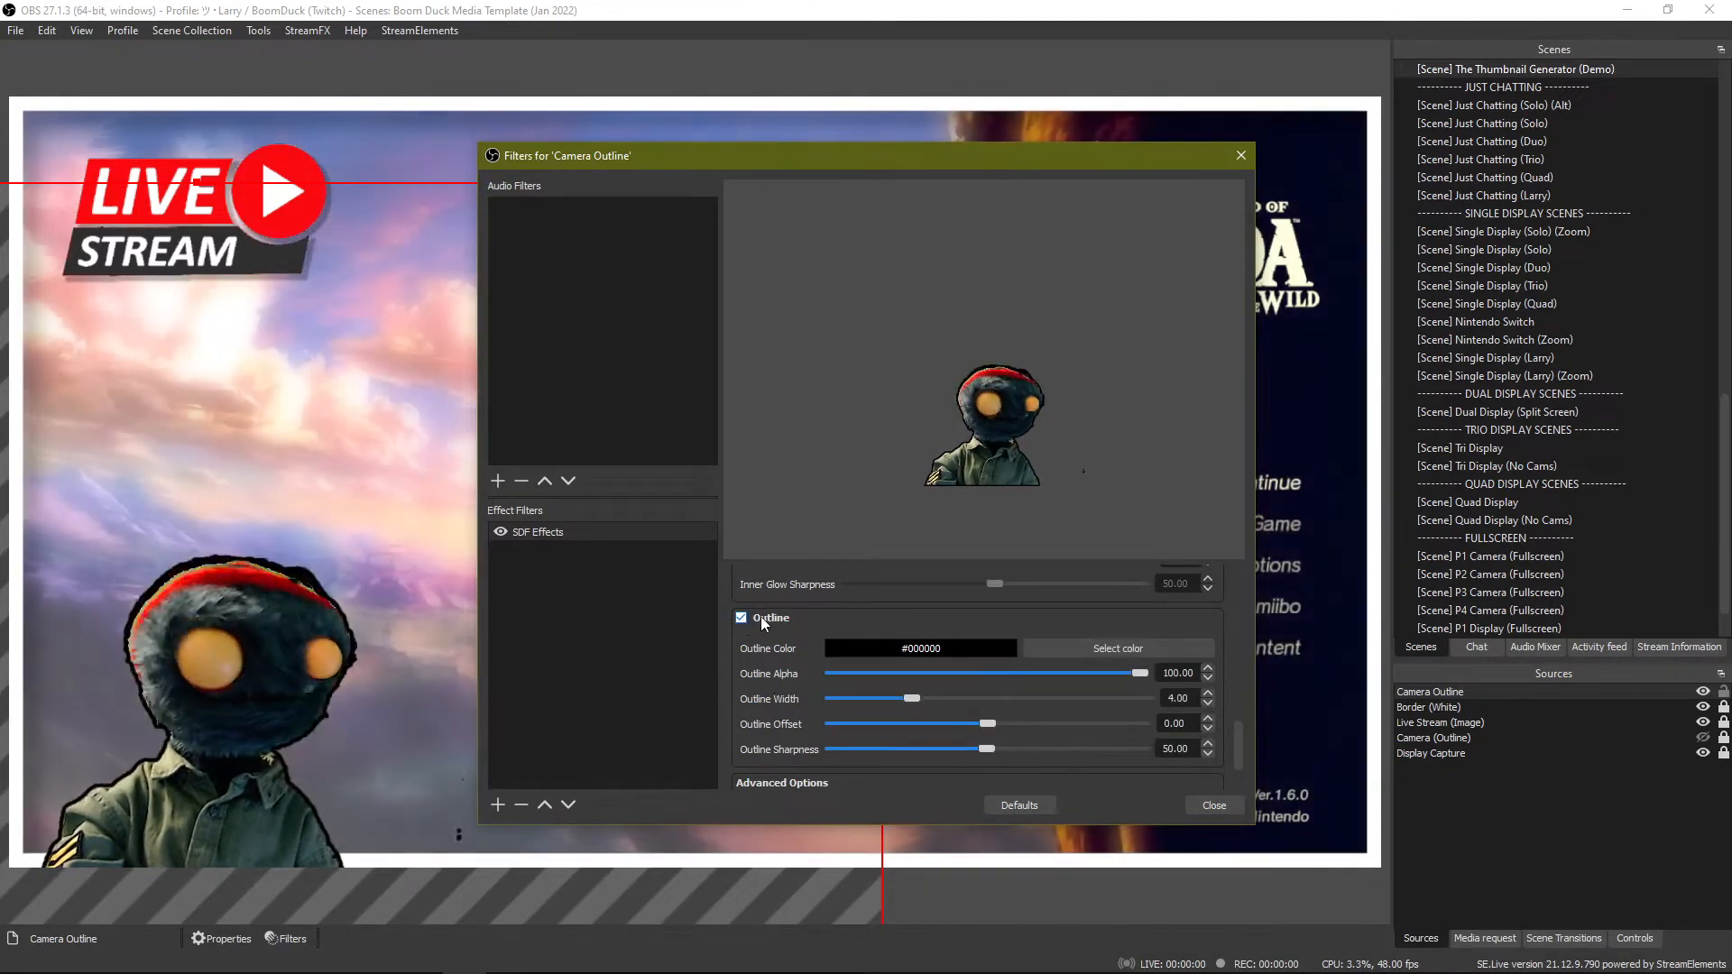
click(1075, 646)
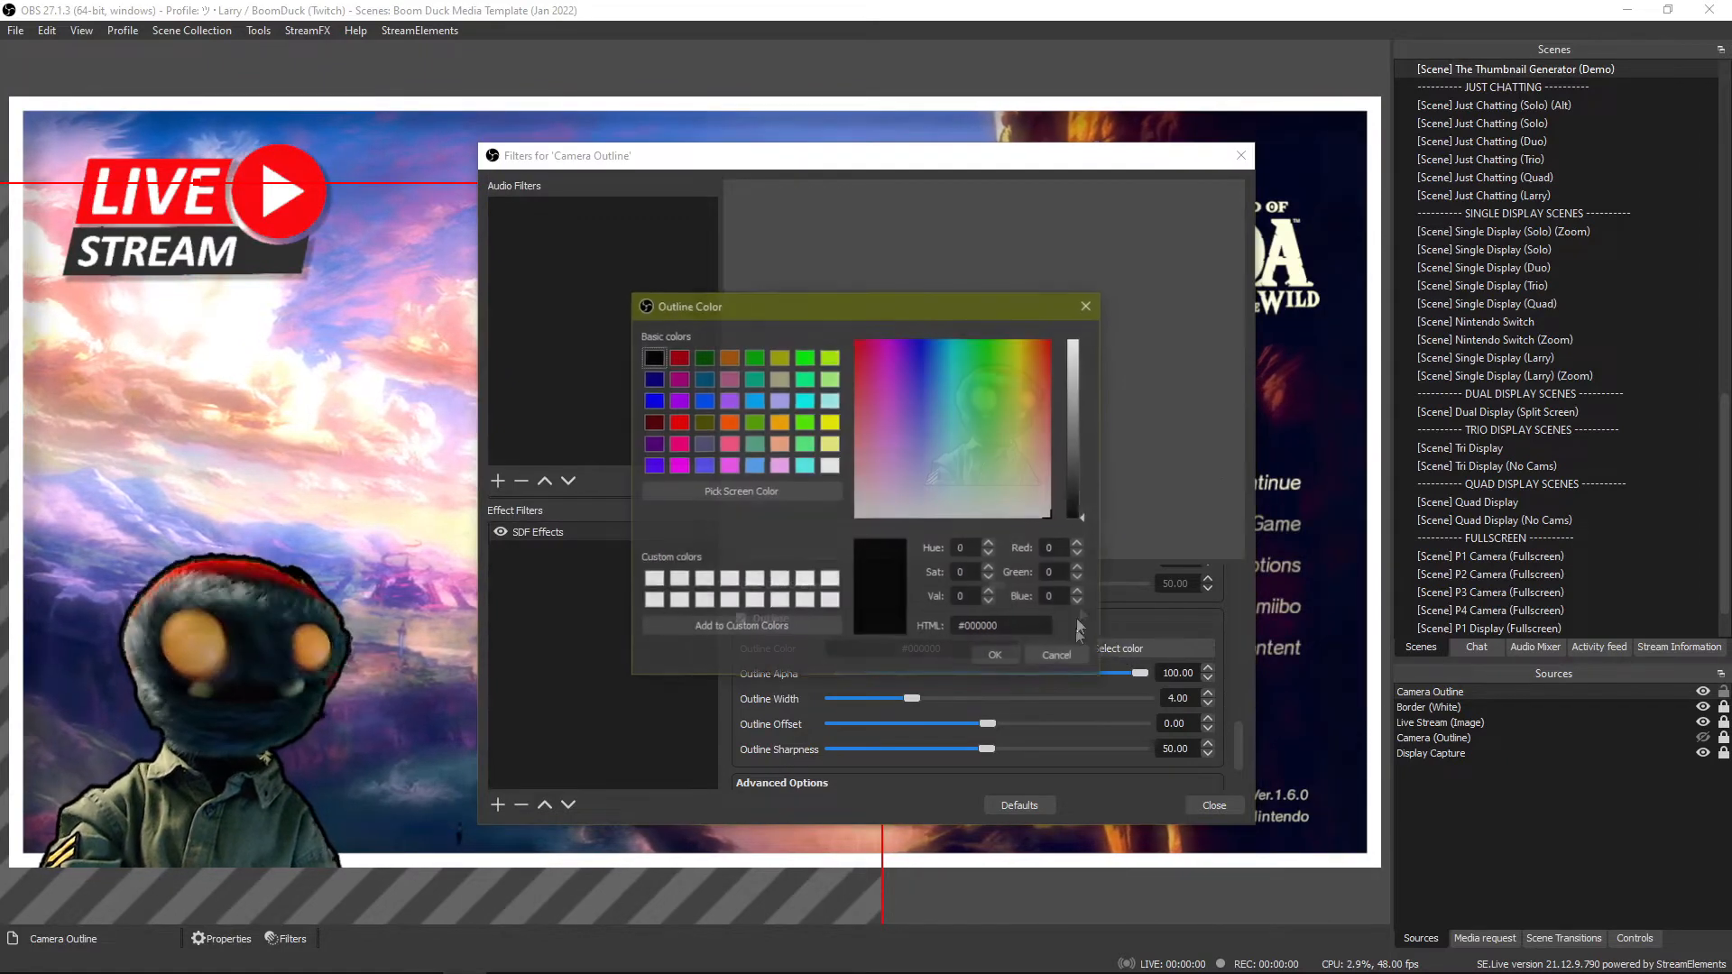
drag(1074, 430, 1058, 259)
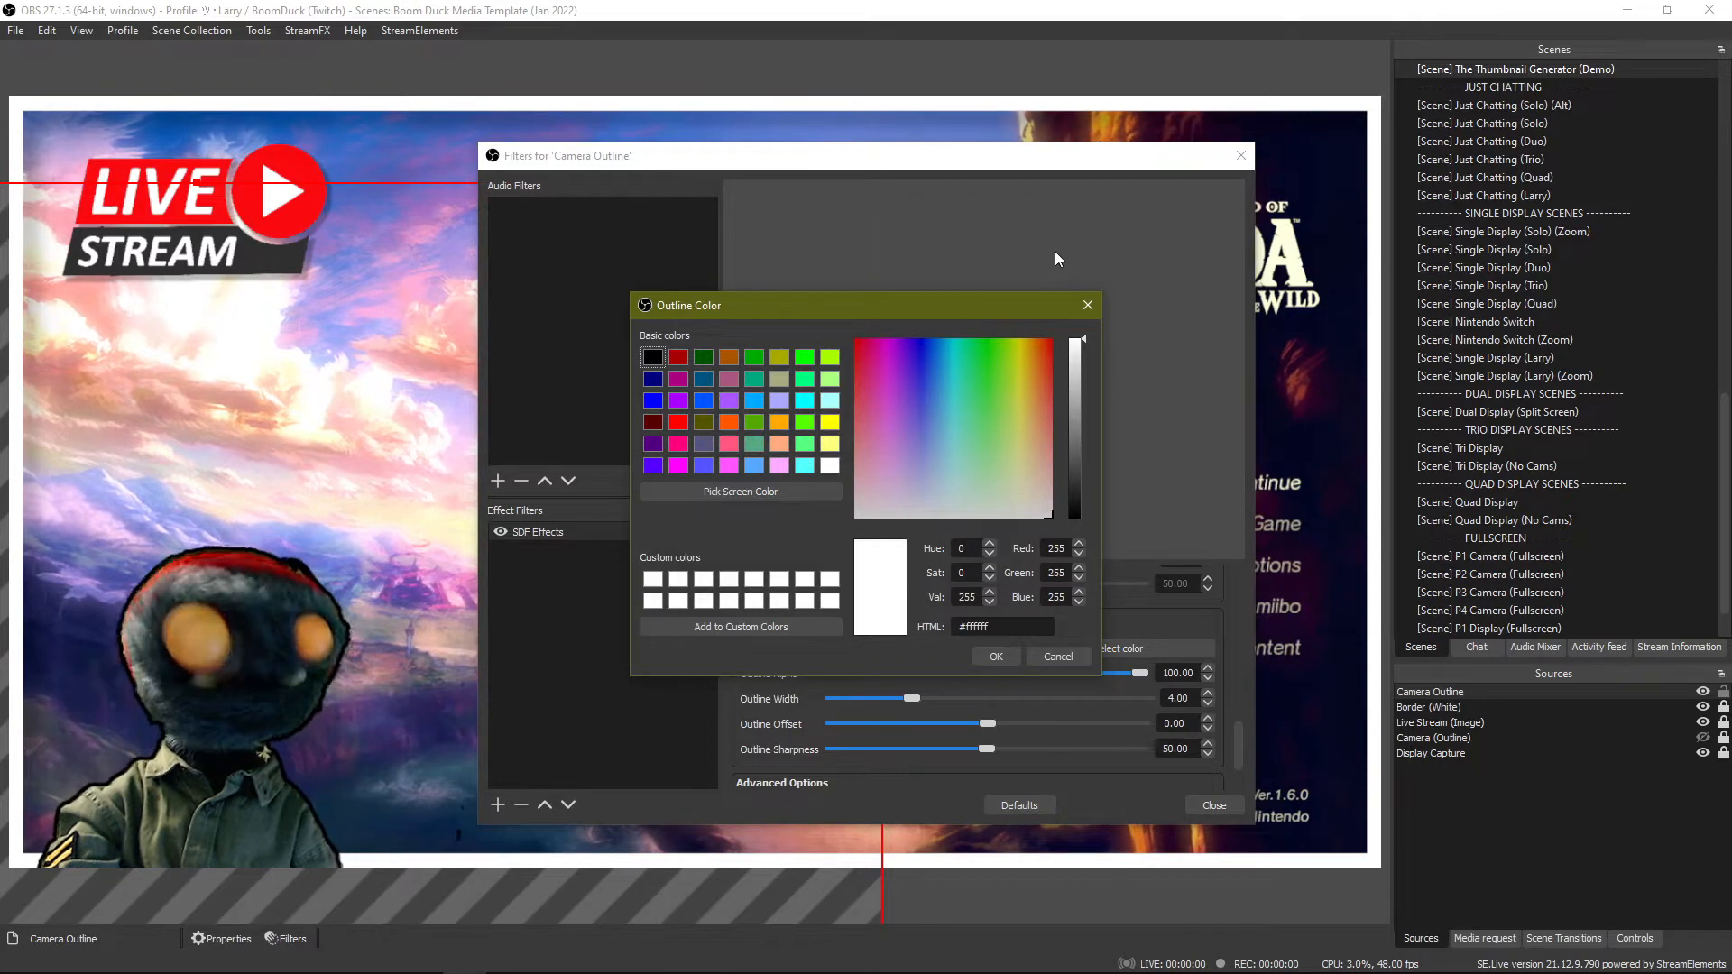
click(985, 657)
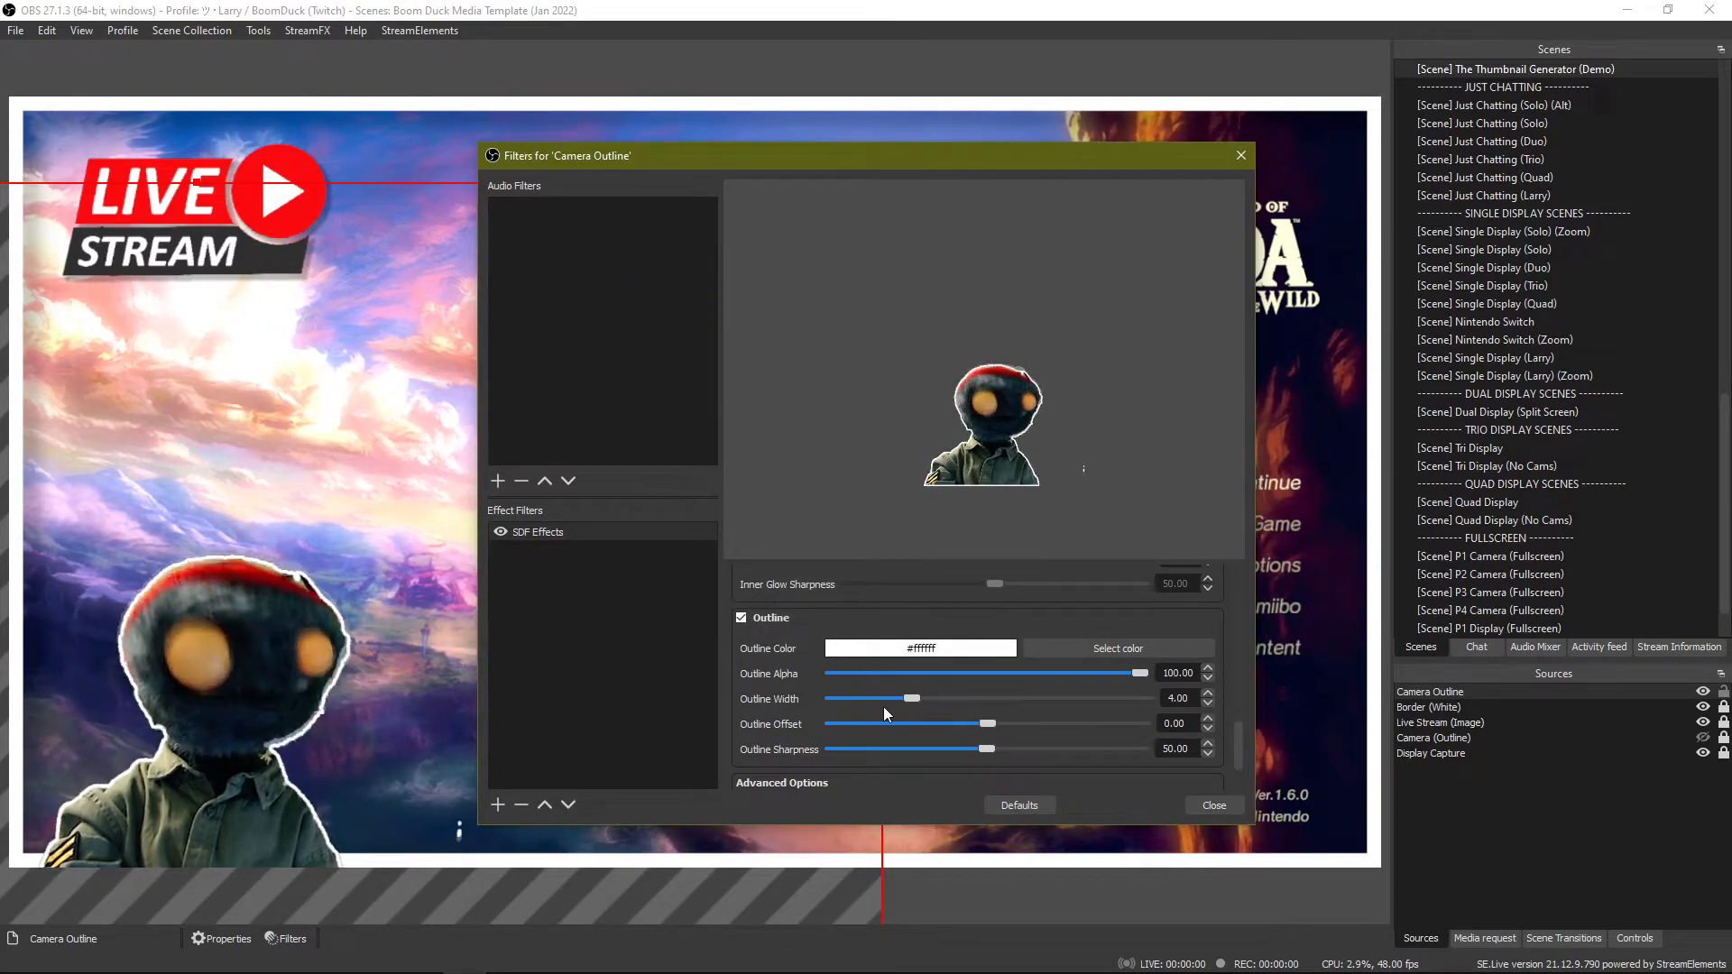
Set the outline width to 9.29, the sharpness to 100.00 and the offset to 7.67.
drag(910, 700, 1013, 699)
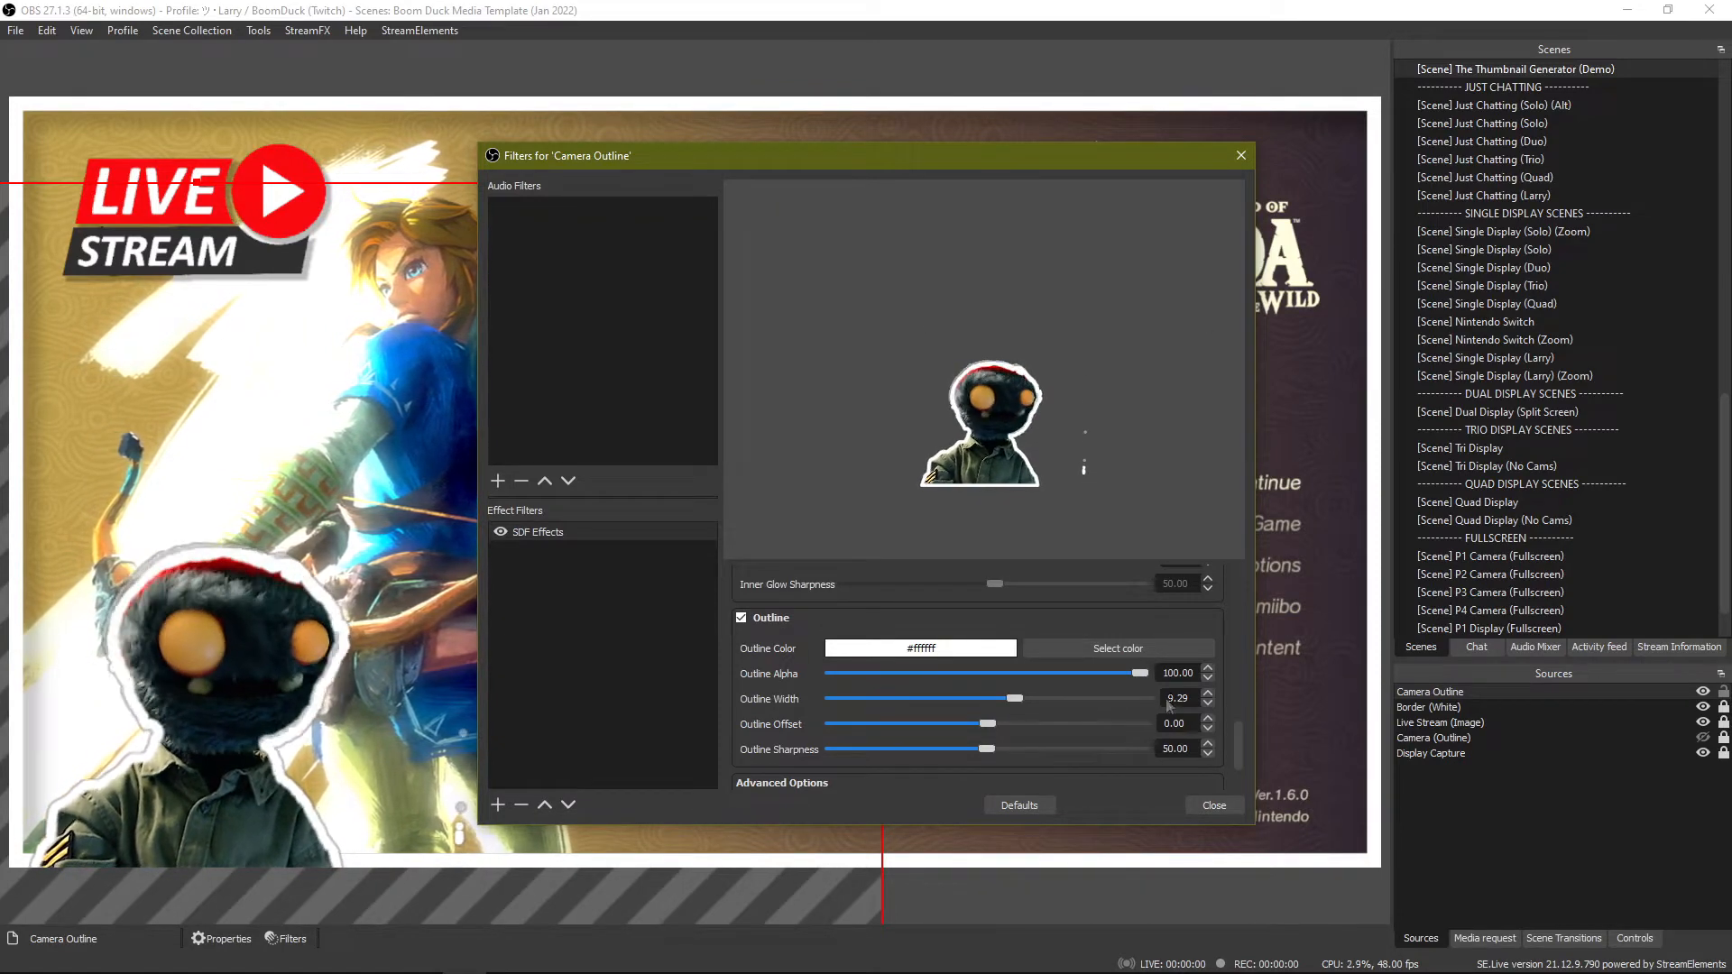
drag(1108, 751, 1337, 737)
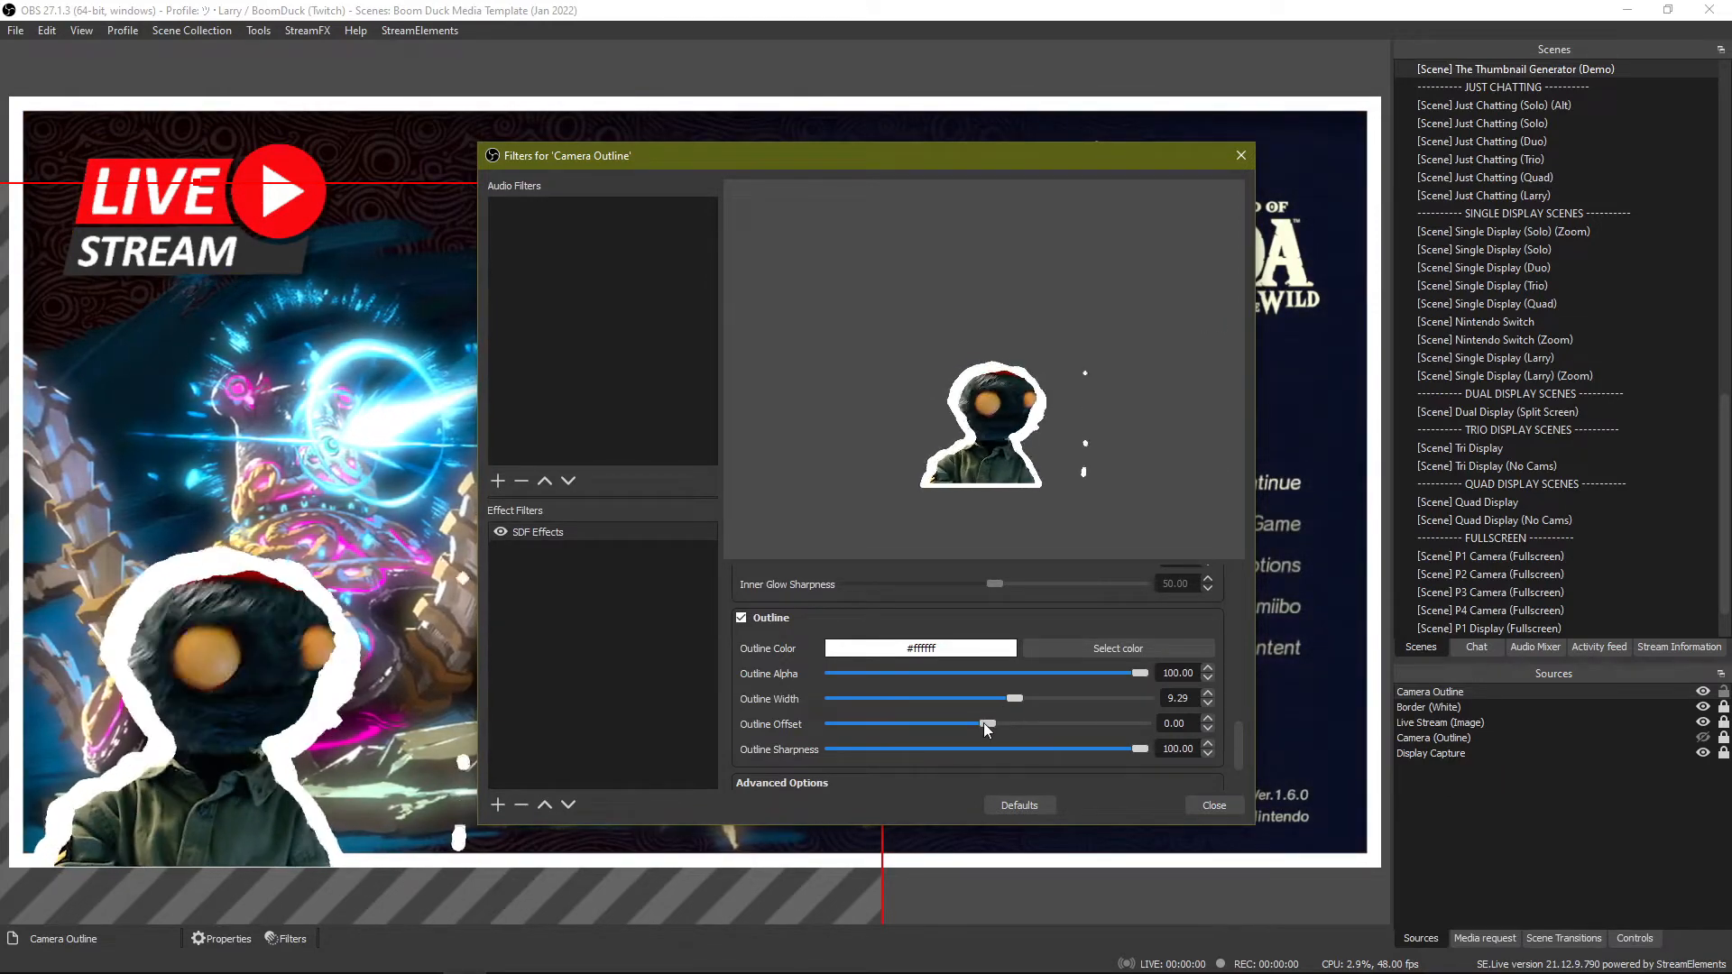
drag(988, 721, 1043, 723)
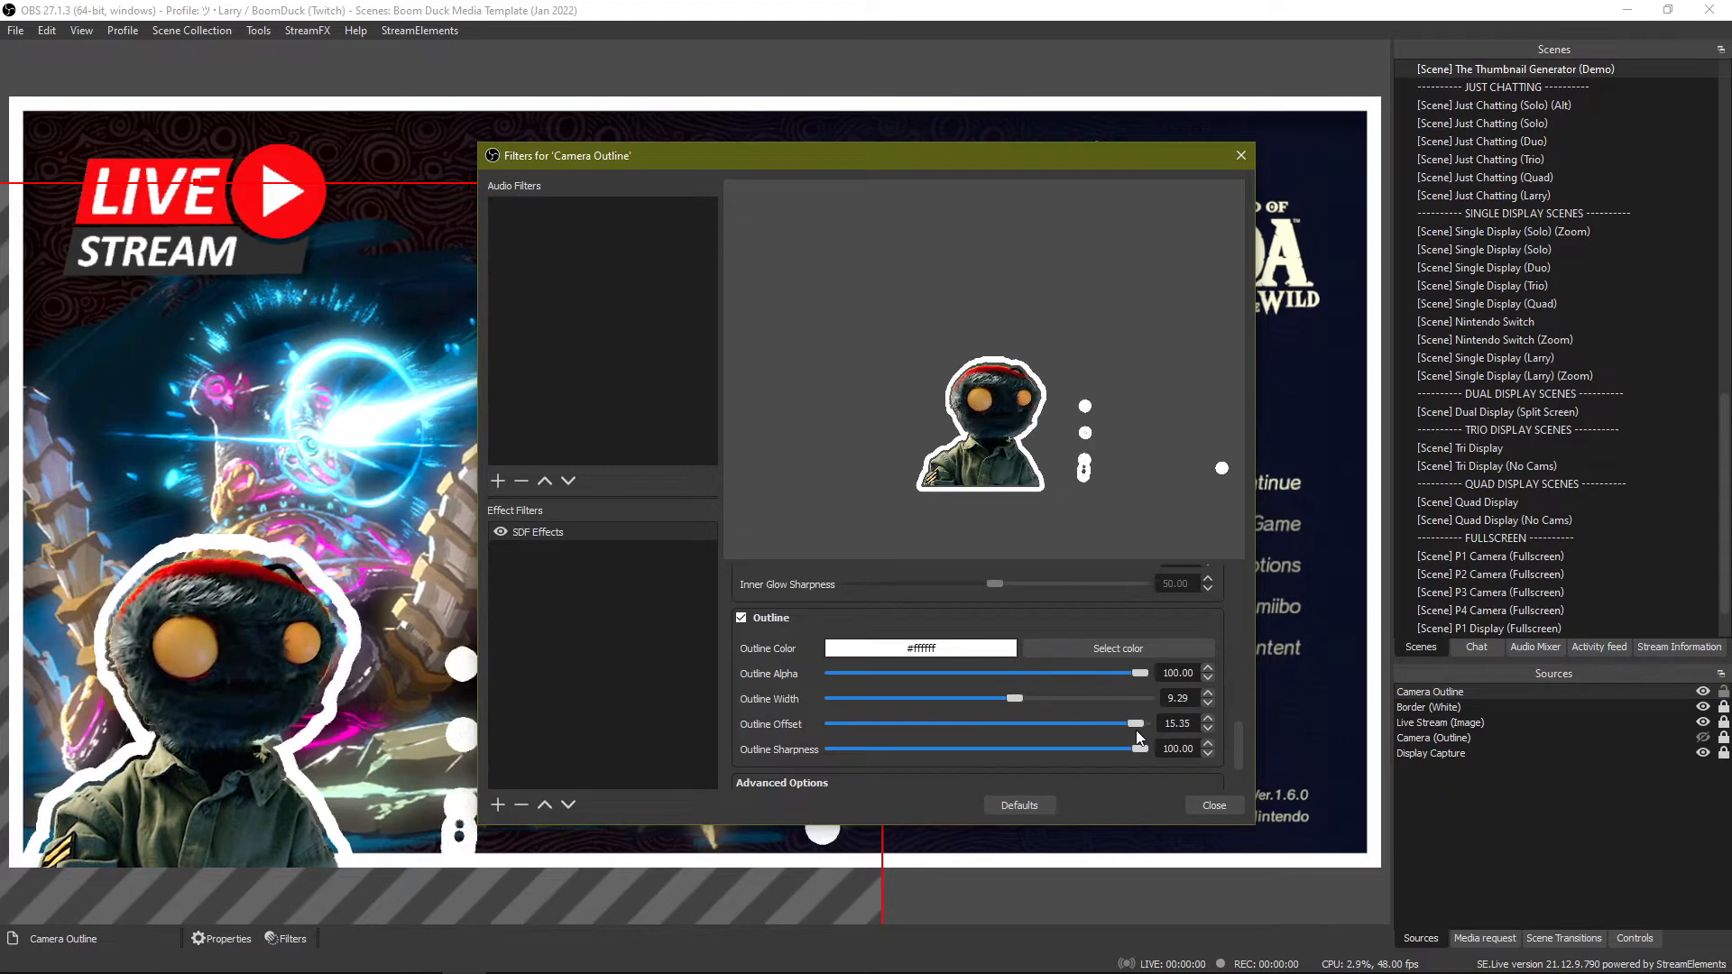
drag(1146, 729, 1063, 739)
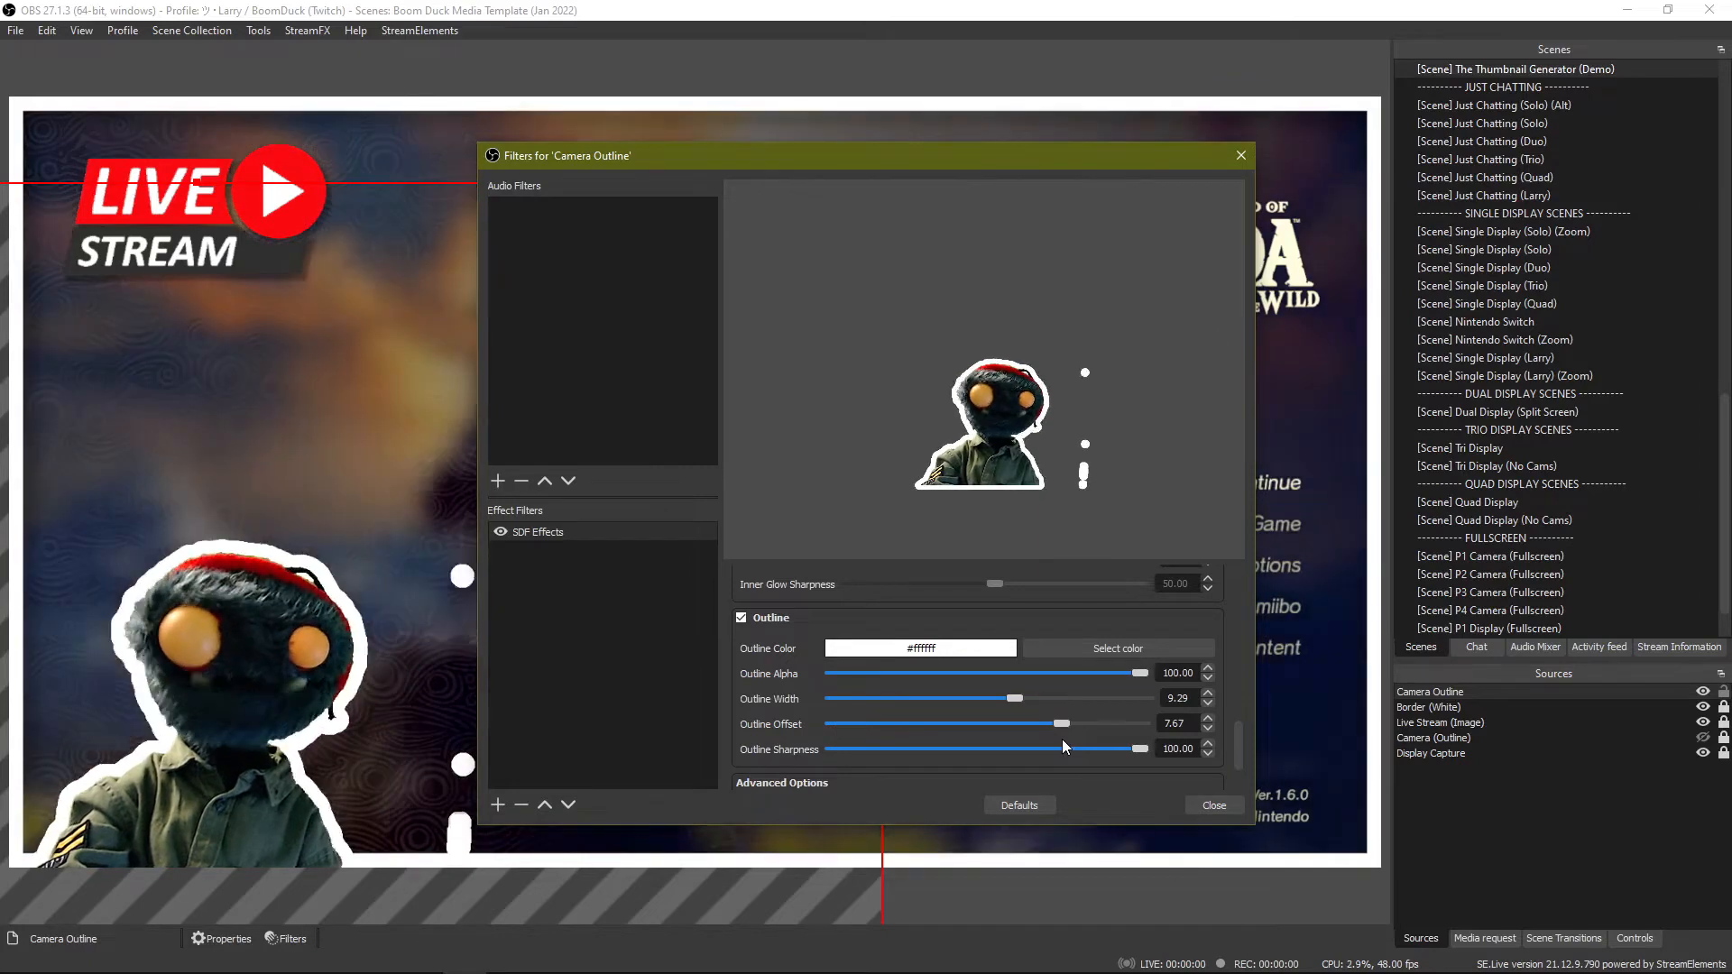
Preview the Outer Shadow together with the white outline by switching it on and off again.
scroll(736, 625, up, 10)
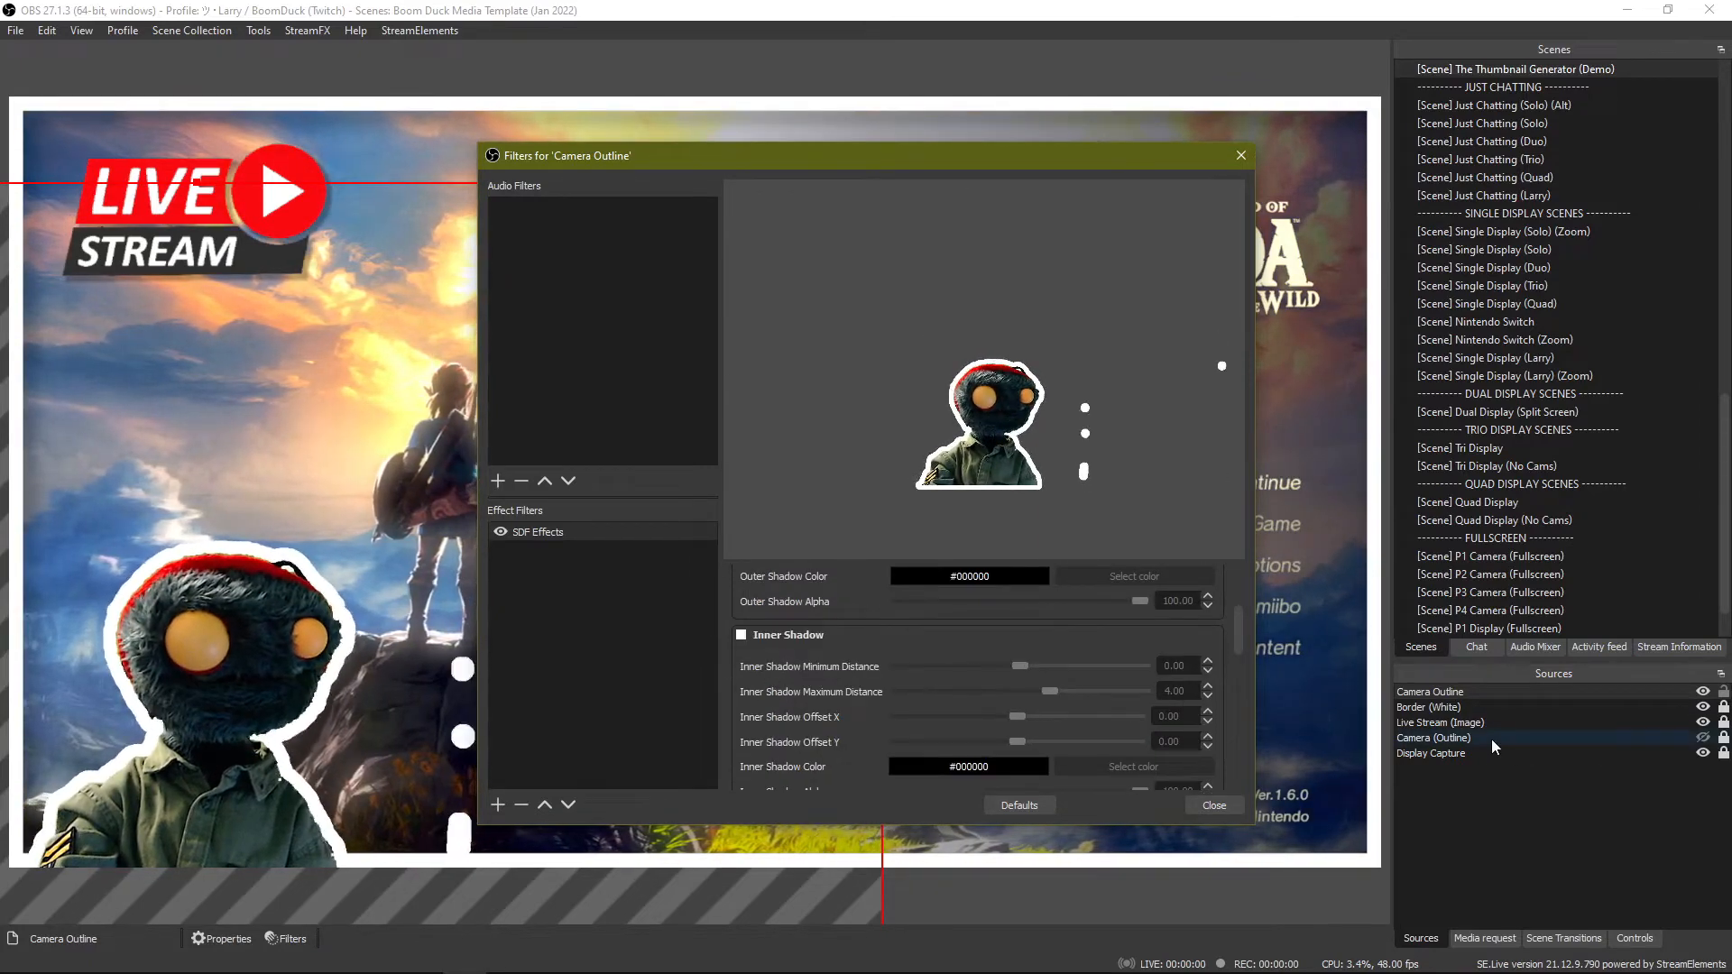
scroll(812, 695, up, 3)
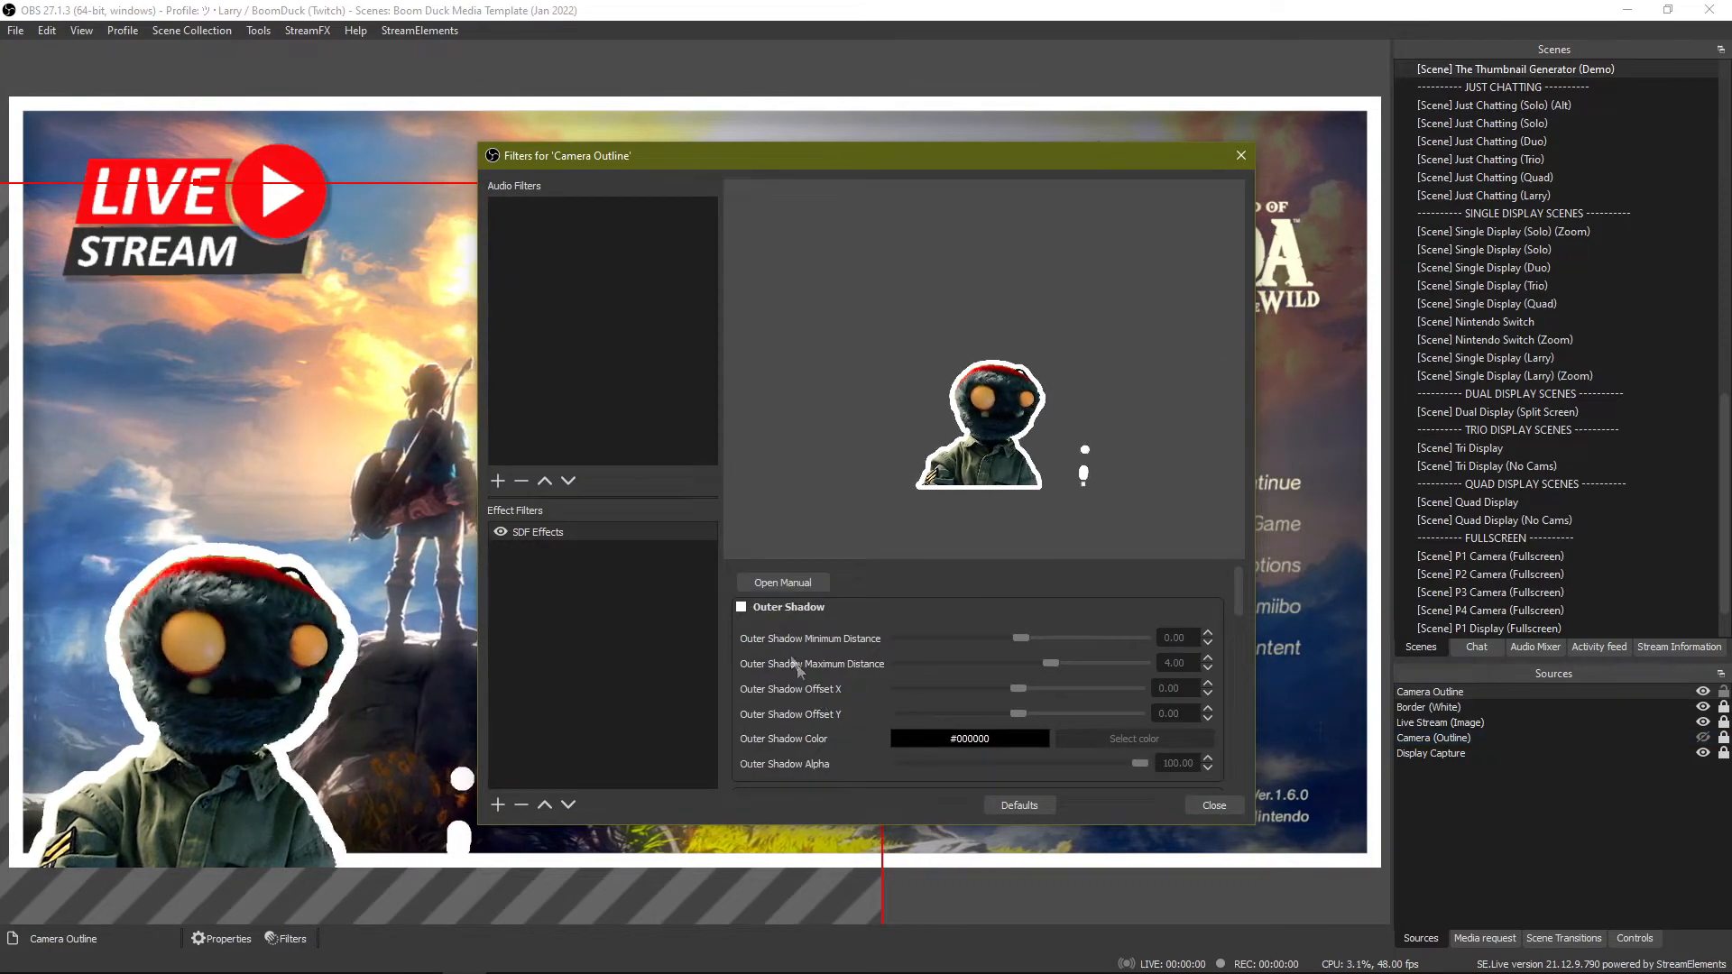
click(742, 608)
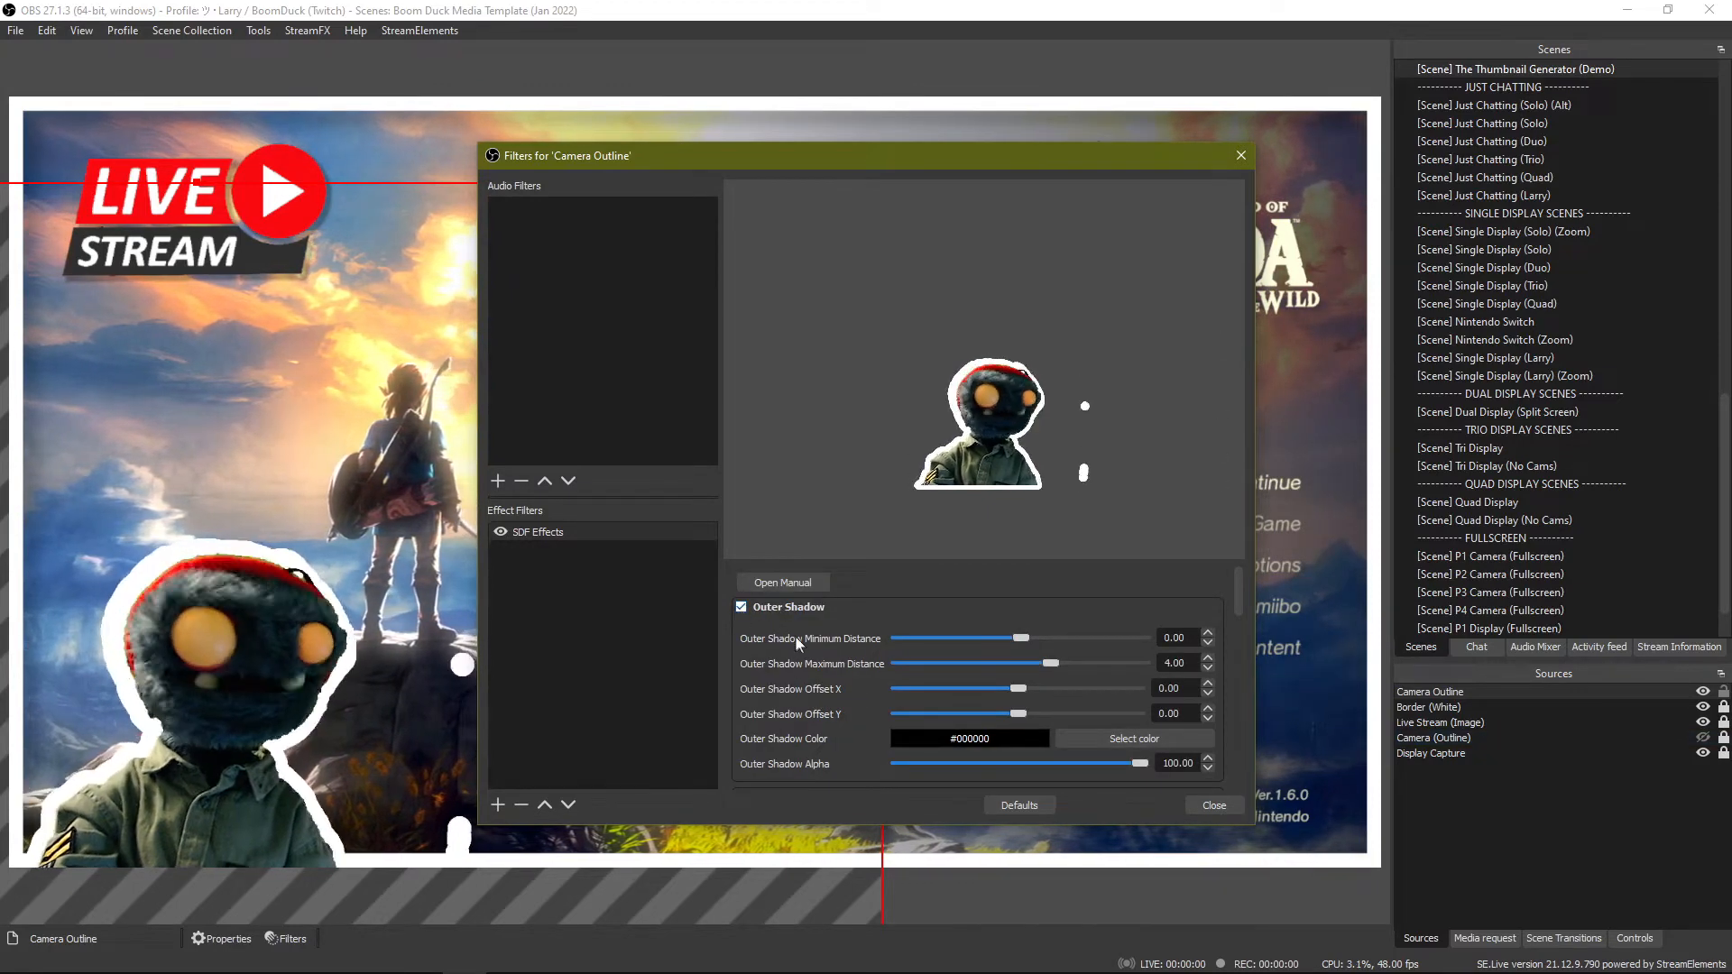
click(742, 608)
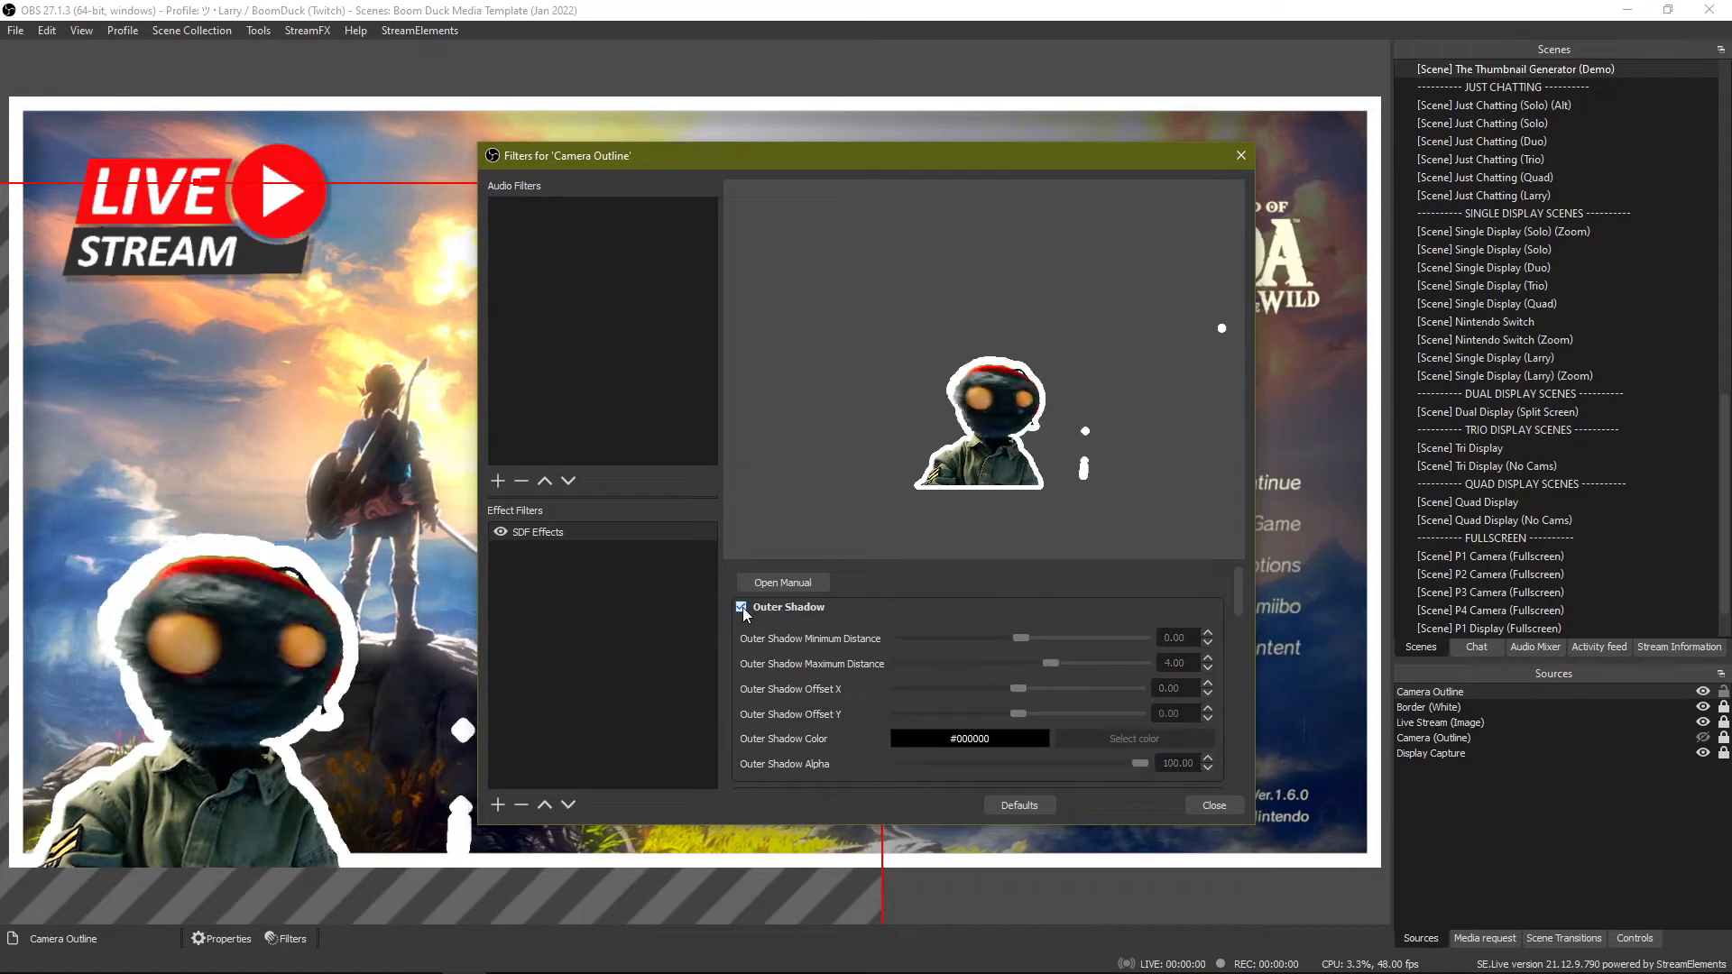
Close the SDF filter settings, hide the Camera Outline source and show the Camera (Outline) source instead.
scroll(831, 669, down, 1)
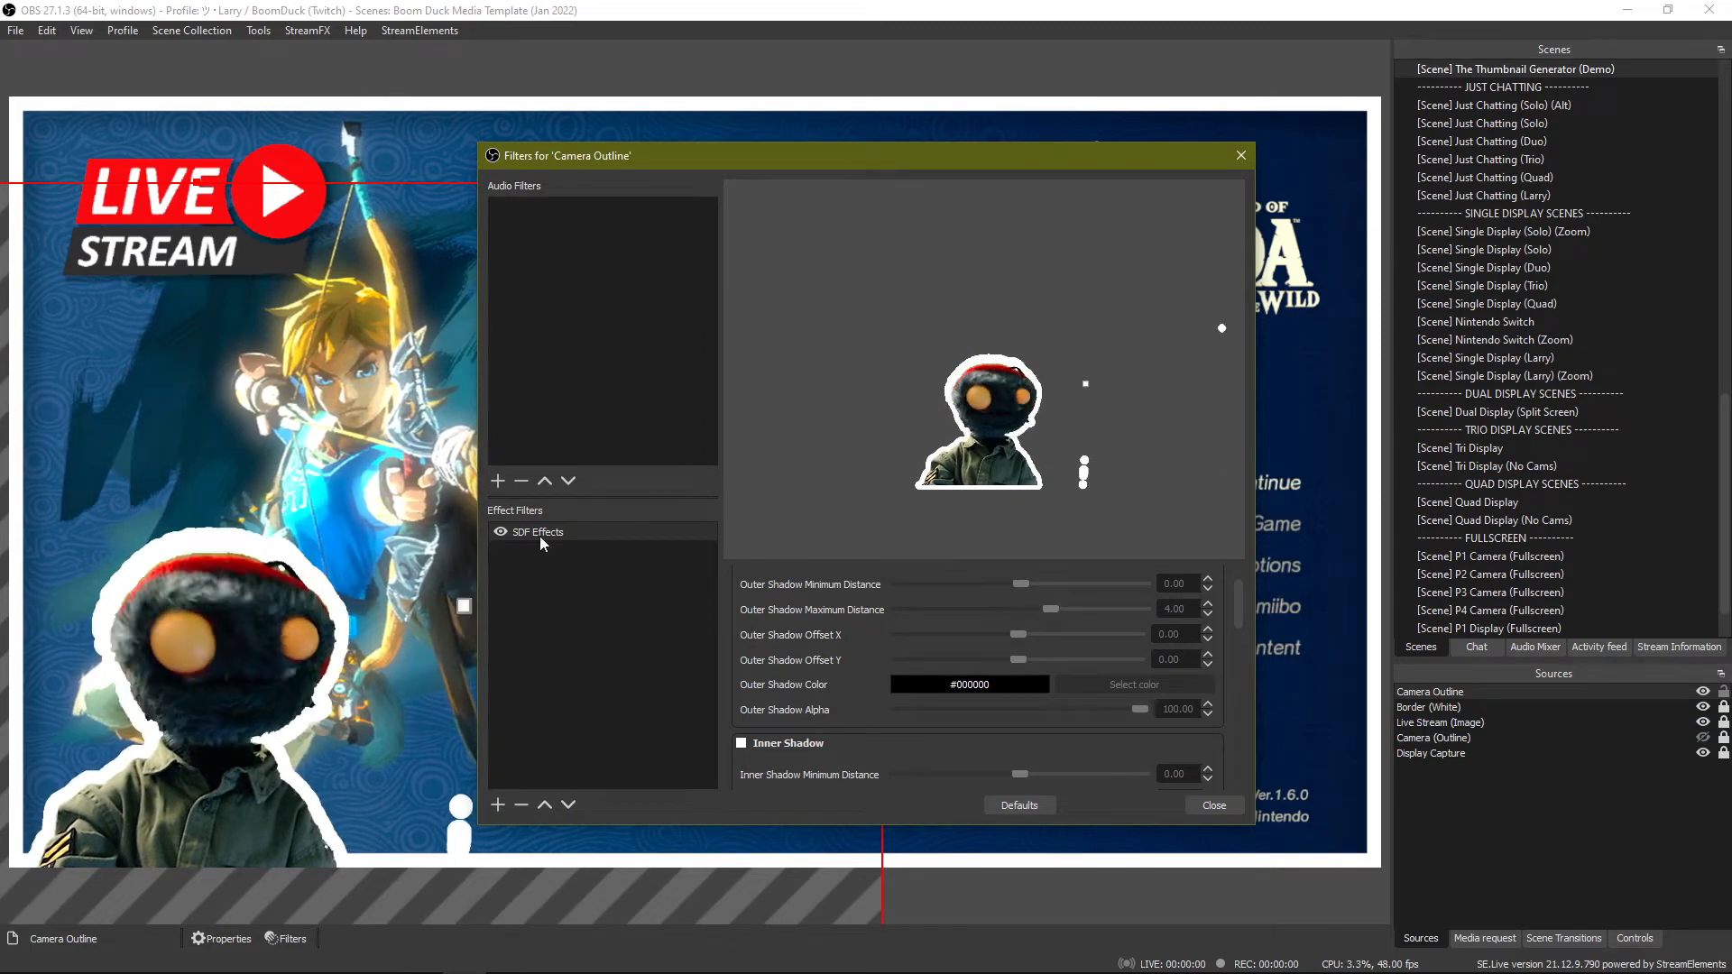
scroll(782, 684, down, 5)
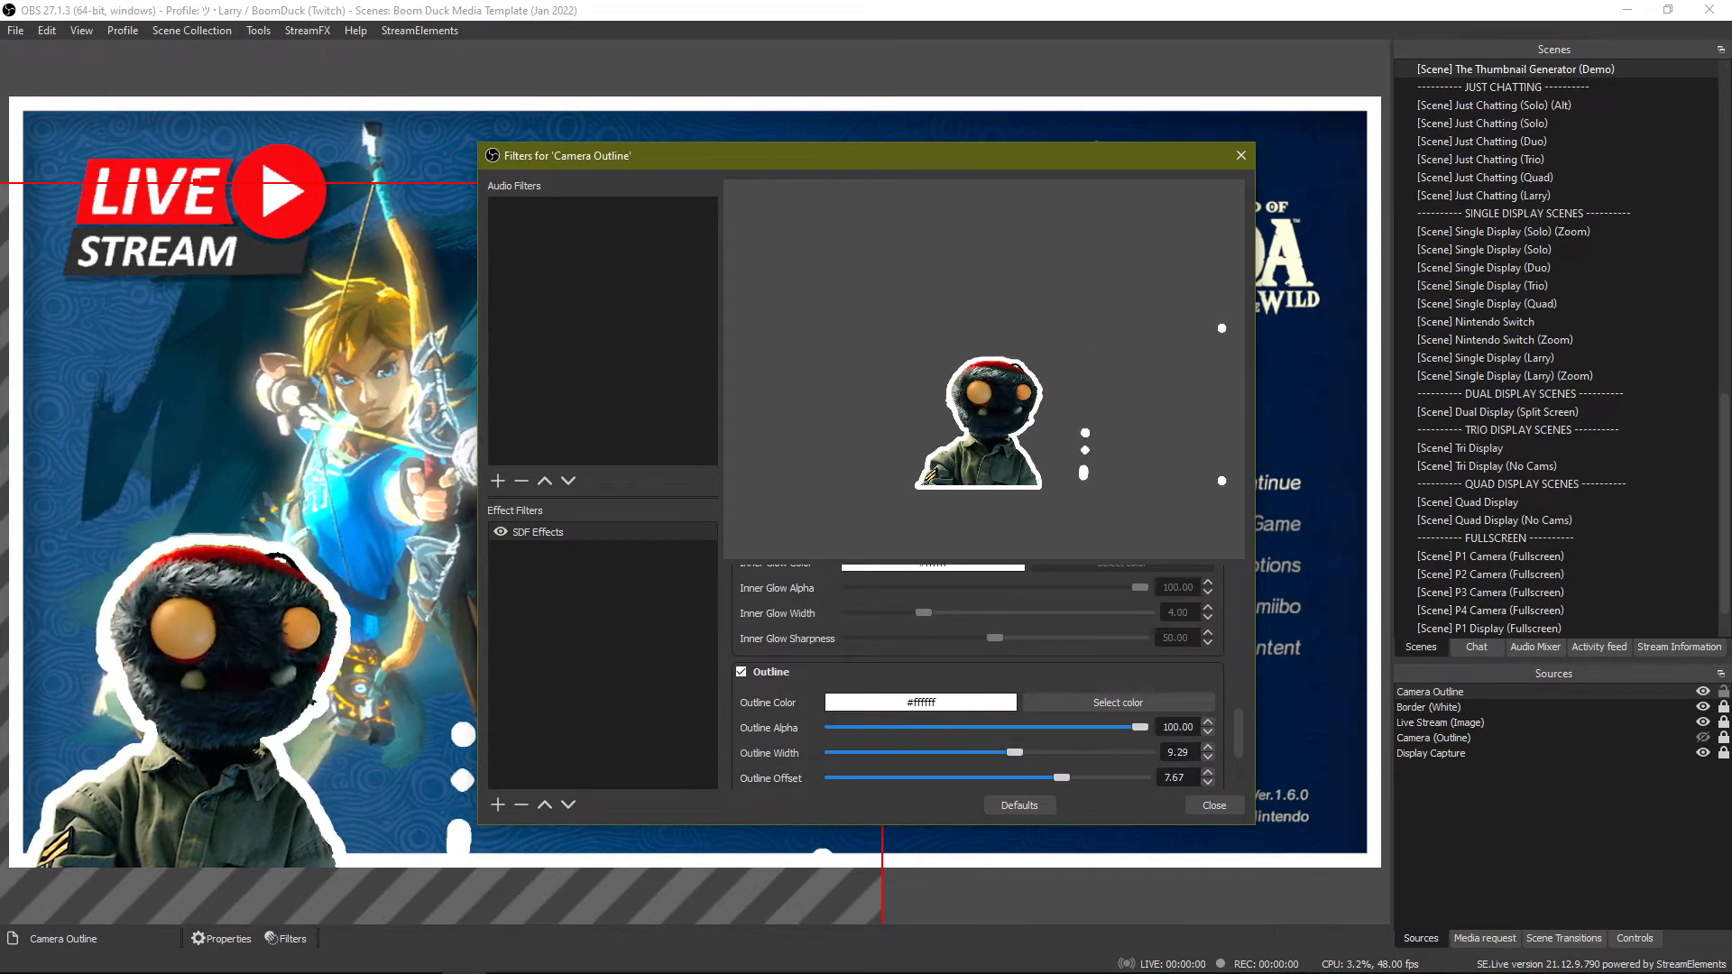
click(1214, 803)
click(1705, 692)
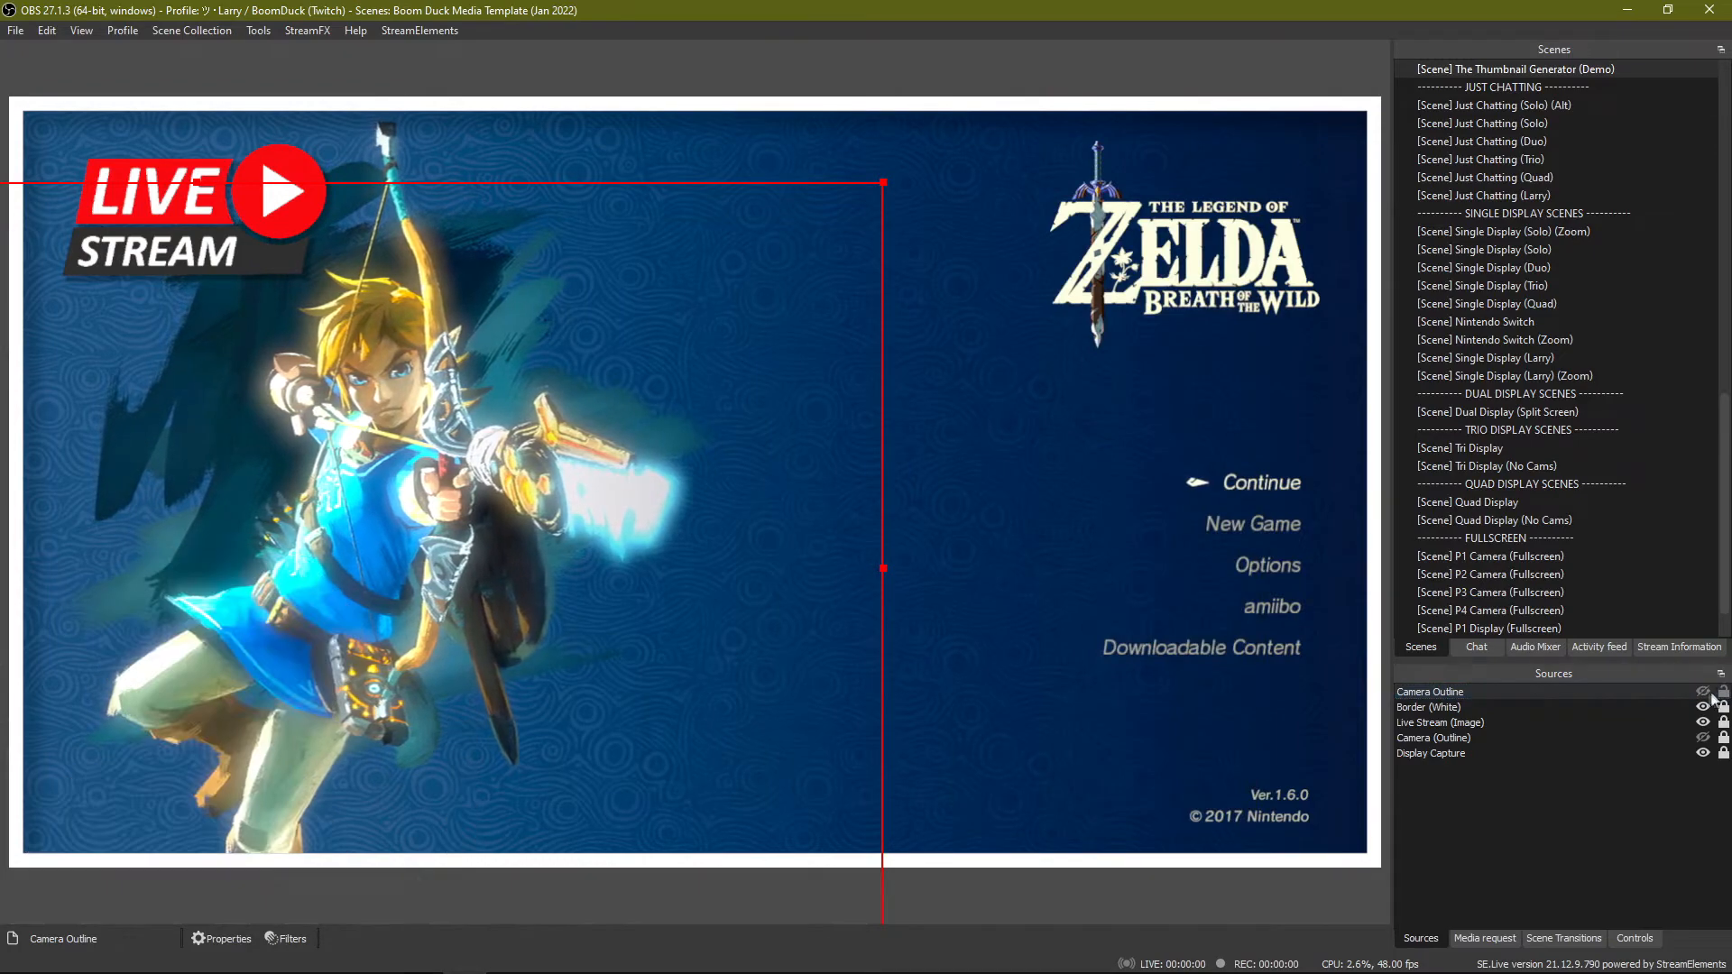
click(1704, 738)
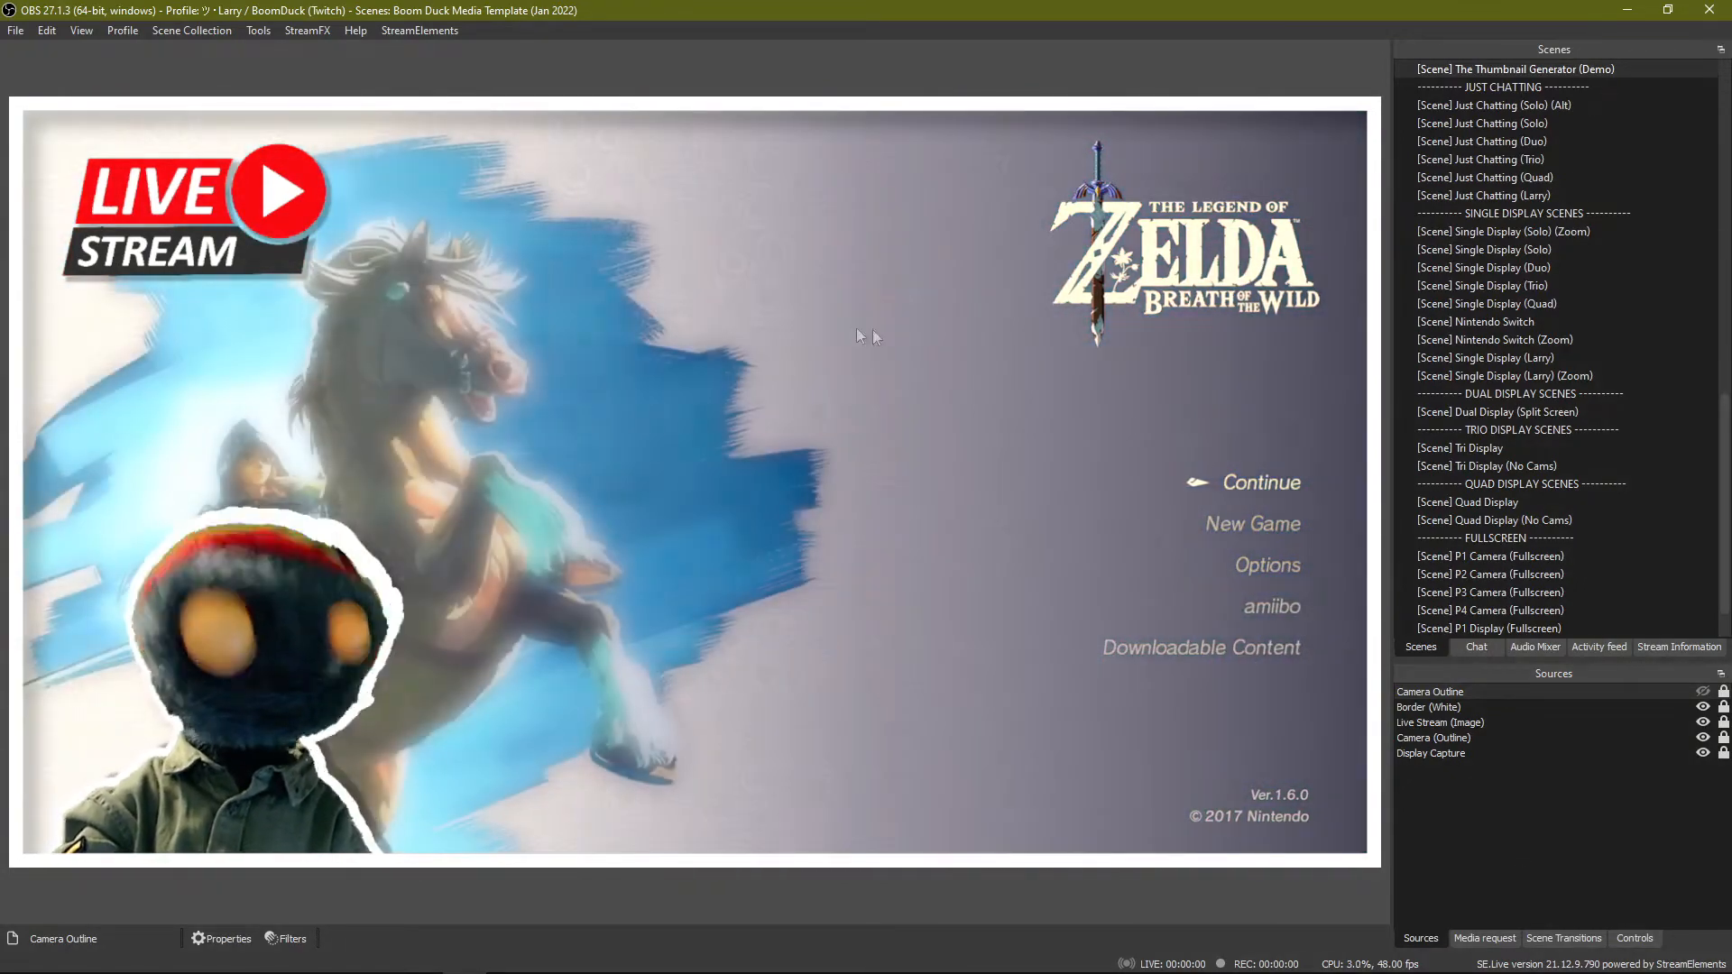
Take a screenshot of the preview with the Zelda title screen behind the outlined camera.
right_click(854, 326)
right_click(719, 484)
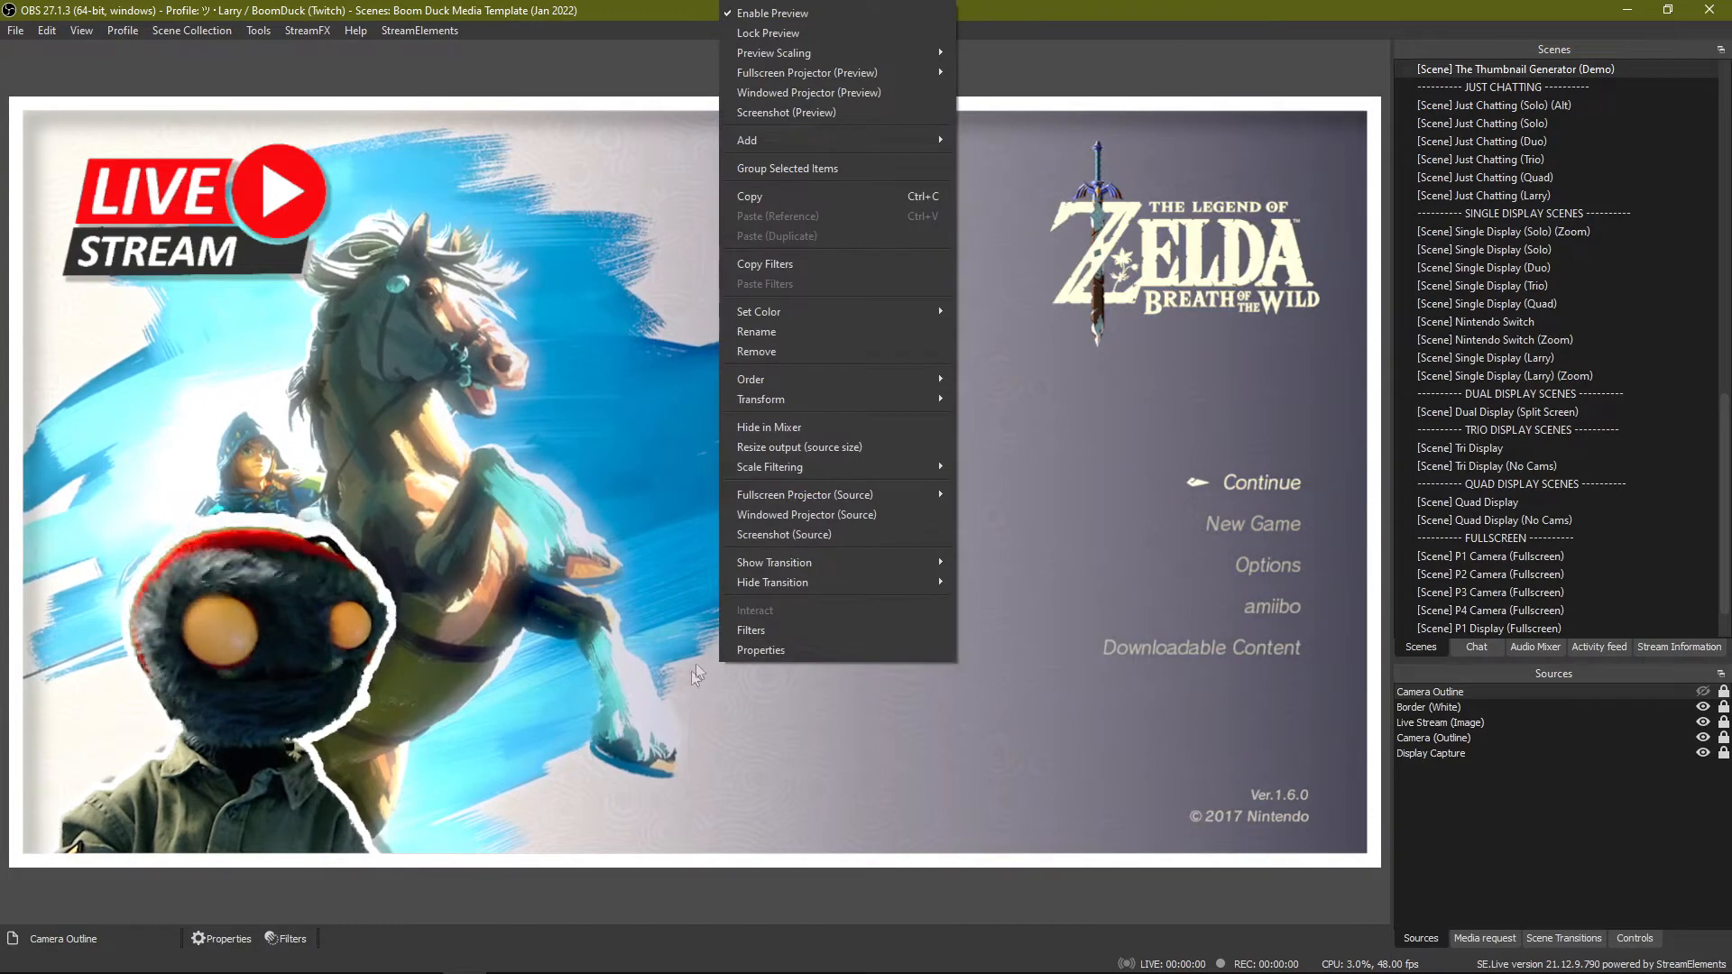
right_click(587, 542)
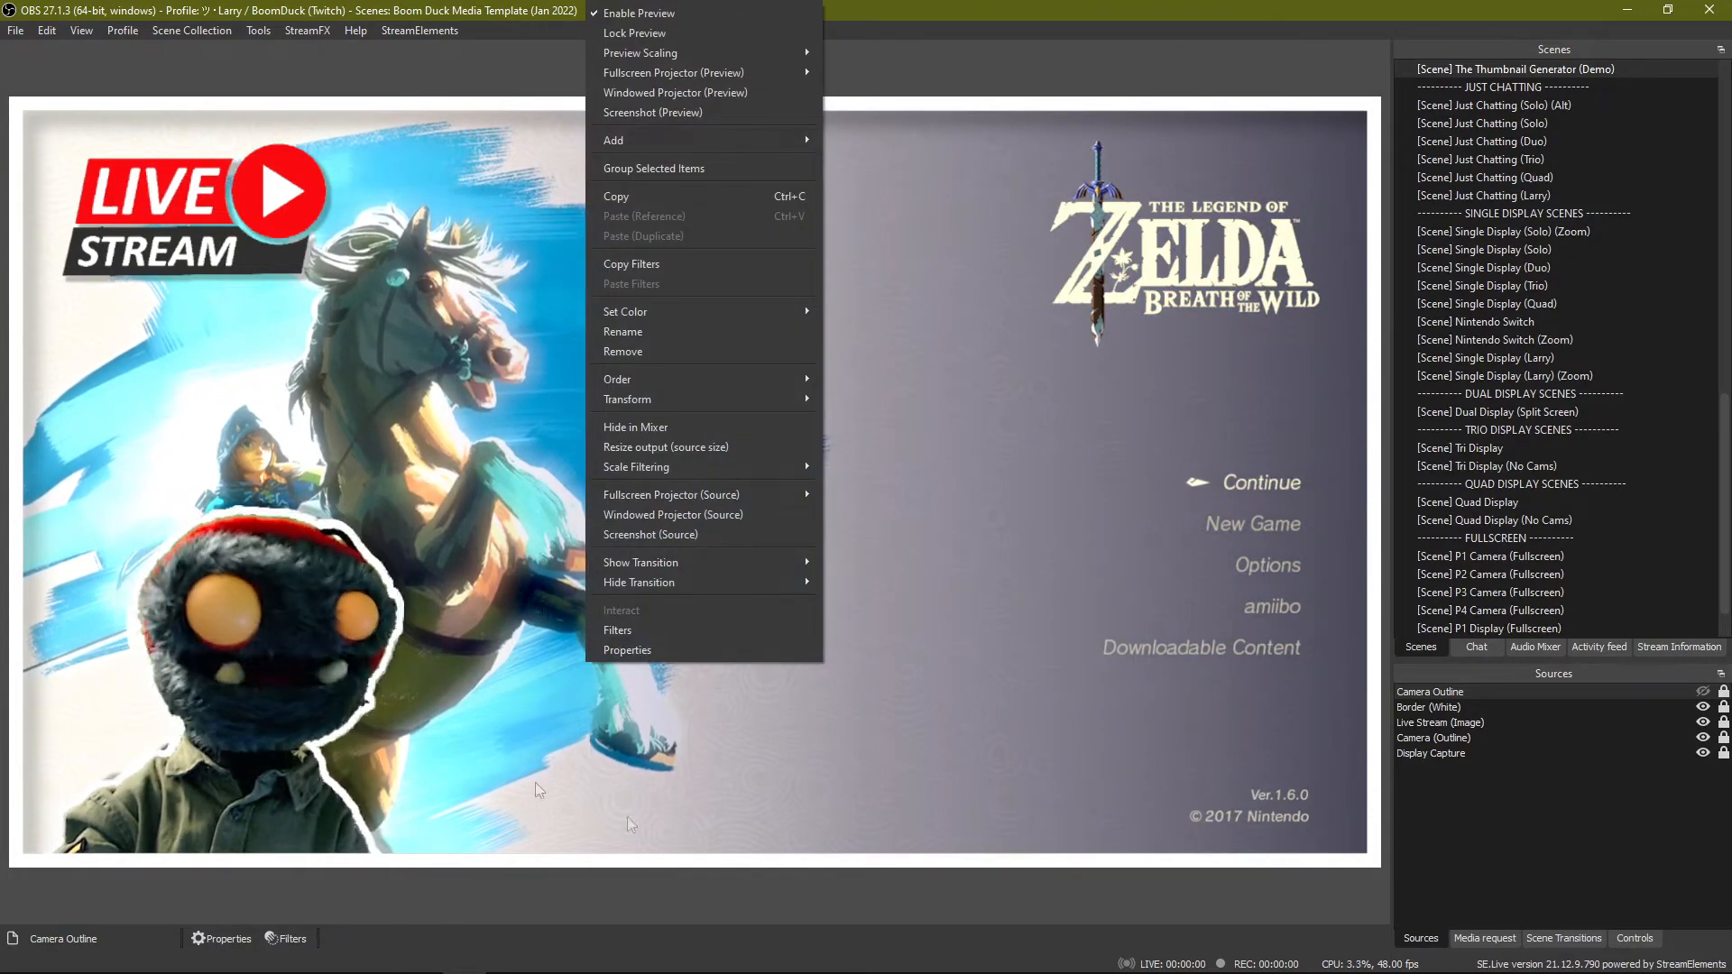
right_click(886, 538)
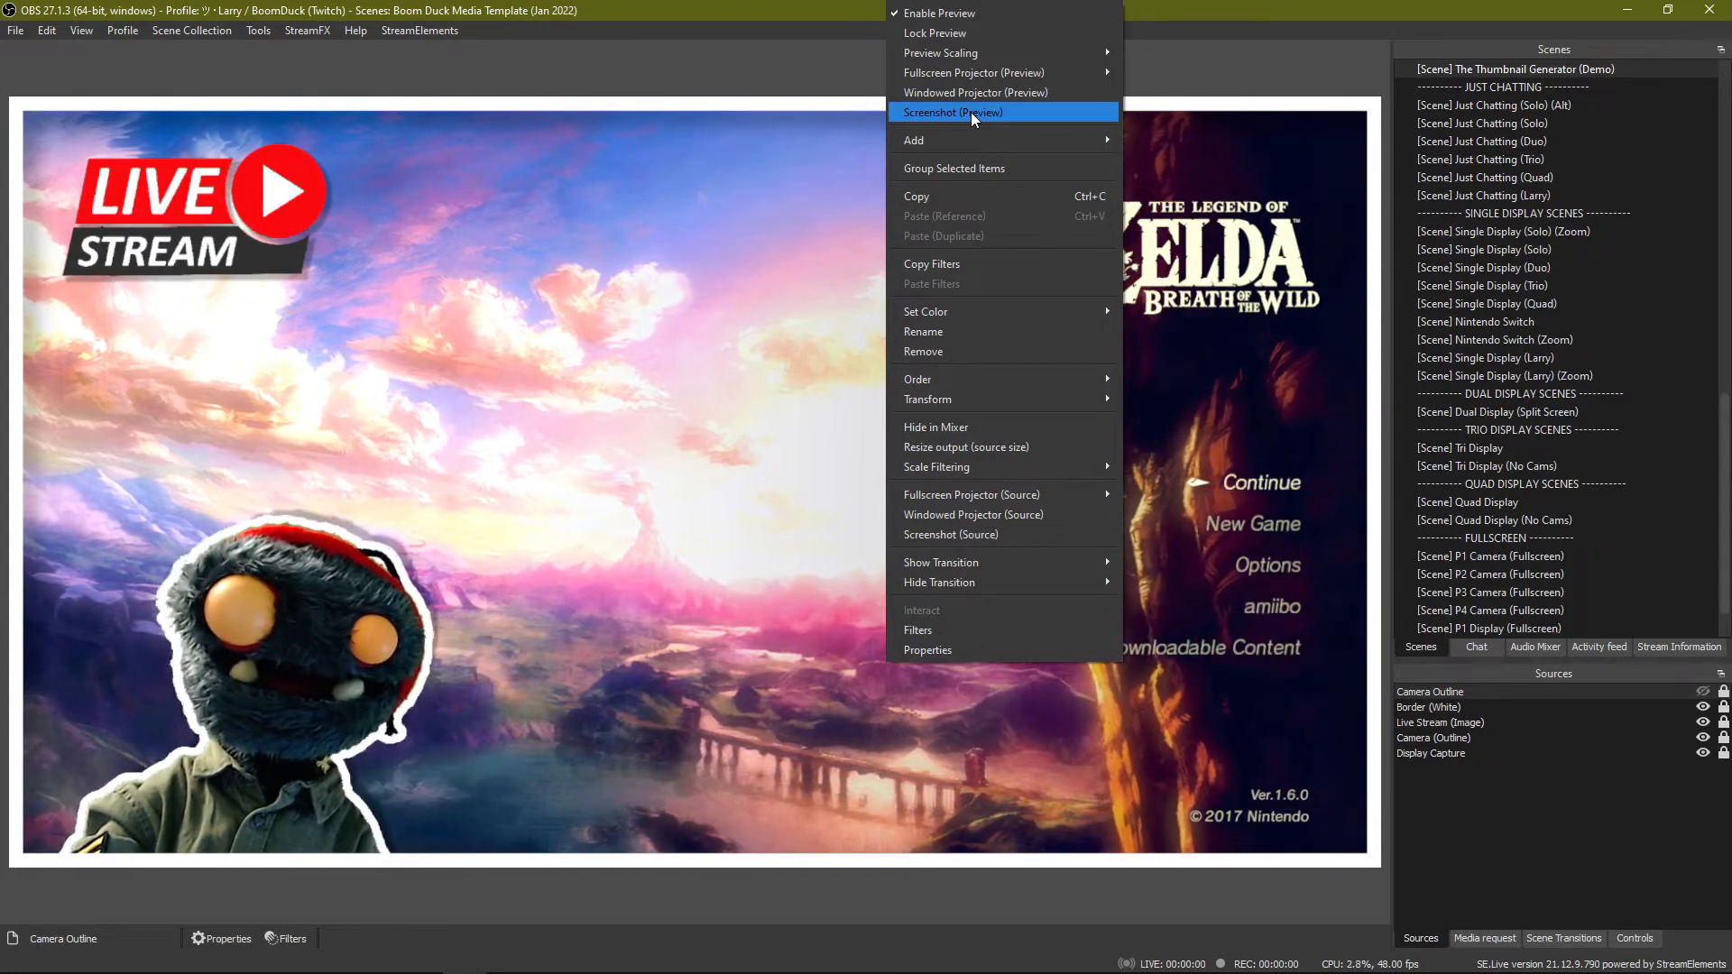
click(971, 112)
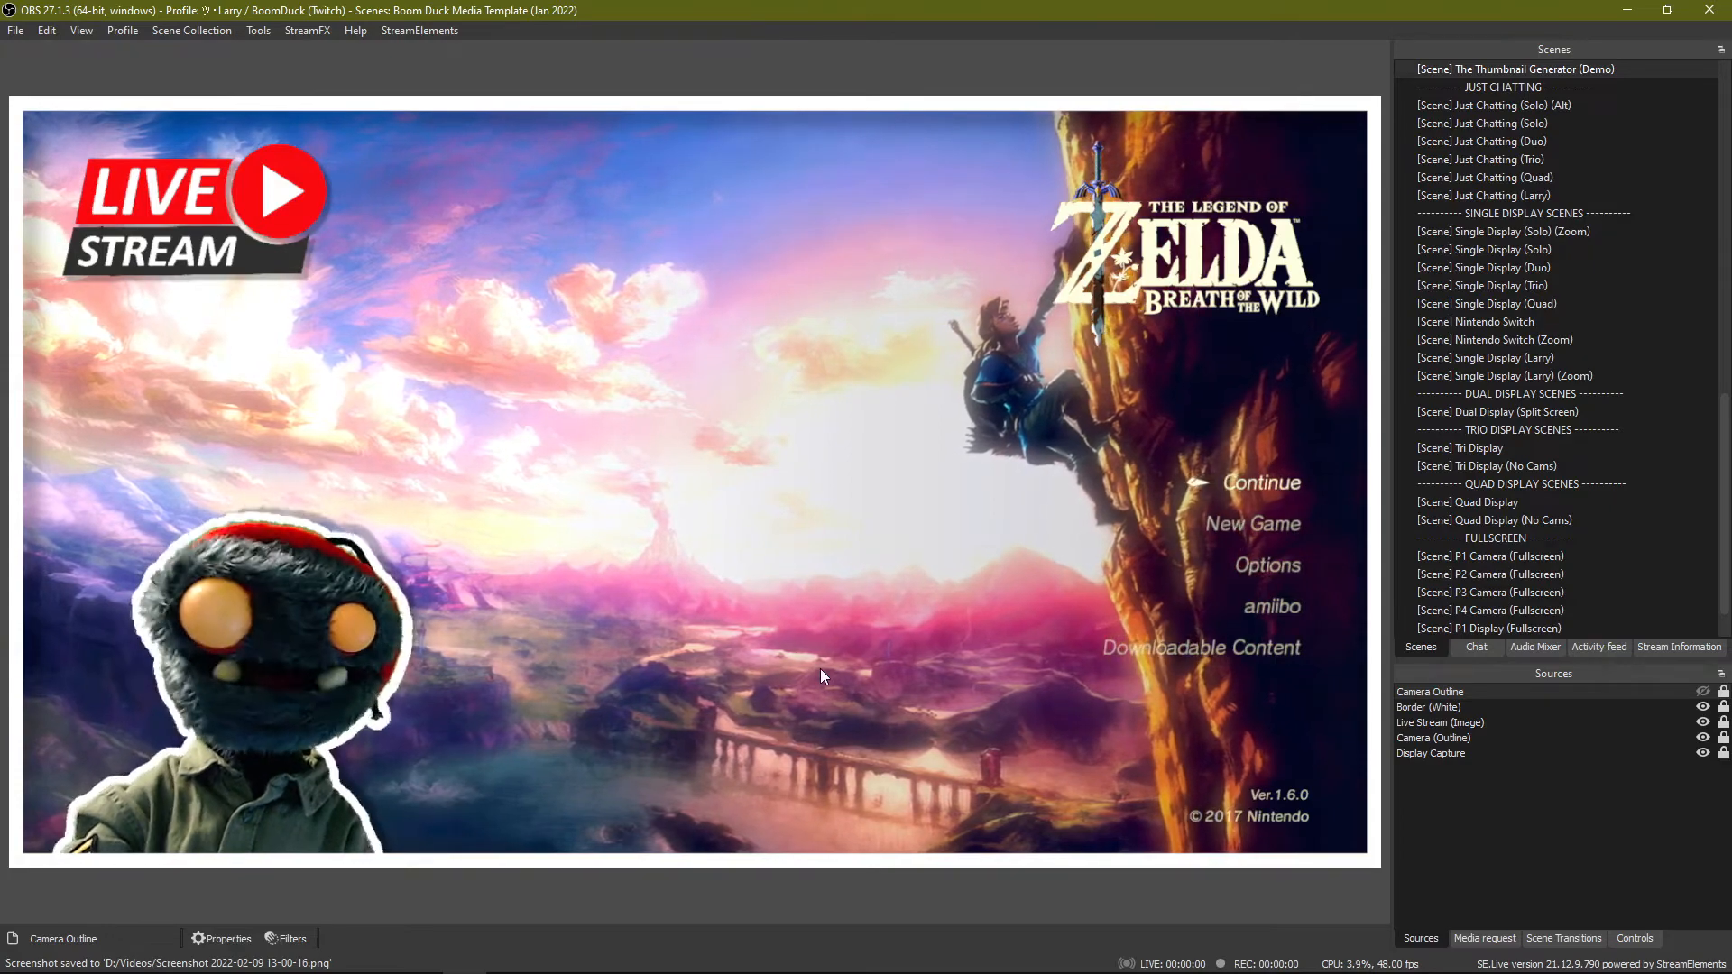
click(1636, 940)
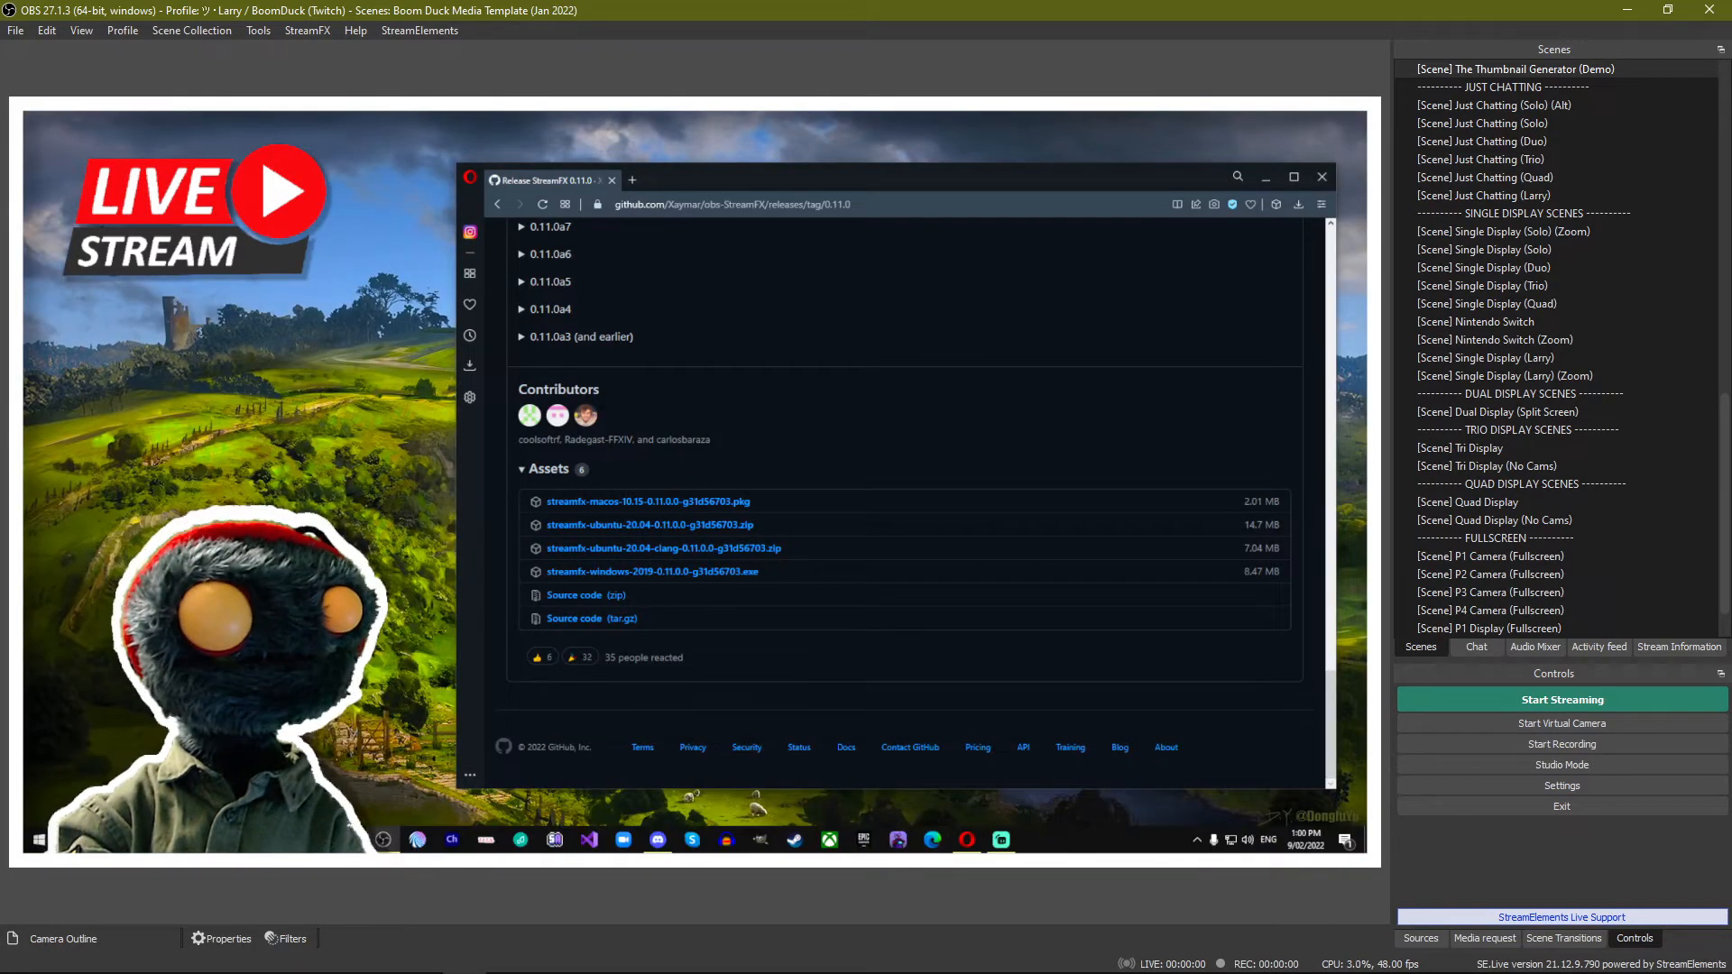
click(658, 843)
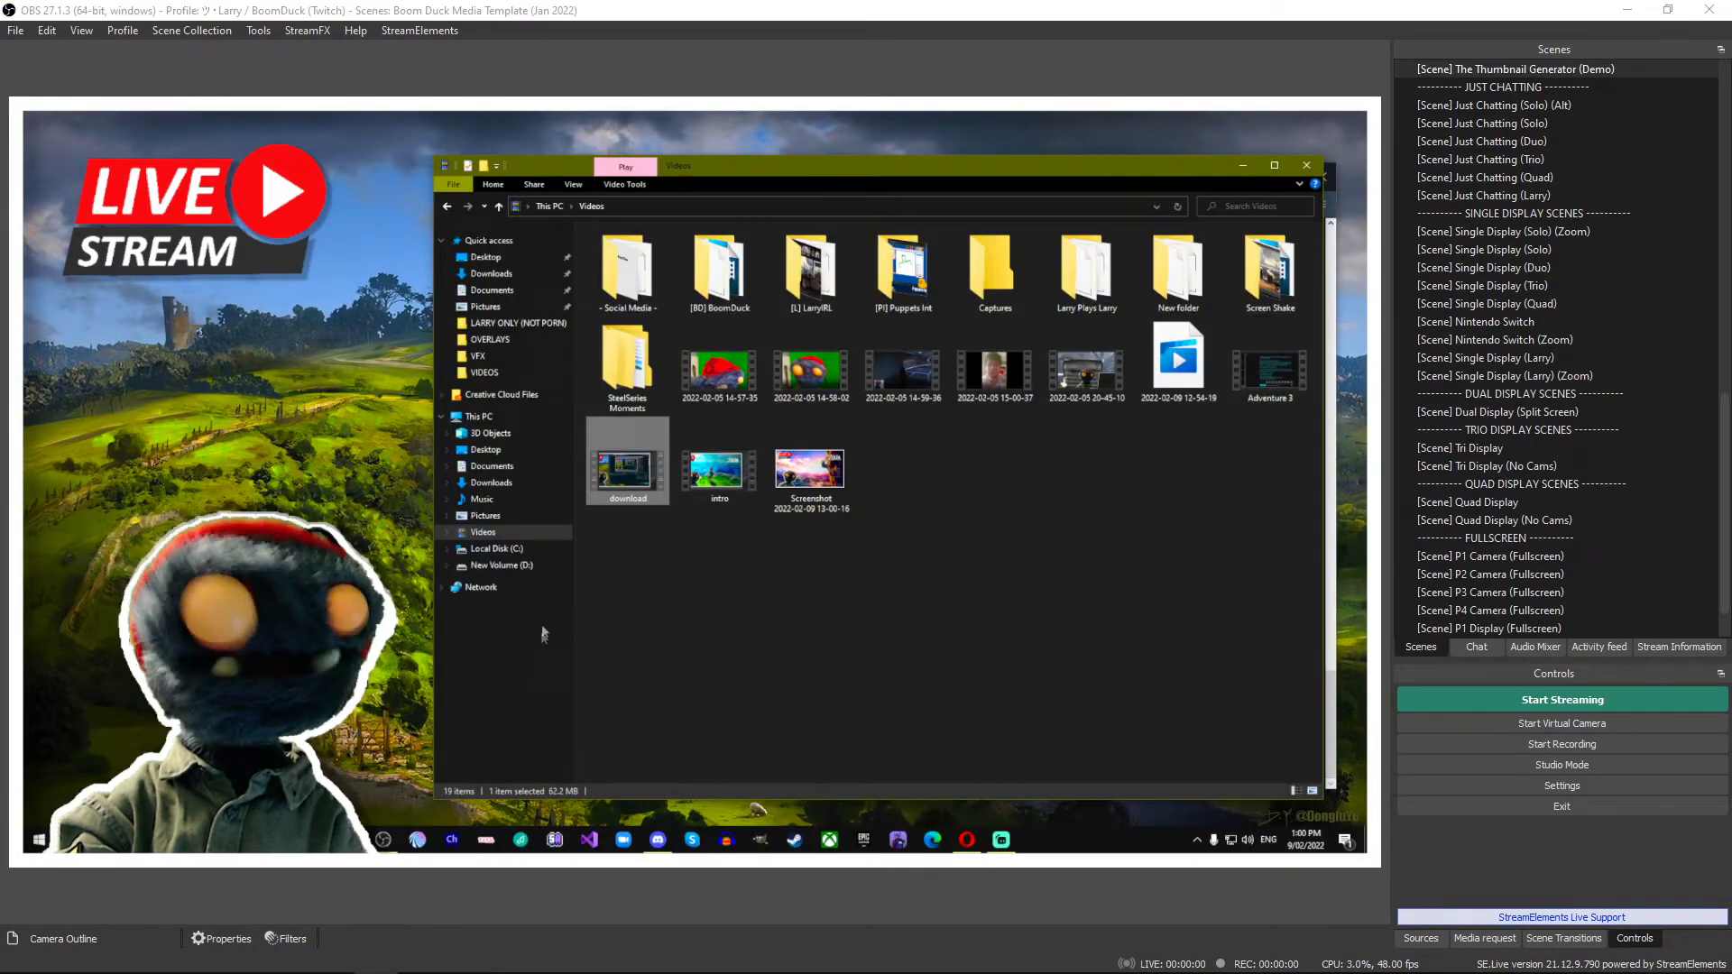
click(511, 520)
click(509, 536)
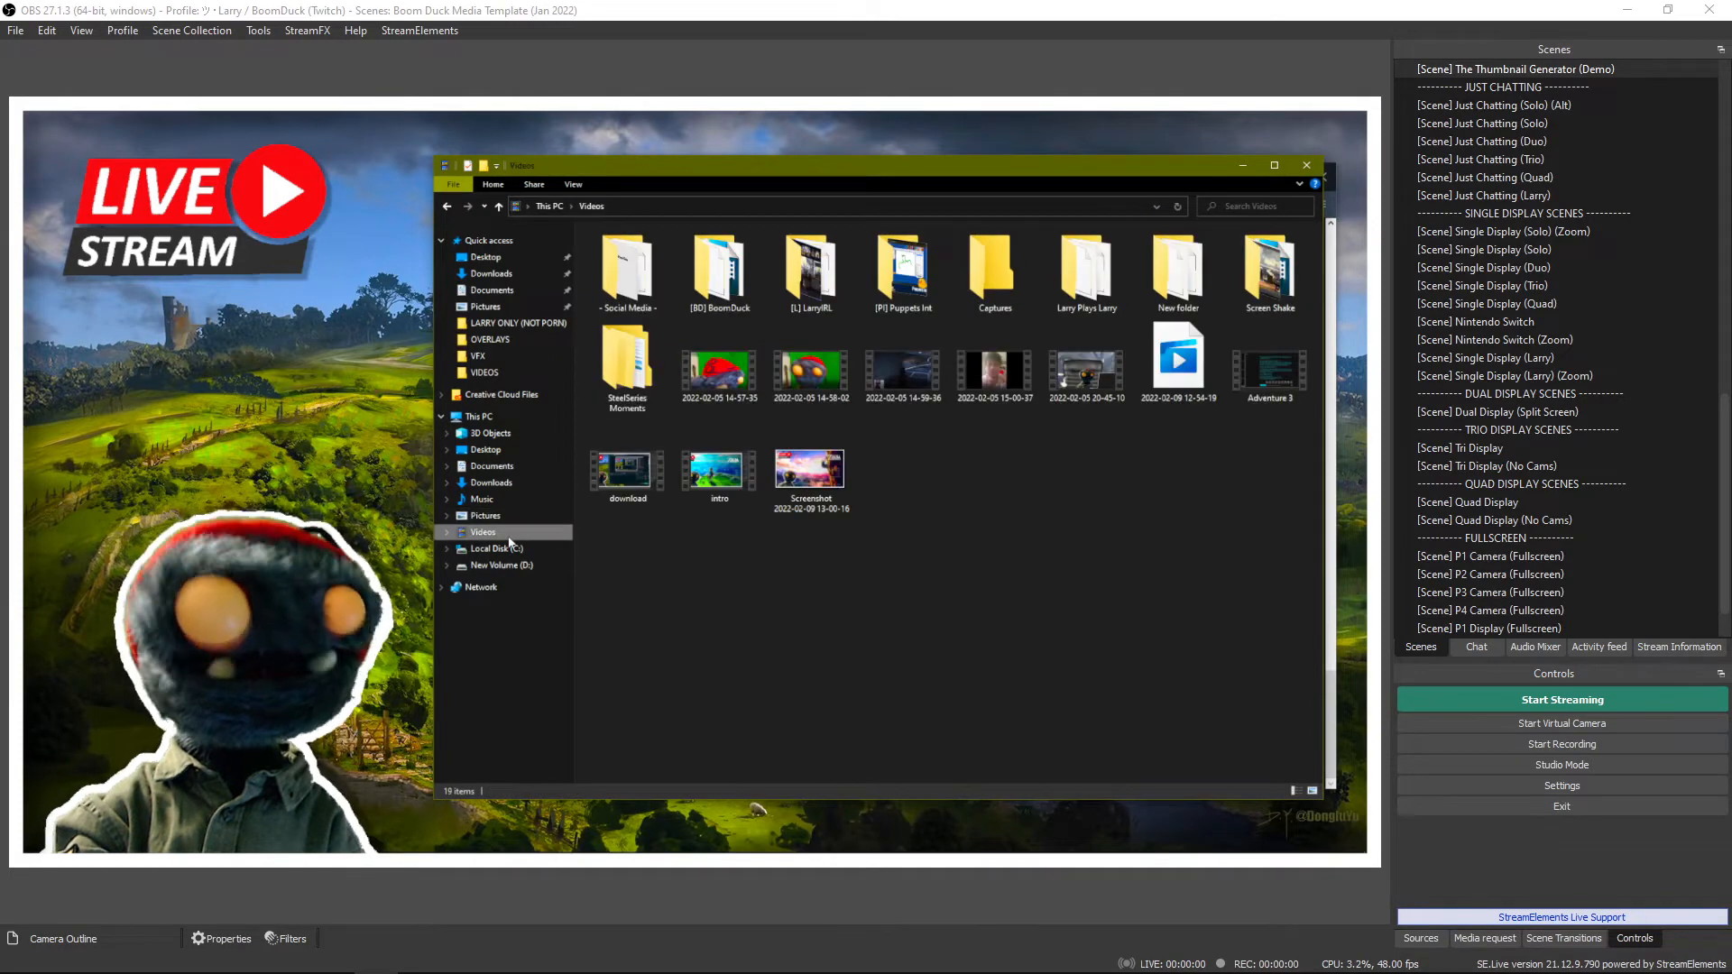
double_click(829, 484)
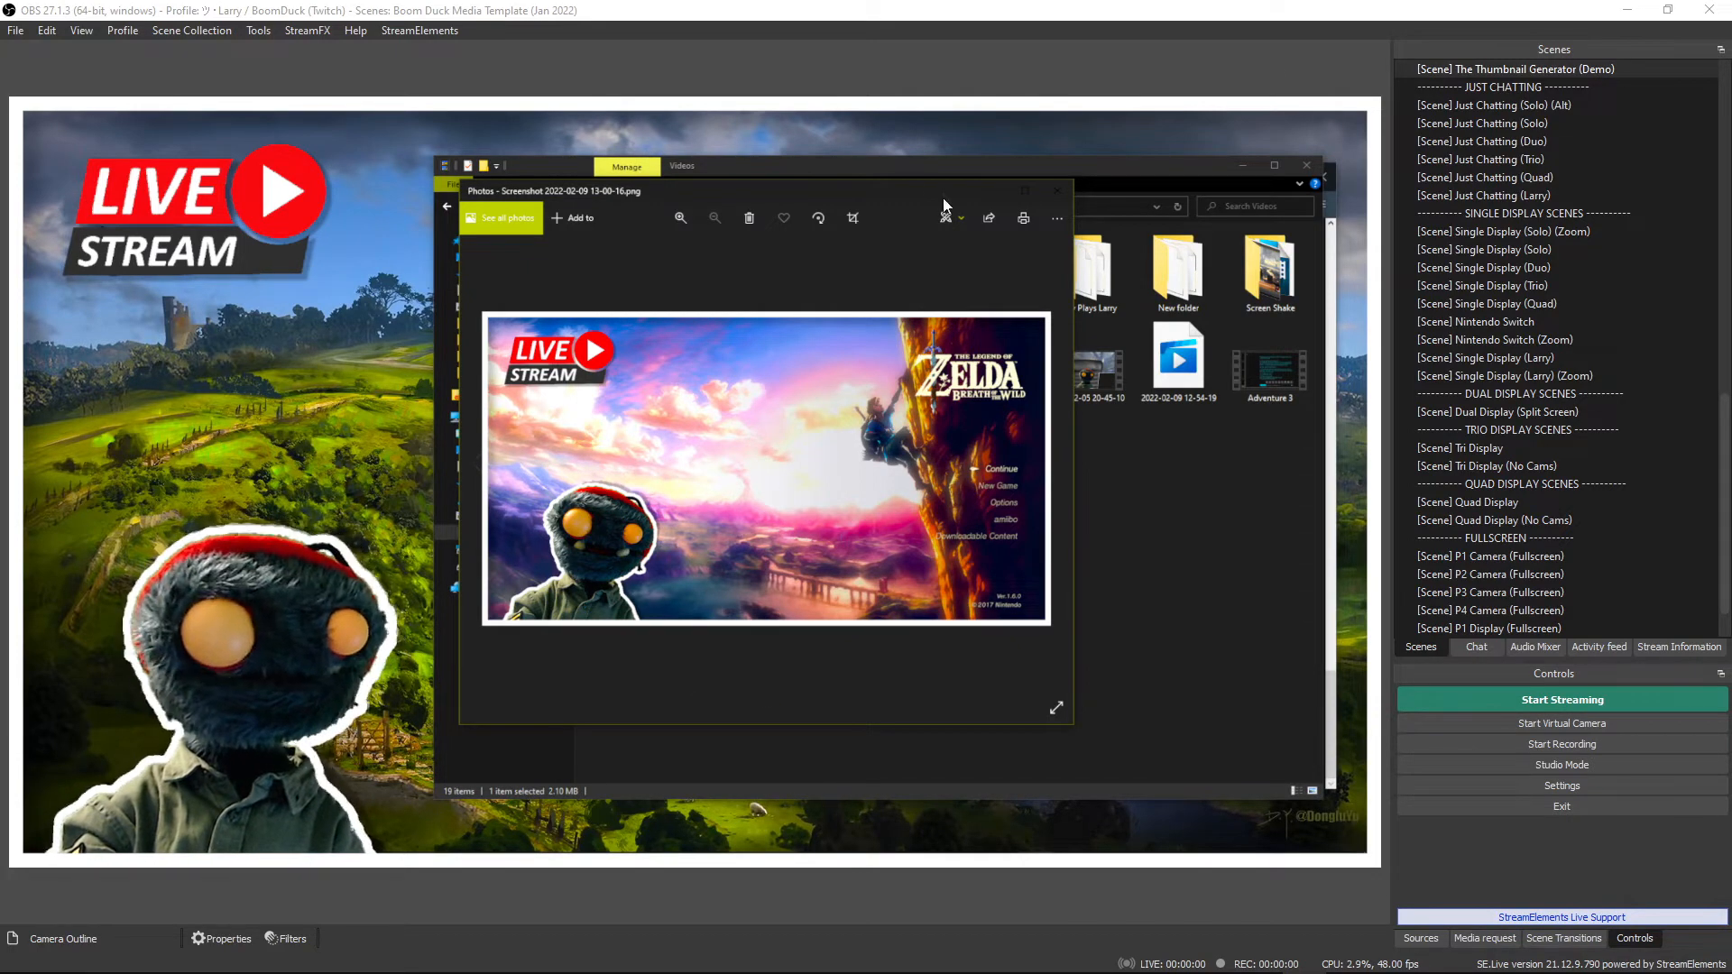
Take a second screenshot of the OBS preview while the opened thumbnail image is on display.
click(798, 136)
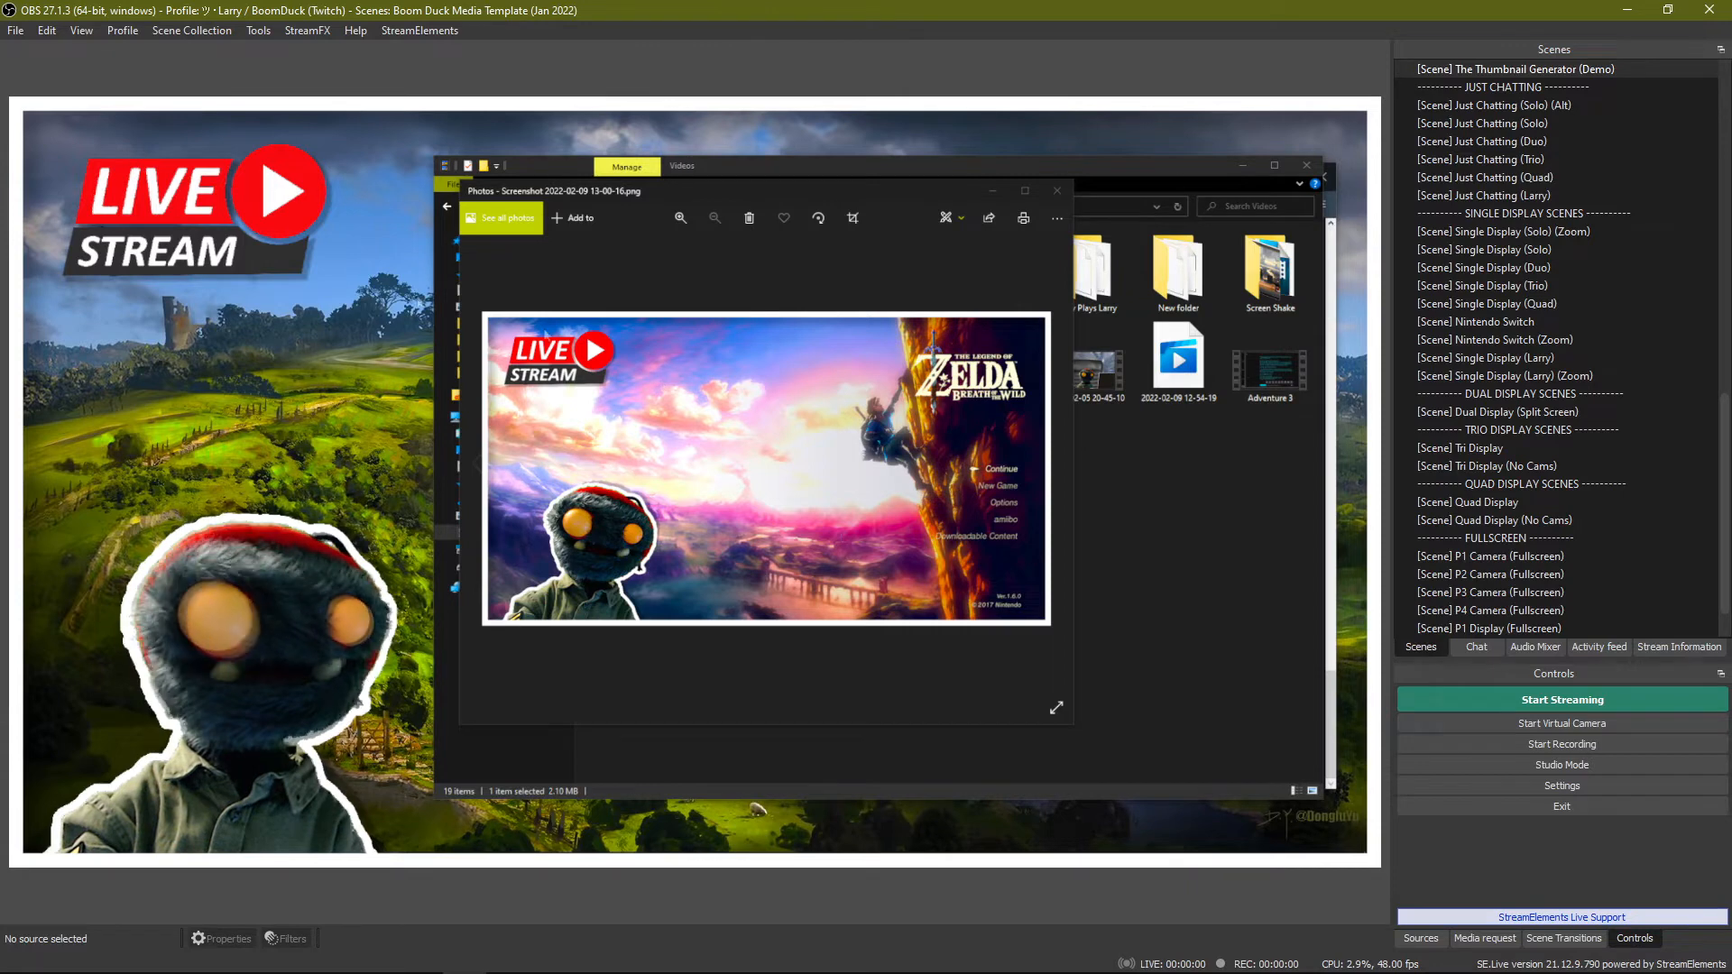
right_click(847, 332)
mouse_move(939, 400)
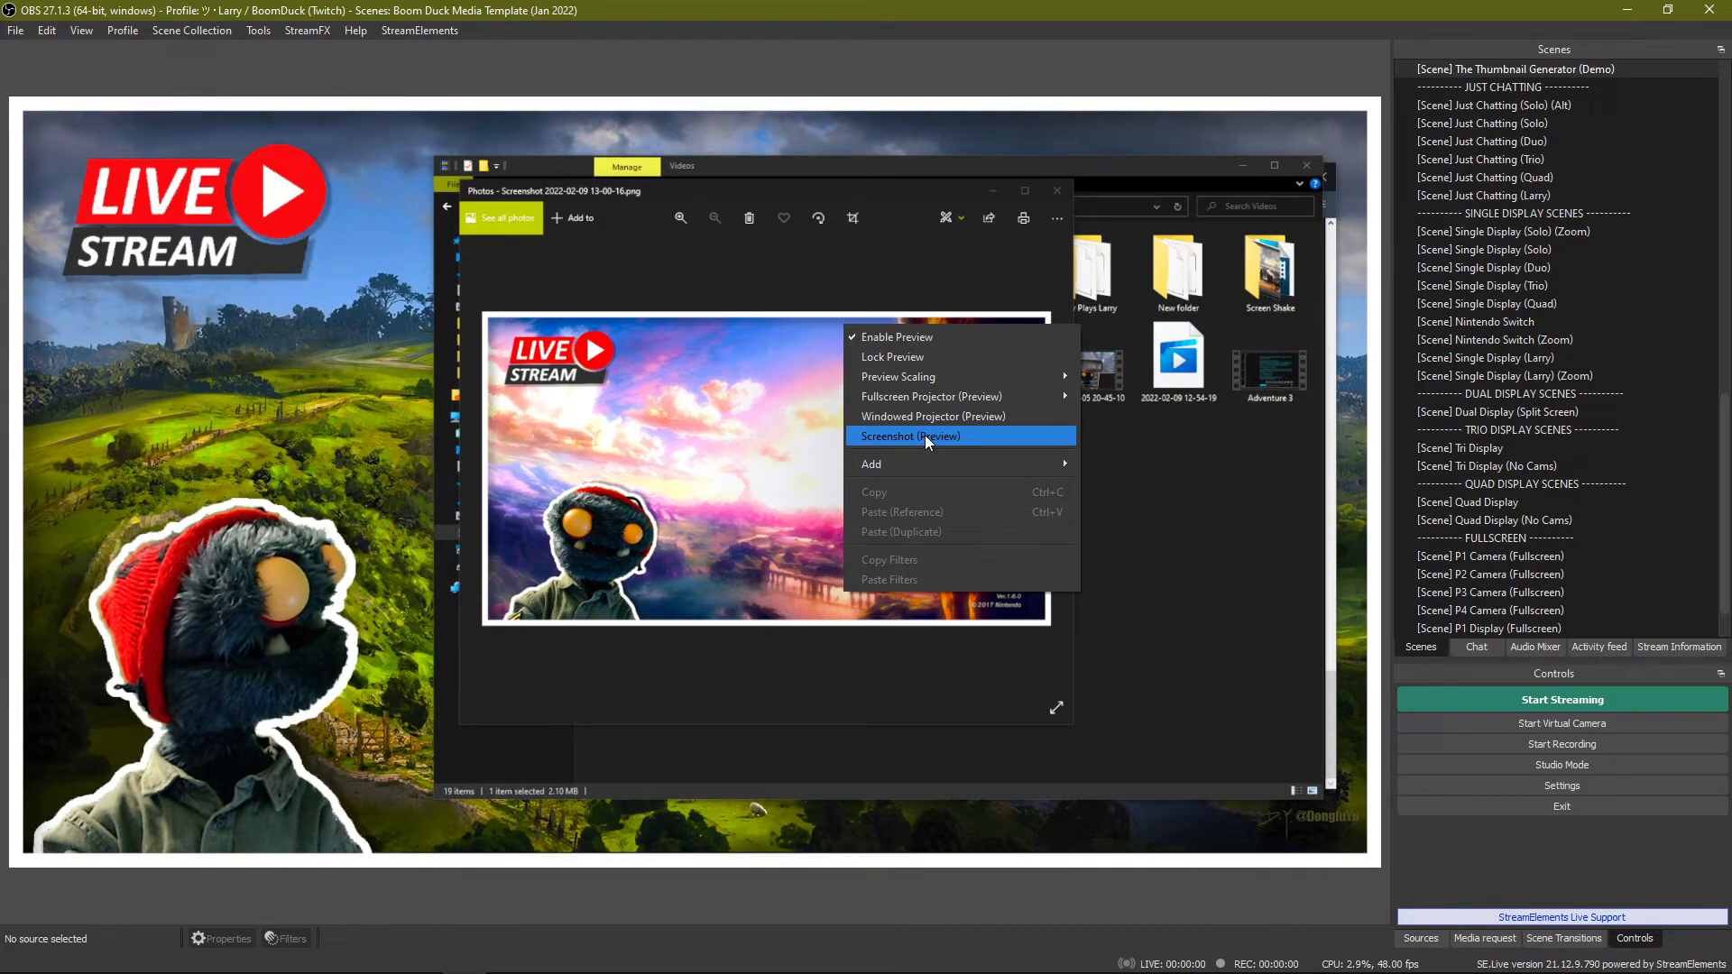
click(927, 437)
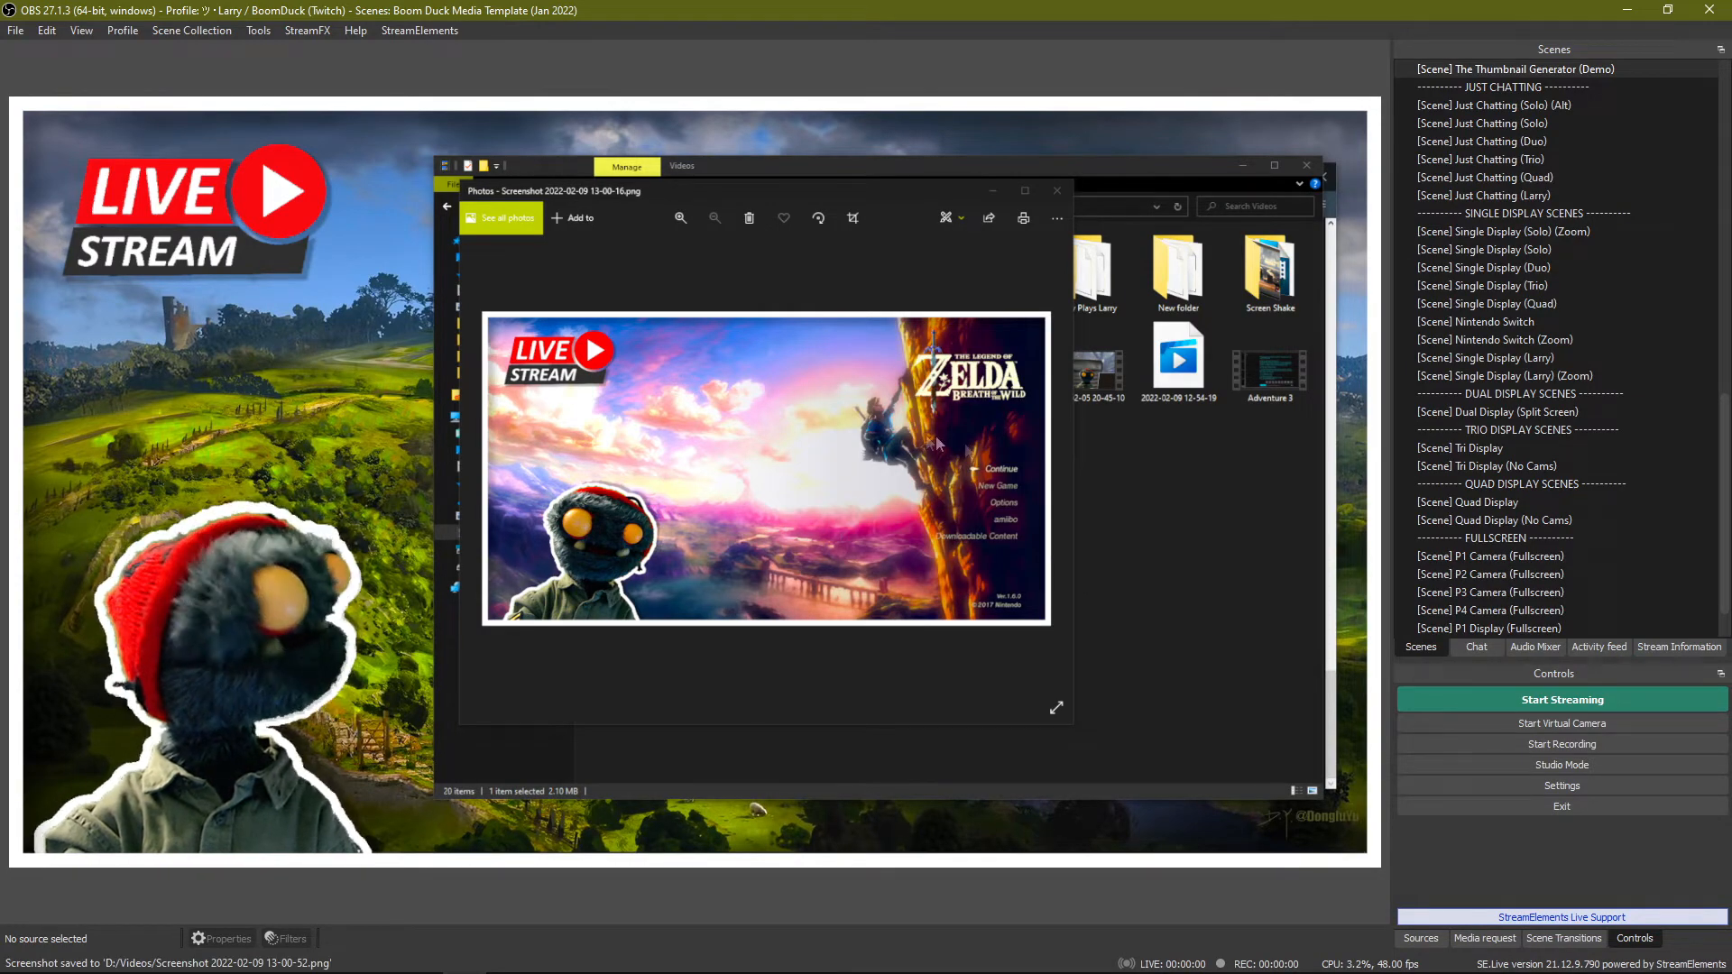
click(1057, 190)
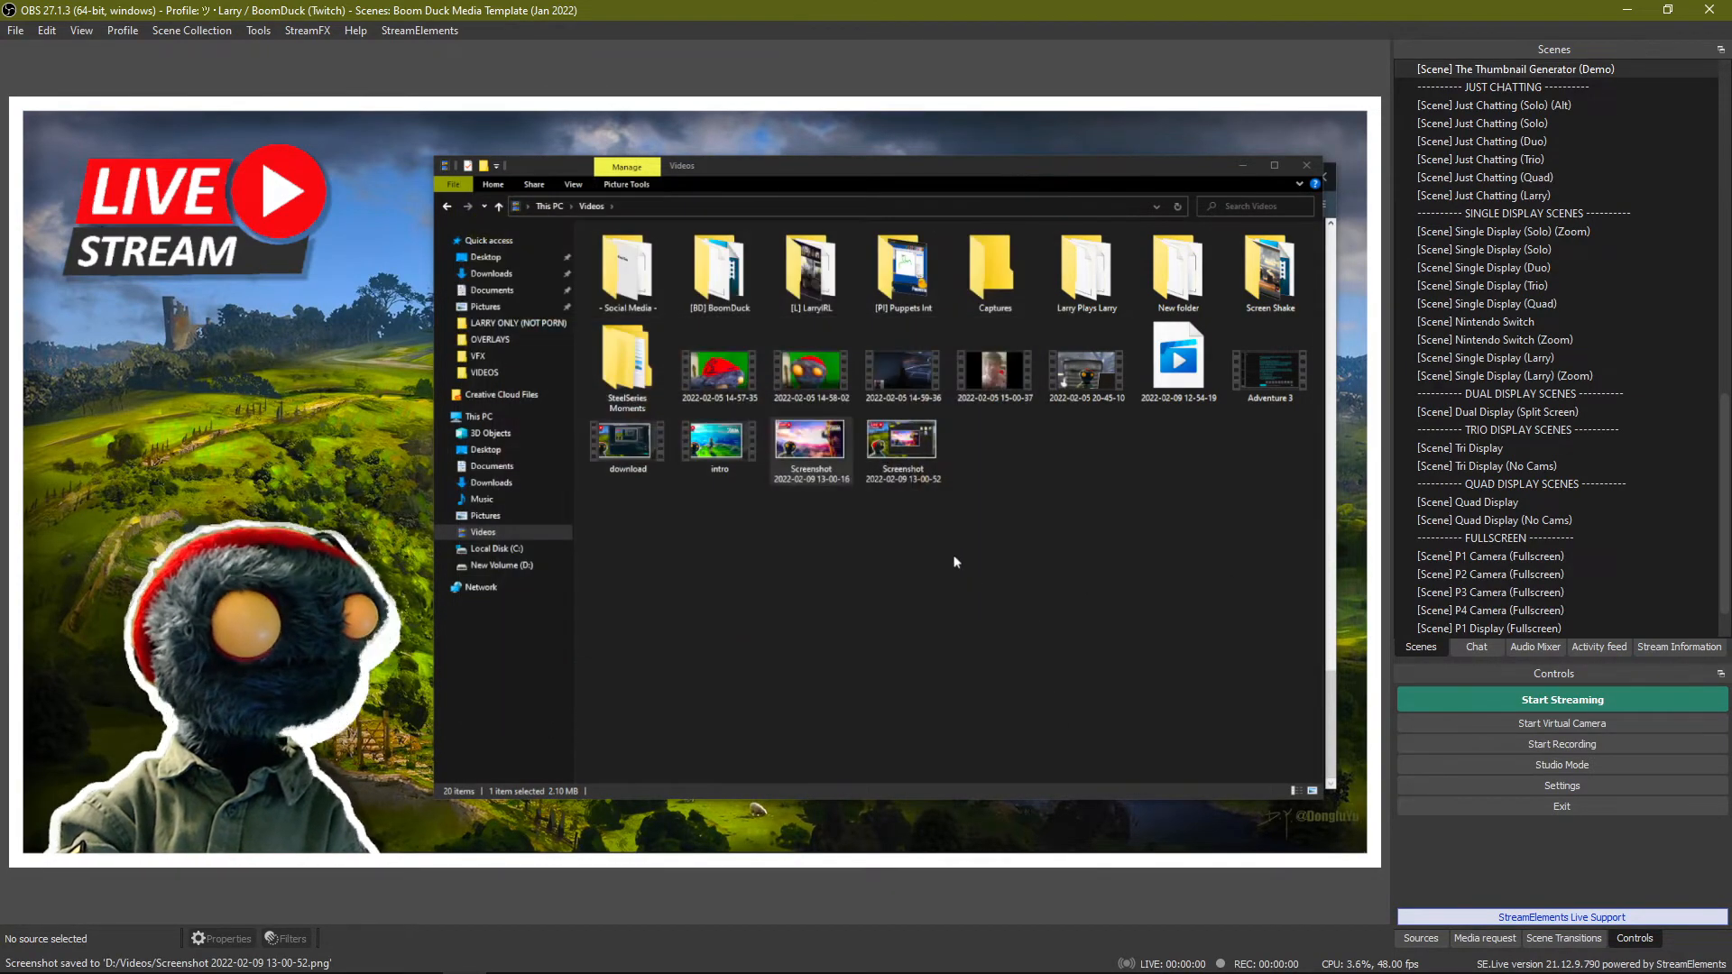
double_click(910, 458)
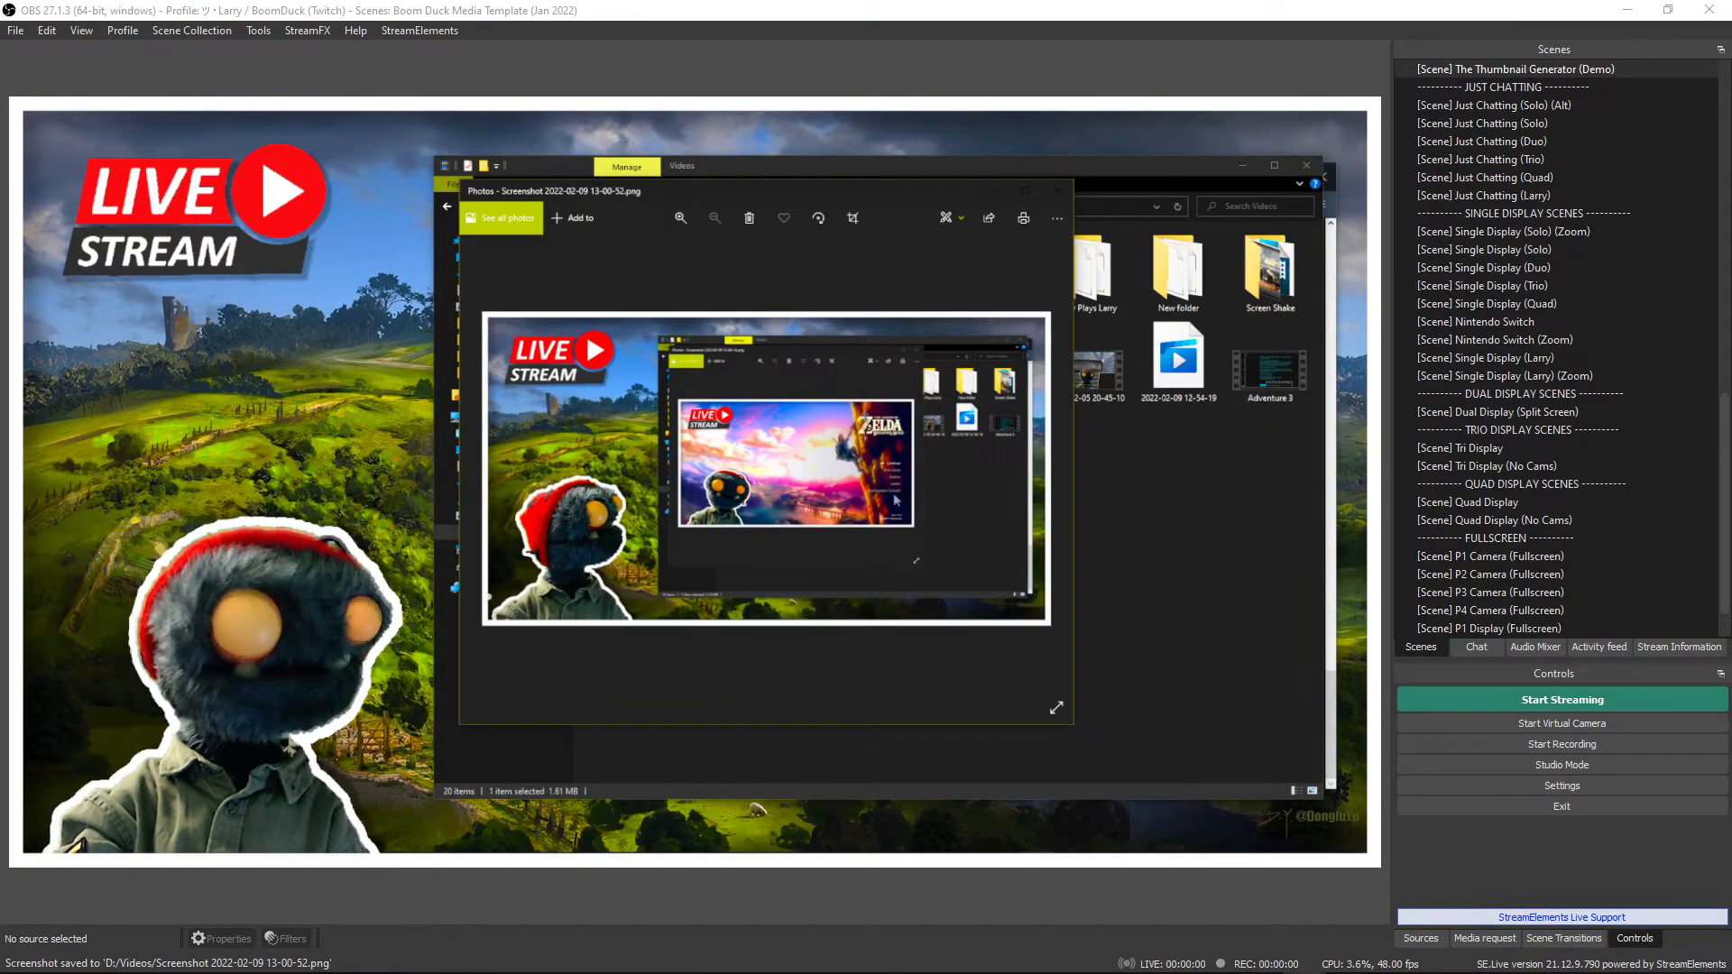
click(484, 467)
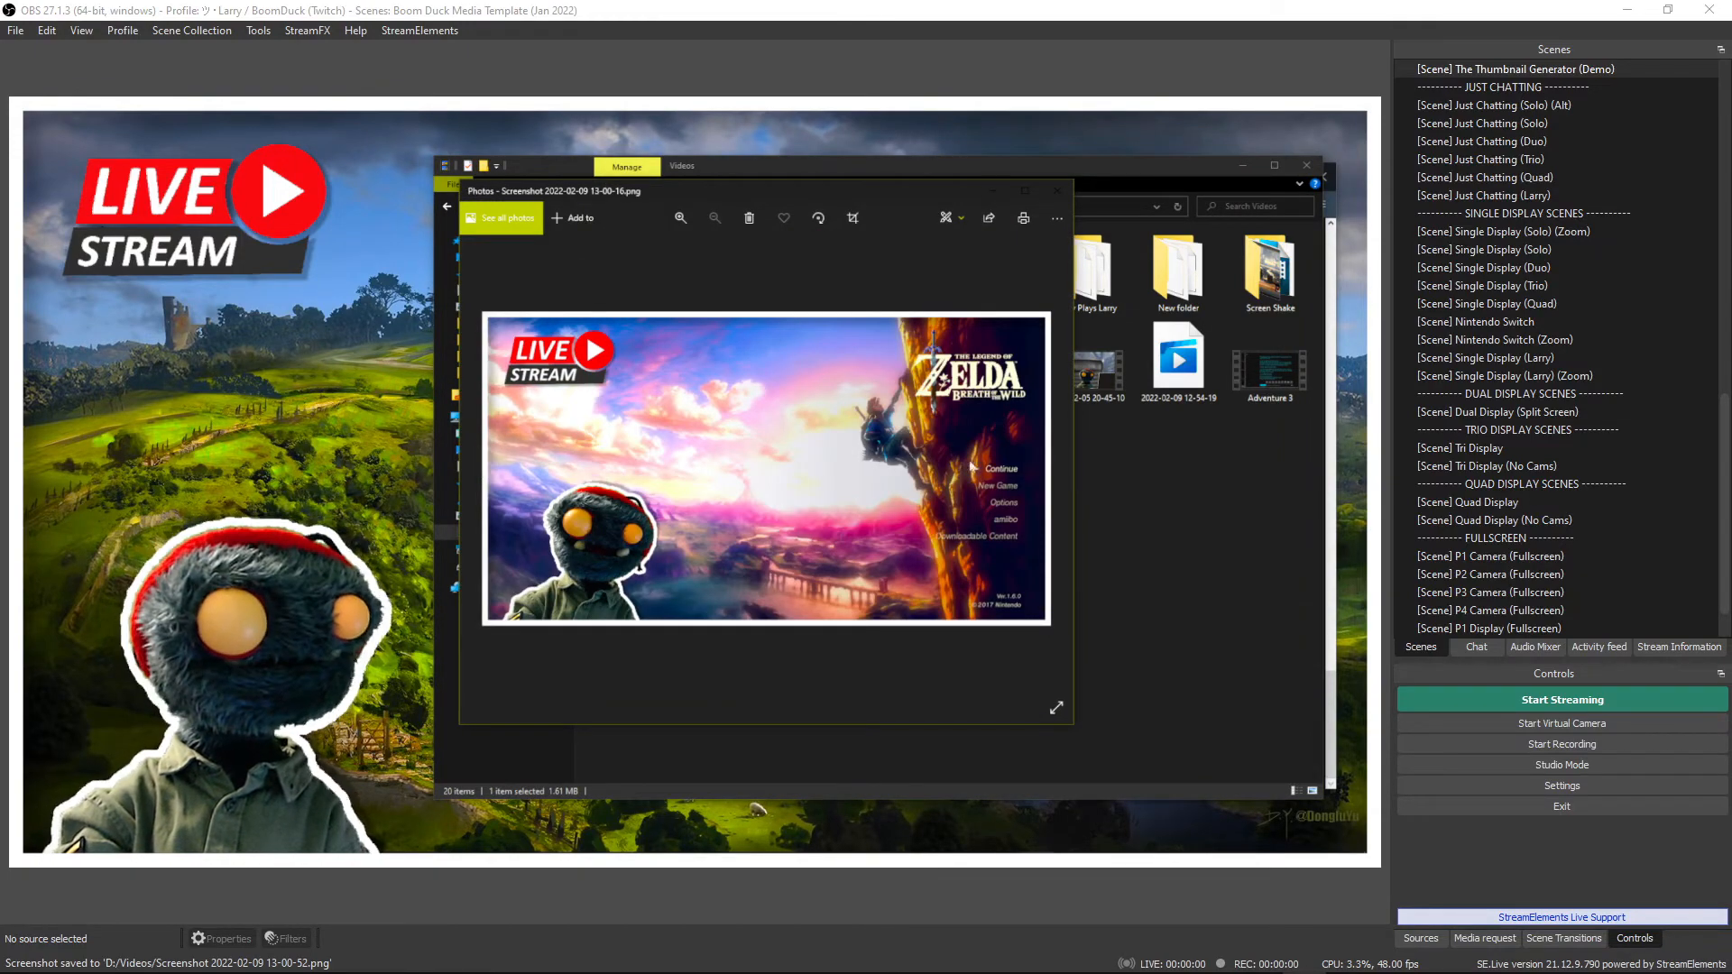
click(1054, 466)
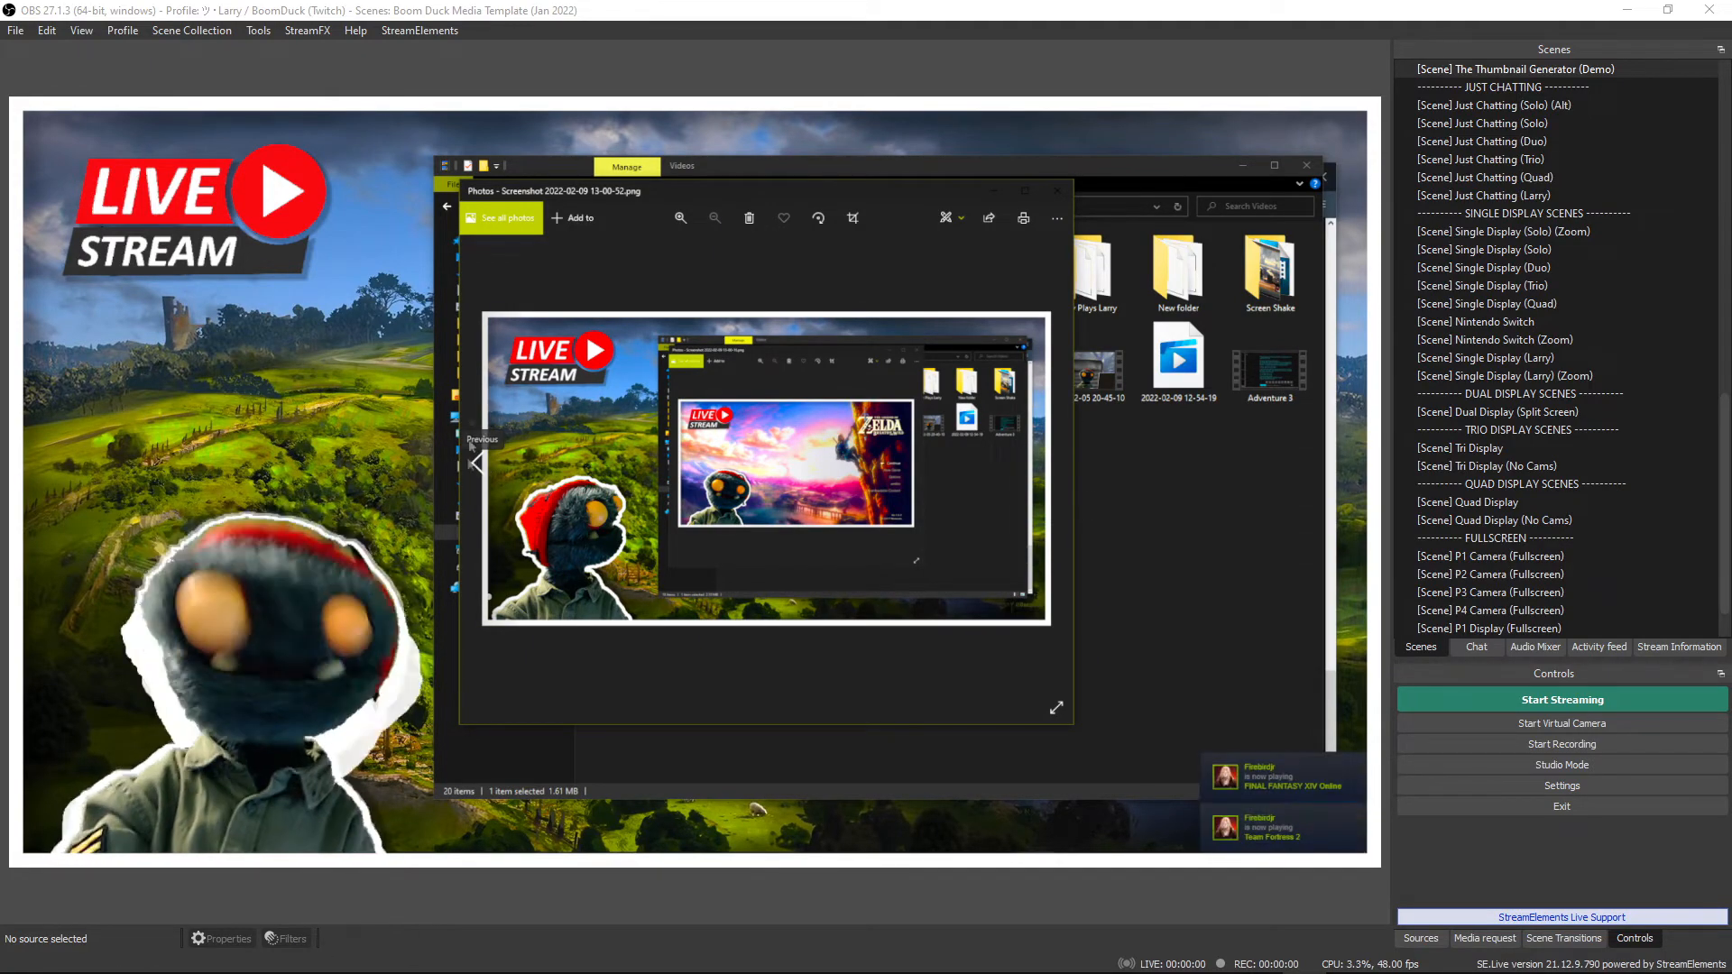
click(1058, 193)
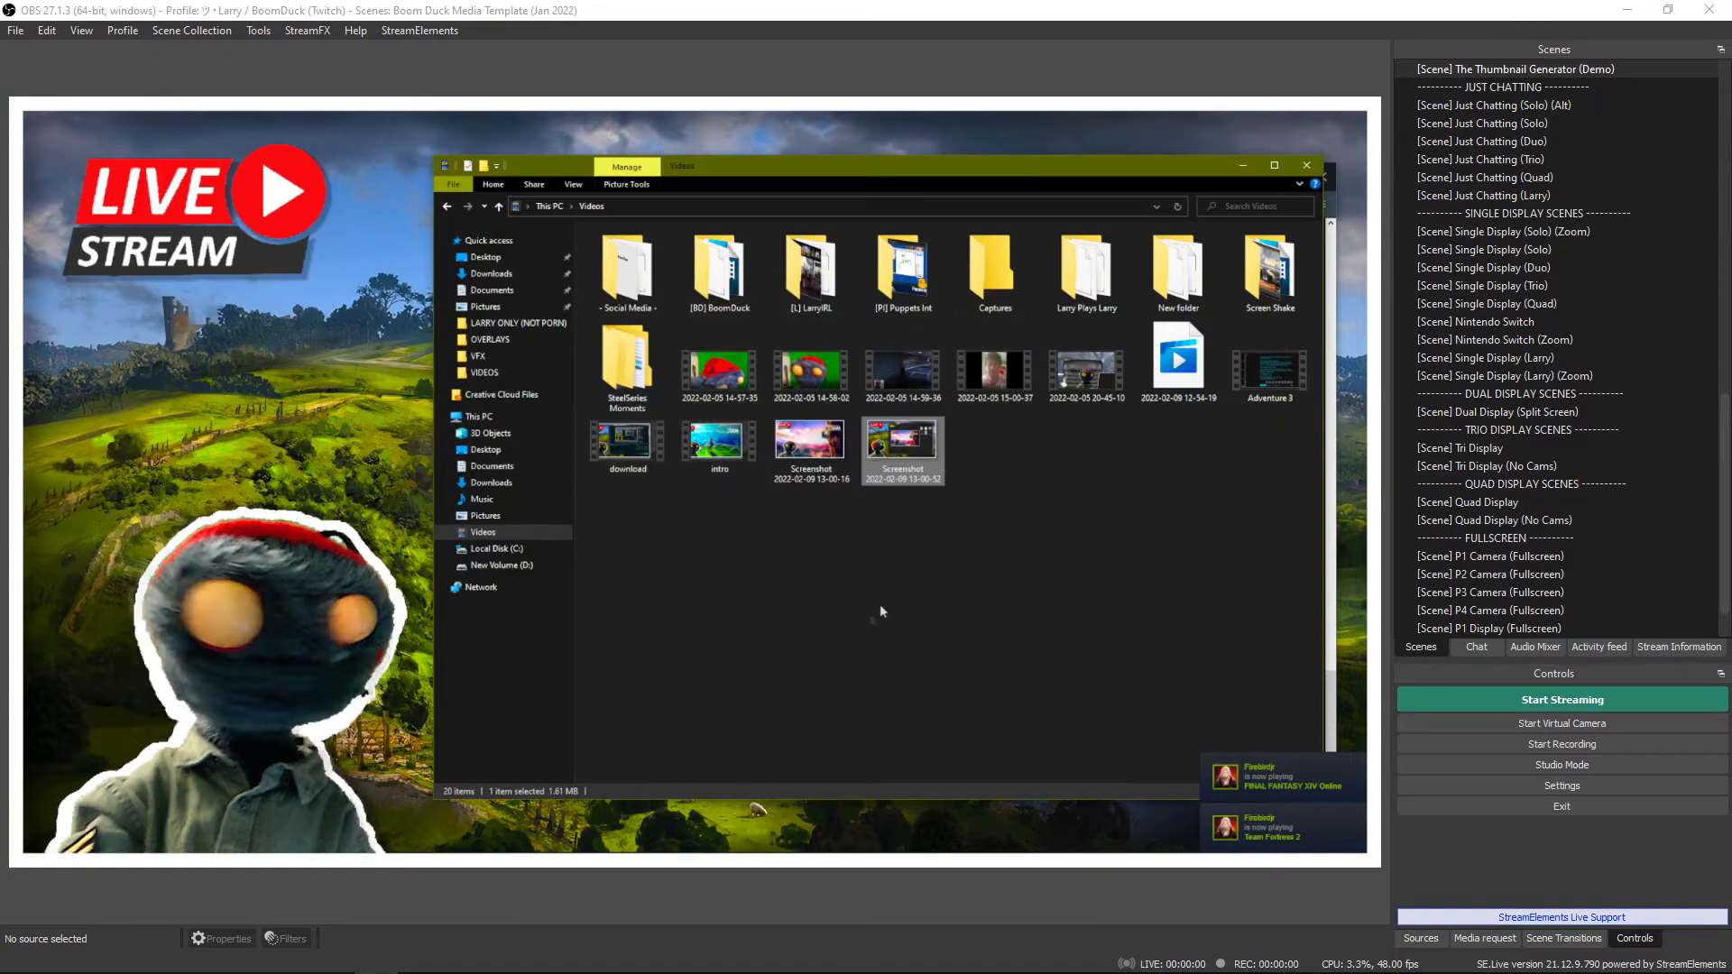
Bring up the preview's screenshot option with the Zelda title screen on display.
right_click(733, 567)
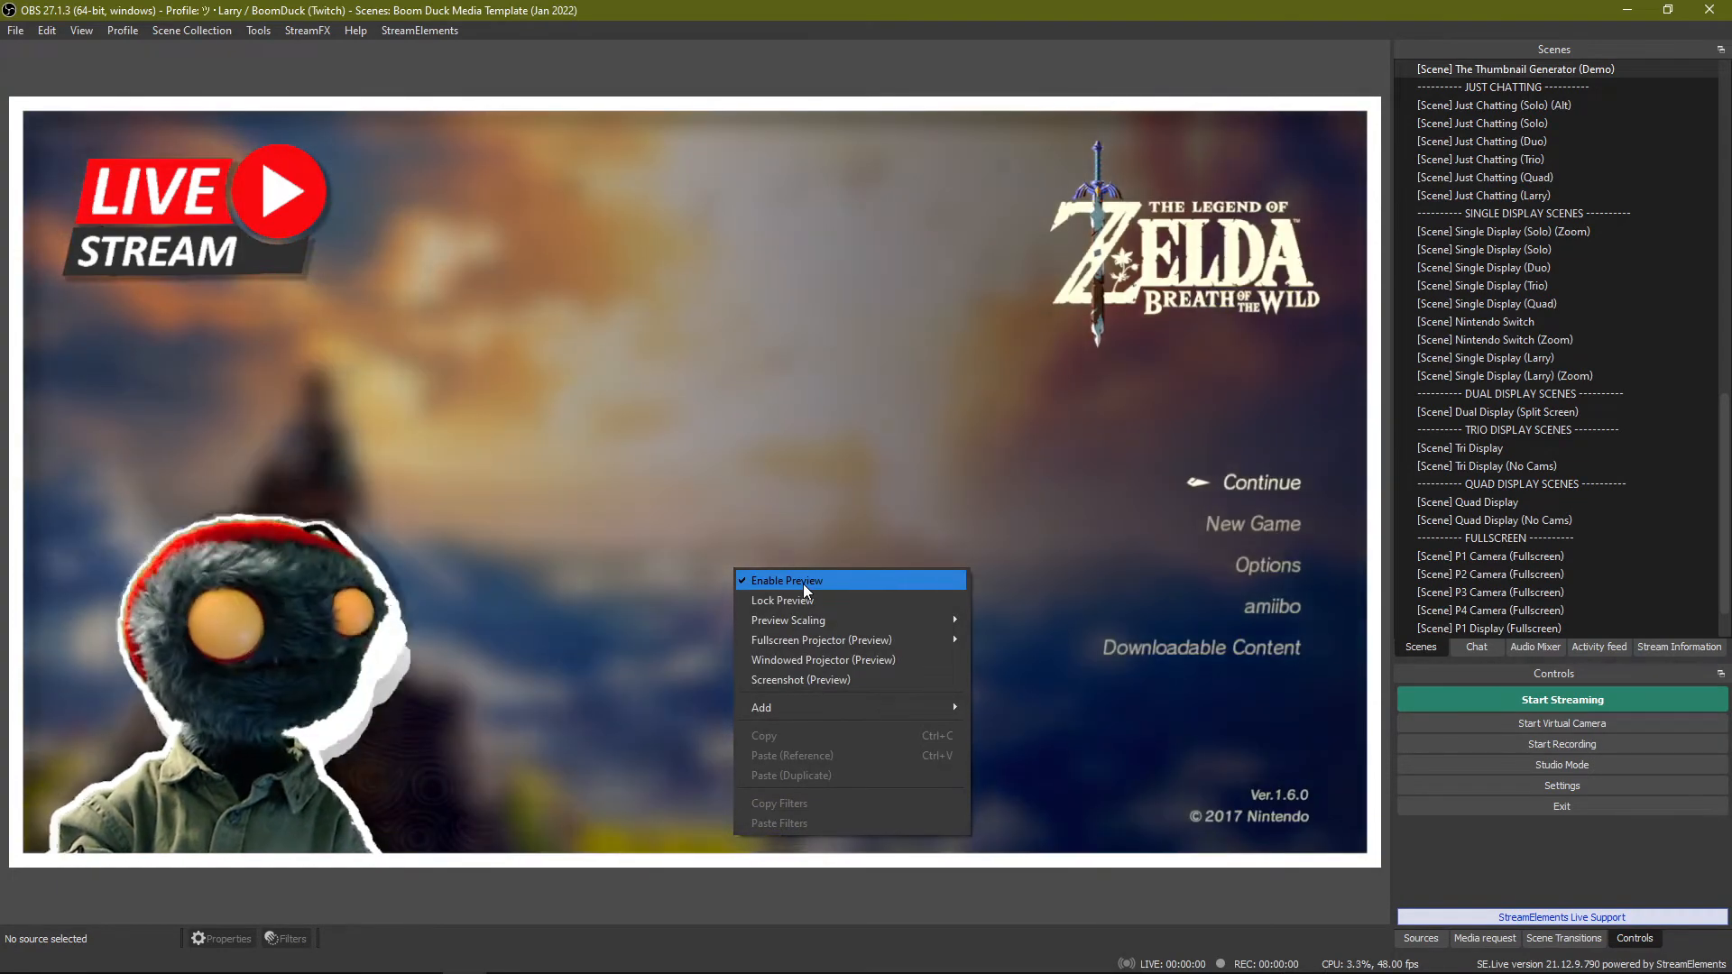
right_click(738, 305)
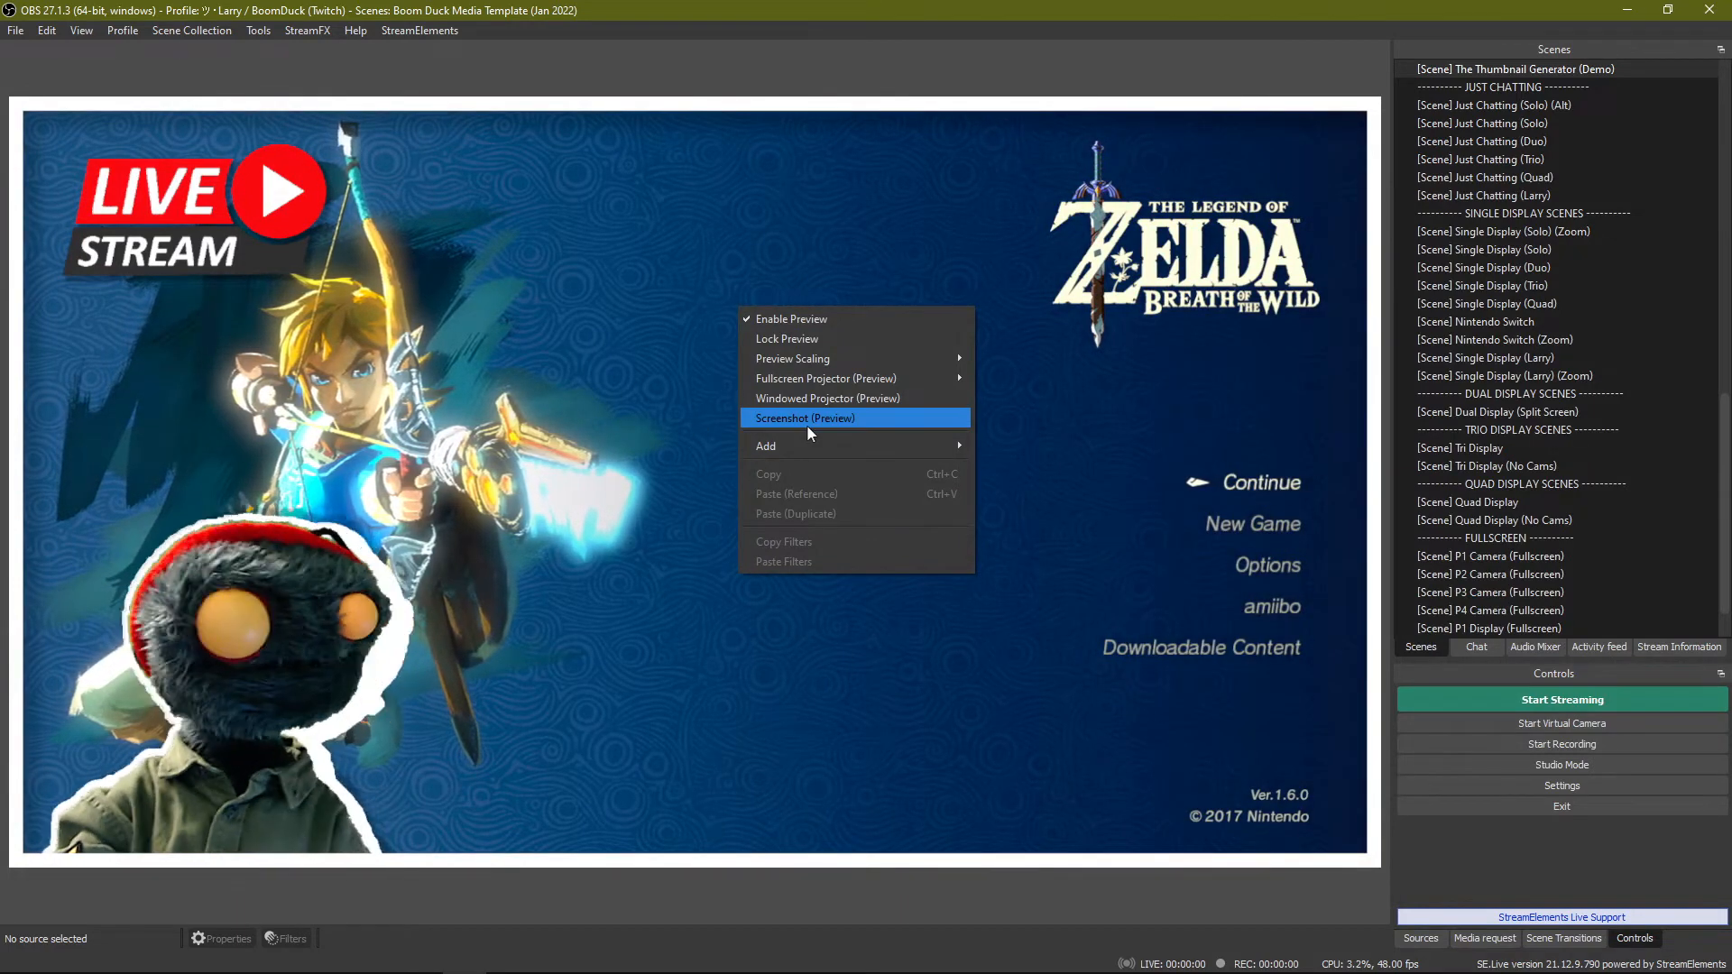
click(809, 426)
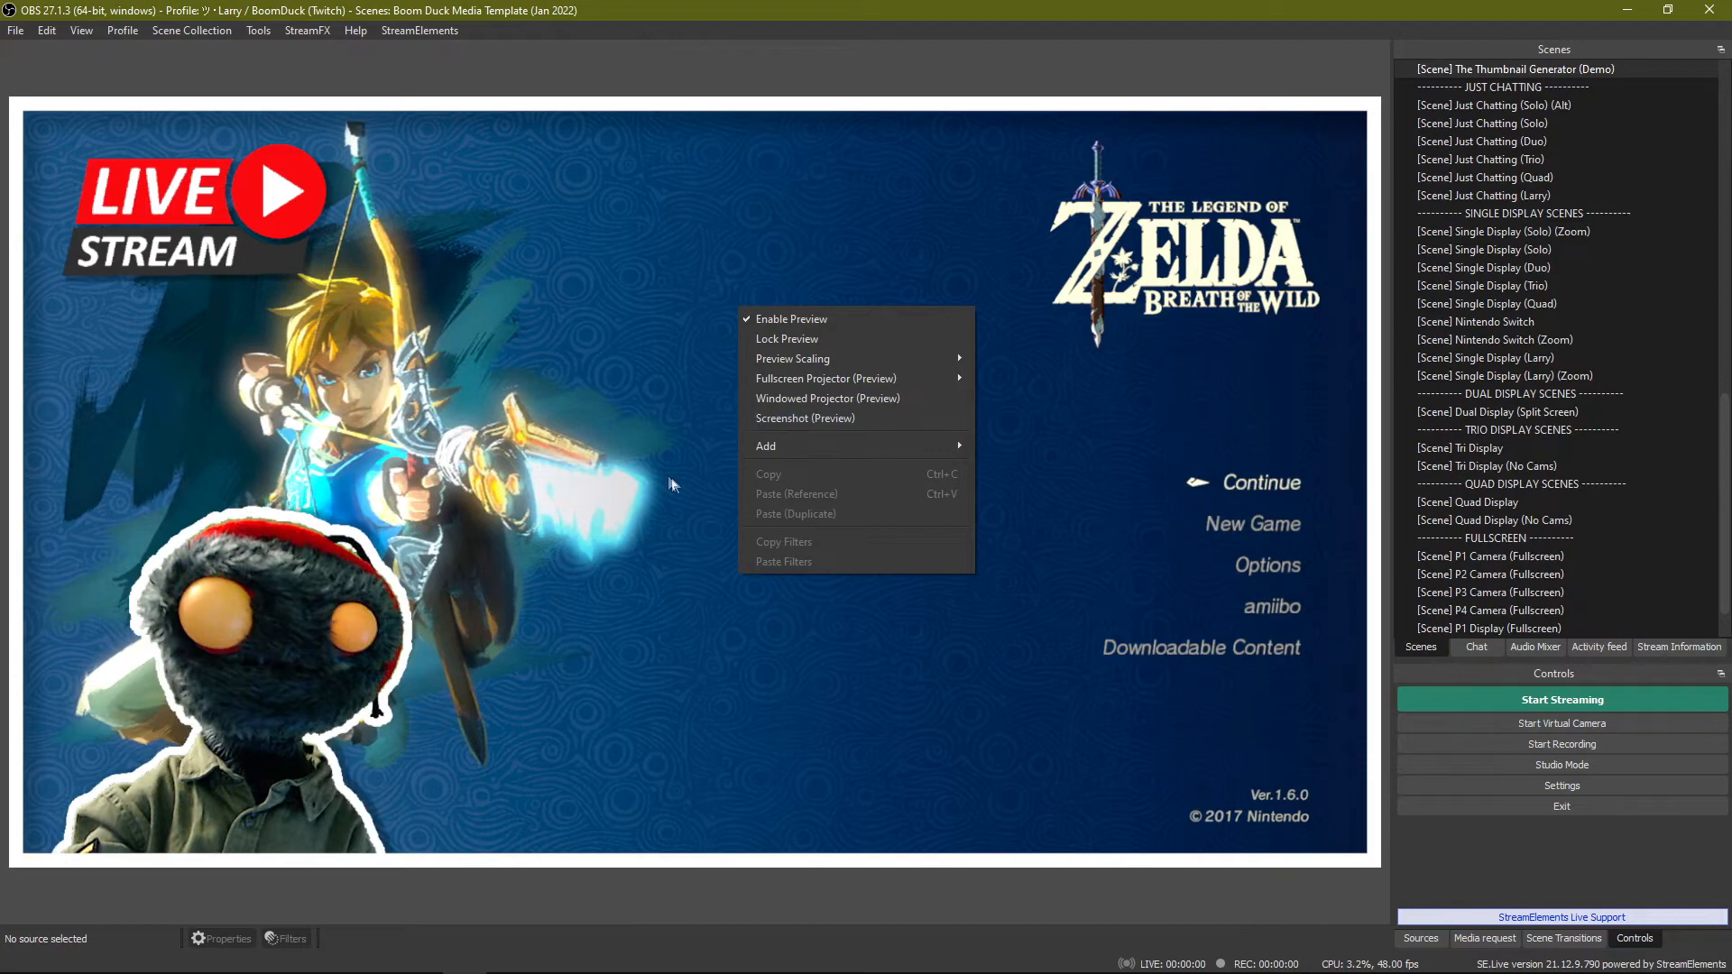